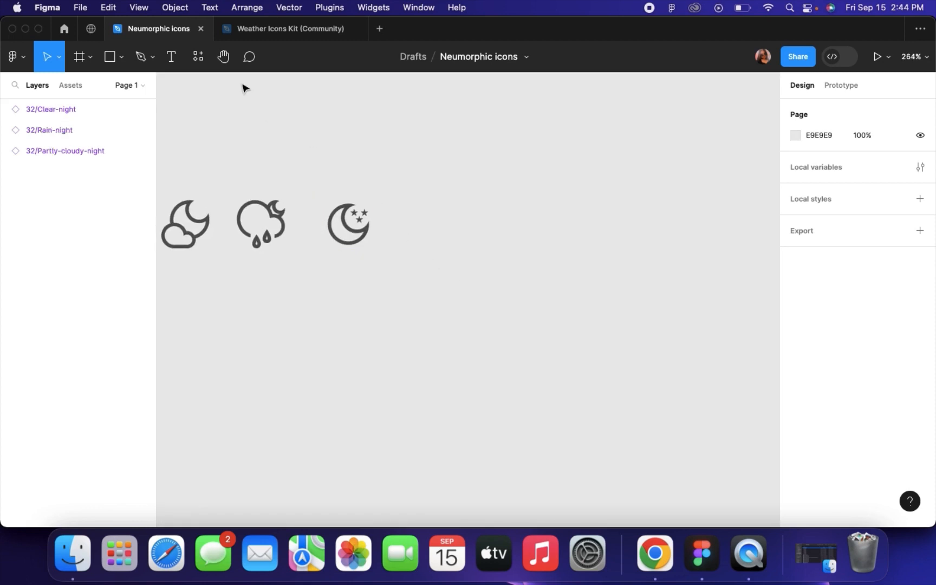
# Draw a frame about 174 × 167 on the empty canvas beside the moon-and-stars icon
pyautogui.click(79, 56)
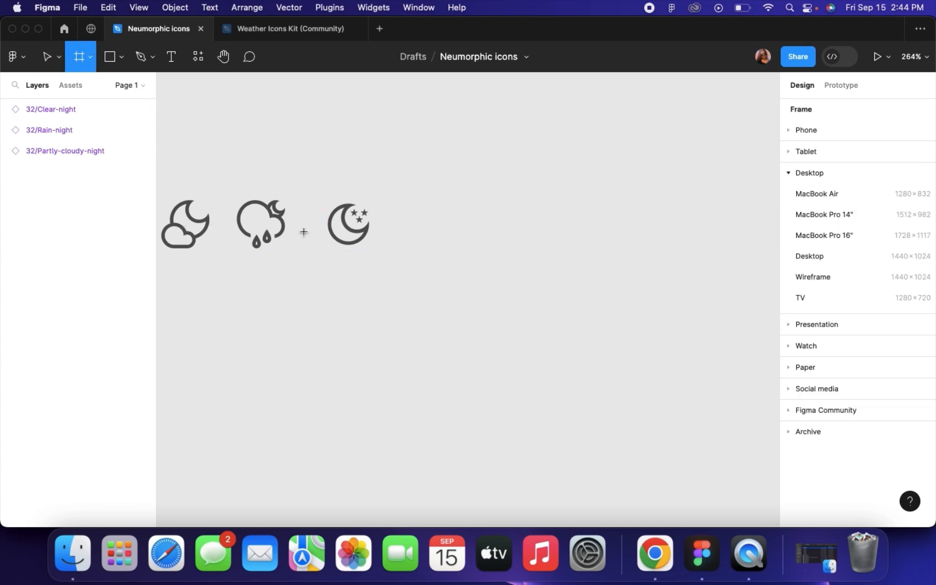
pyautogui.hscroll(2, 398, 217)
pyautogui.moveTo(384, 117); pyautogui.dragTo(650, 403)
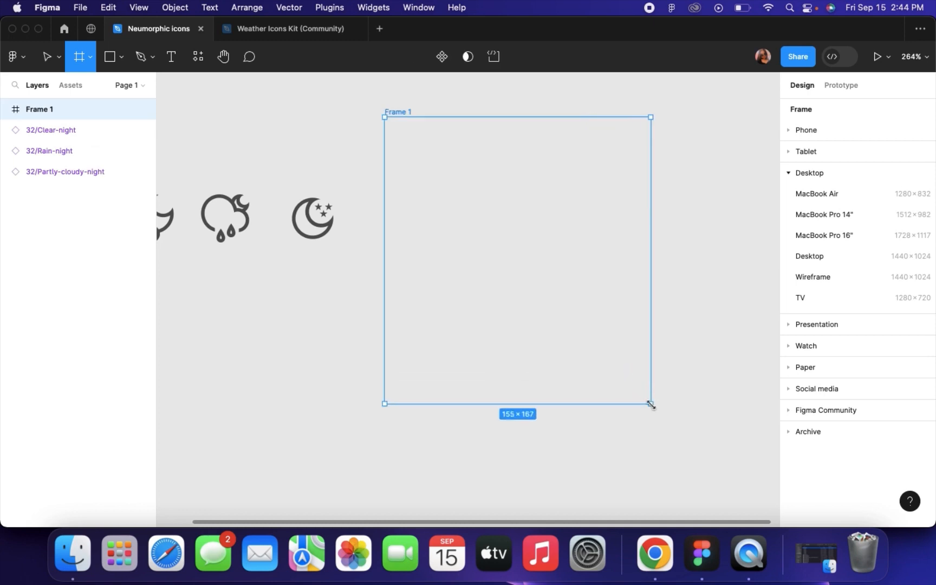
pyautogui.moveTo(652, 199); pyautogui.dragTo(684, 201)
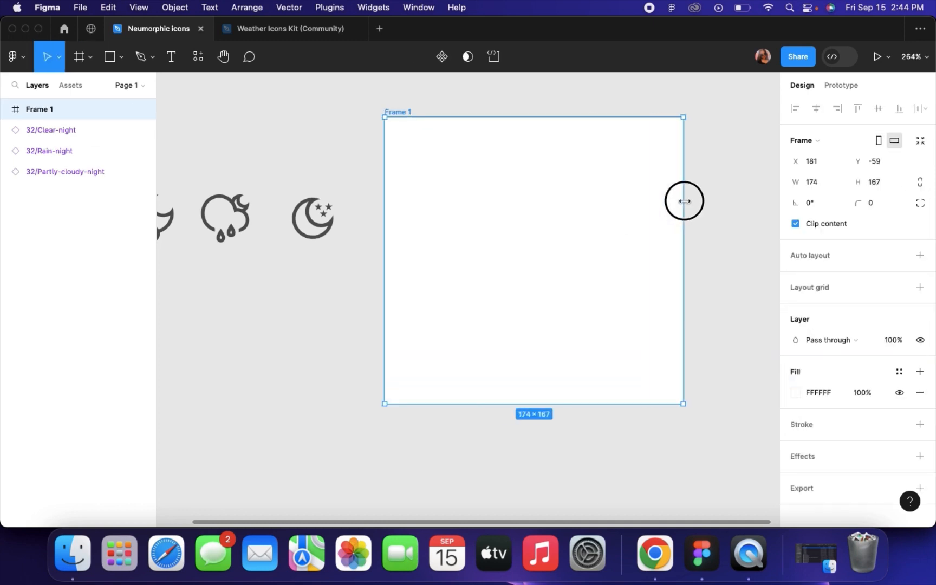
# Change the new frame's fill to the off-white FBFBFB and deselect it
pyautogui.click(795, 392)
pyautogui.moveTo(624, 195); pyautogui.dragTo(622, 202)
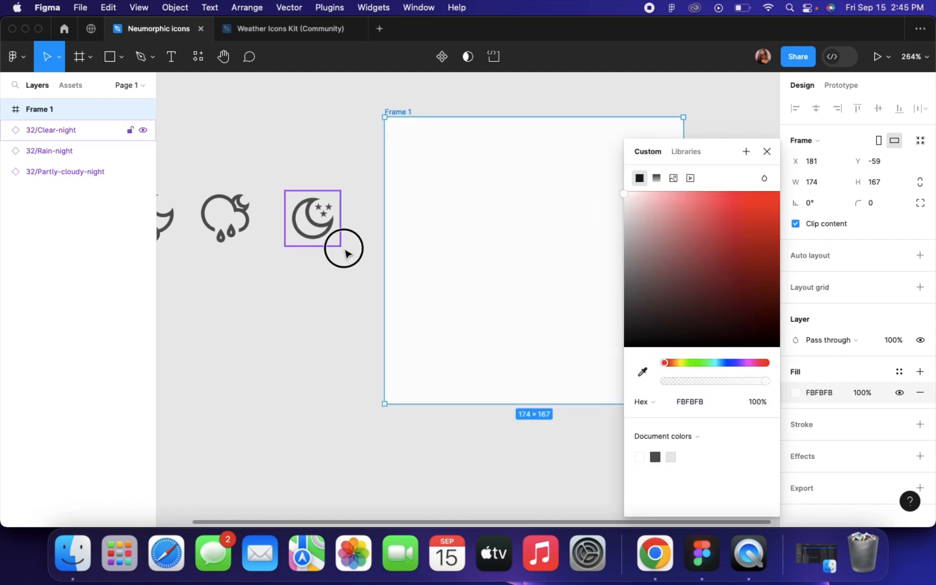
pyautogui.click(344, 250)
pyautogui.hscroll(2, 345, 253)
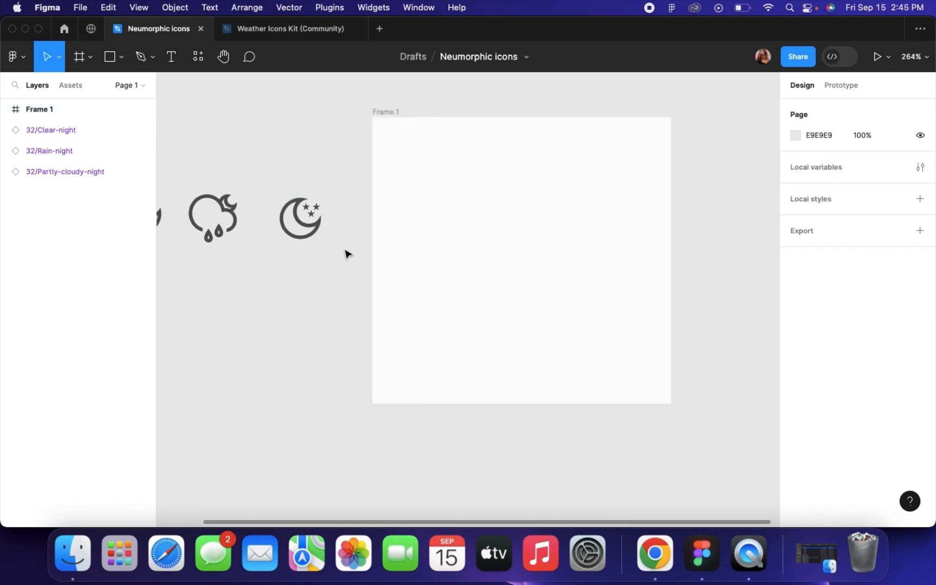
# Draw a square frame of about 47 × 47 inside the upper-left area of Frame 1
pyautogui.click(76, 64)
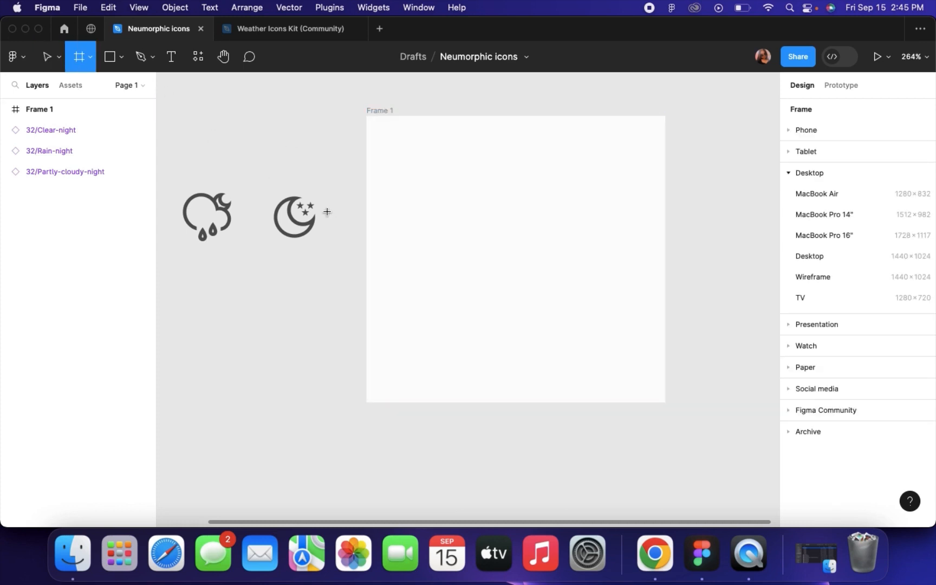
pyautogui.scroll(3, 356, 208)
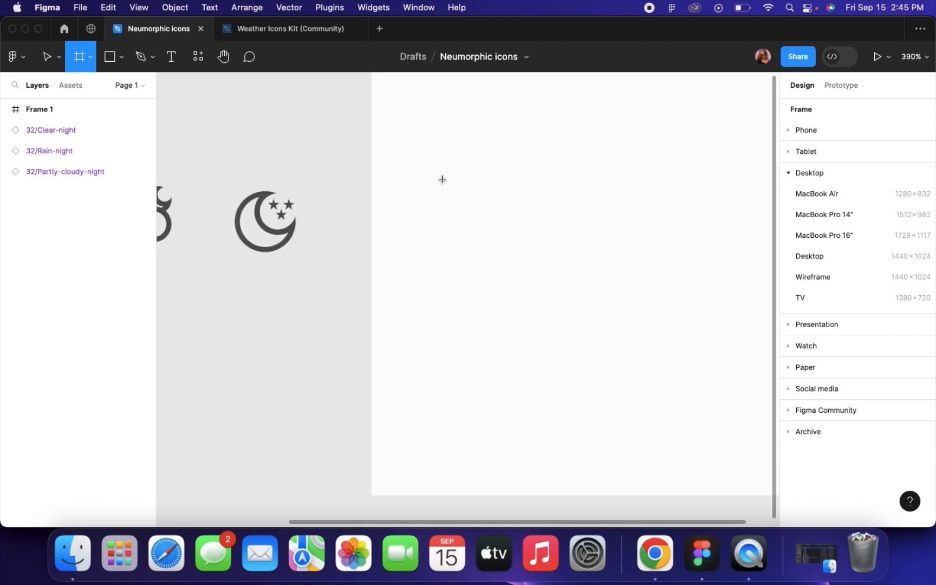
pyautogui.moveTo(442, 179); pyautogui.dragTo(560, 285)
pyautogui.hscroll(2, 554, 274)
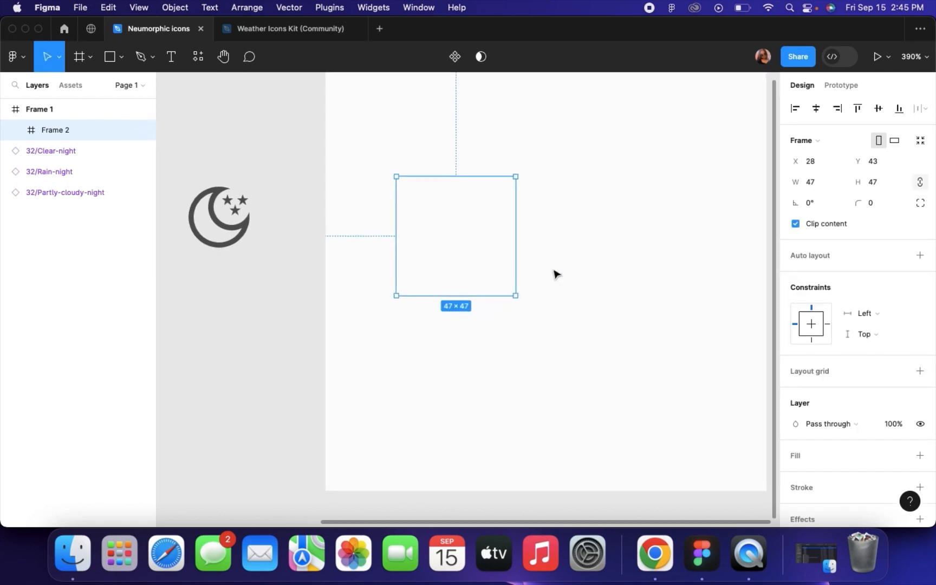
# Add a fill to the small frame, matching the large frame's FBFBFB by sampling its colour
pyautogui.click(920, 456)
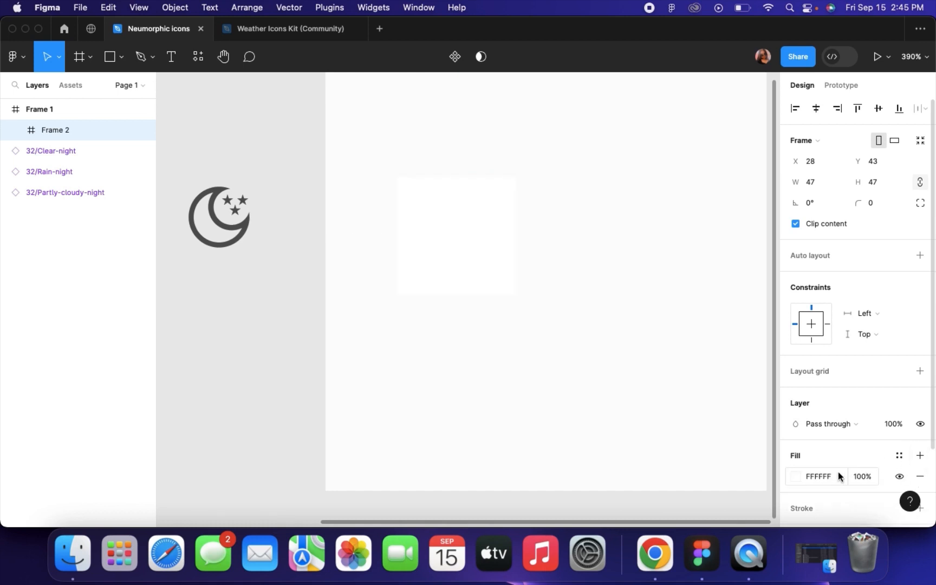
pyautogui.click(795, 476)
pyautogui.click(643, 372)
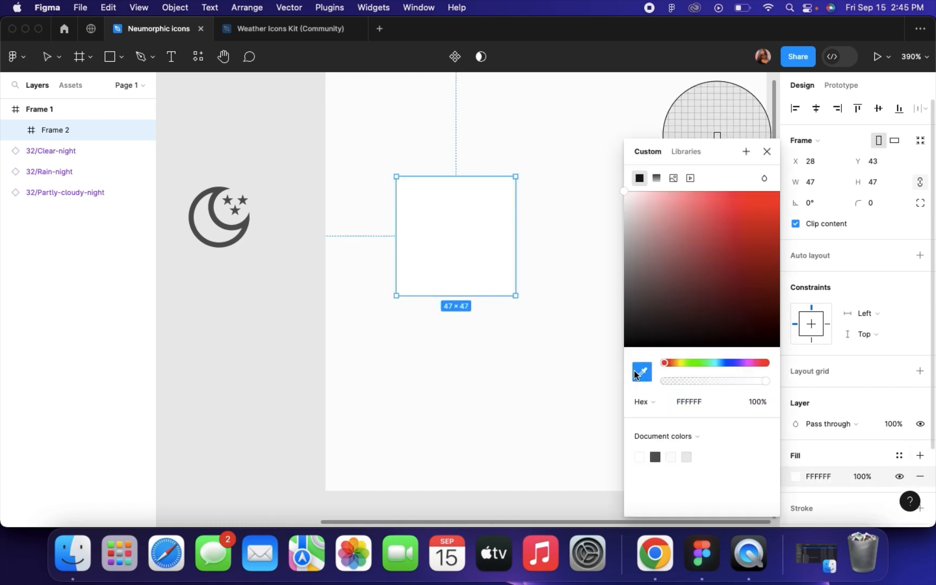
pyautogui.click(717, 109)
pyautogui.hscroll(2, 463, 238)
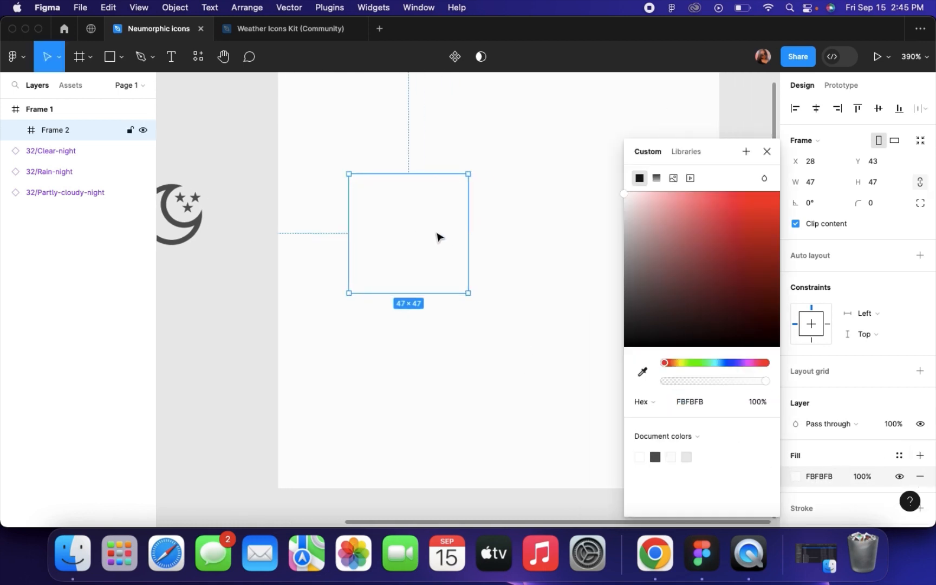
# Move the small frame out of Frame 1 to below the moon-and-stars icon and set its corner radius to 50
pyautogui.hscroll(-4, 439, 236)
pyautogui.scroll(-2, 397, 232)
pyautogui.moveTo(518, 182); pyautogui.dragTo(293, 285)
pyautogui.click(877, 203)
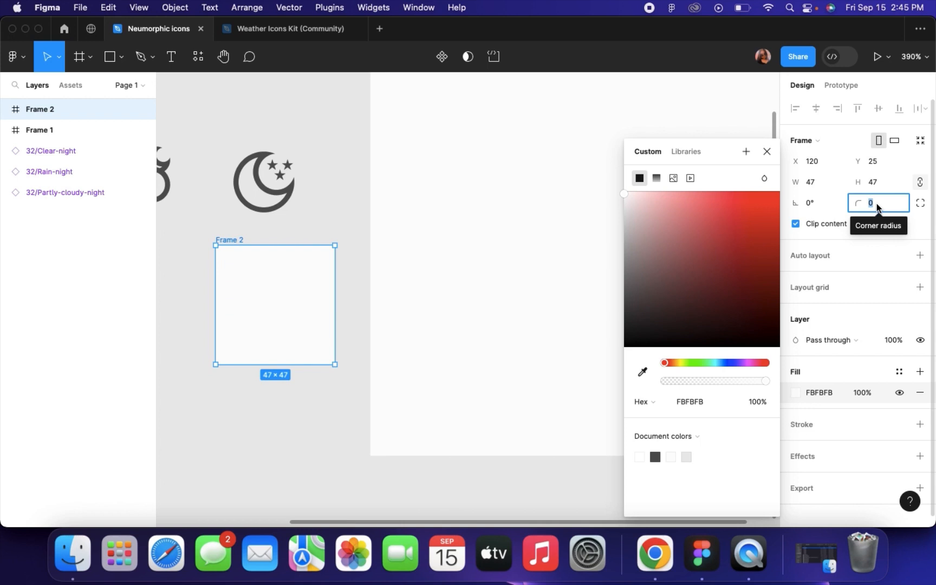
pyautogui.write('50')
pyautogui.press('Return')
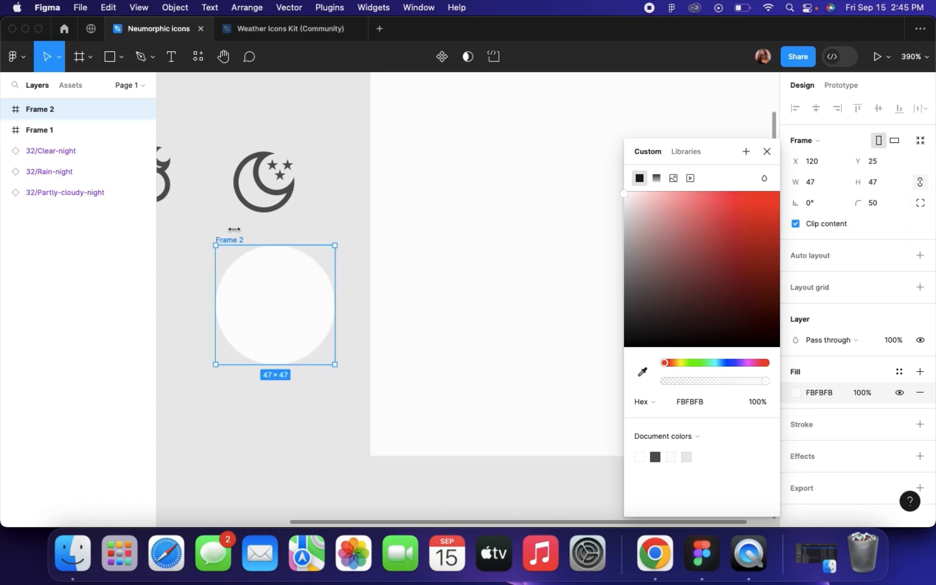
pyautogui.click(767, 151)
# Place the circular frame back inside Frame 1 at about X 31, Y 28
pyautogui.moveTo(240, 244); pyautogui.dragTo(482, 123)
pyautogui.hscroll(3, 482, 123)
pyautogui.scroll(2, 482, 124)
pyautogui.moveTo(451, 226); pyautogui.dragTo(439, 204)
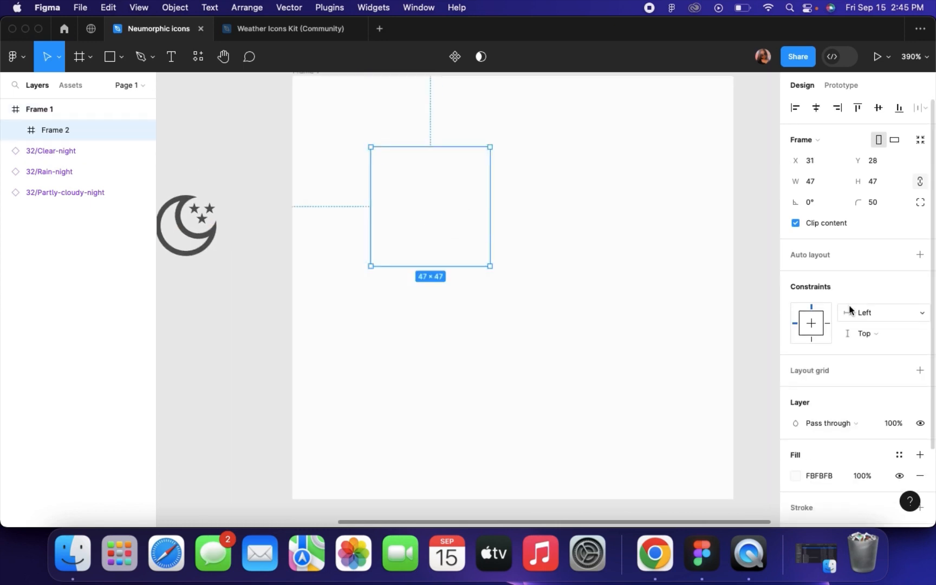
# Add a drop shadow to the circular frame with X offset 3, Y offset 6 and 20% opacity
pyautogui.scroll(-3, 848, 310)
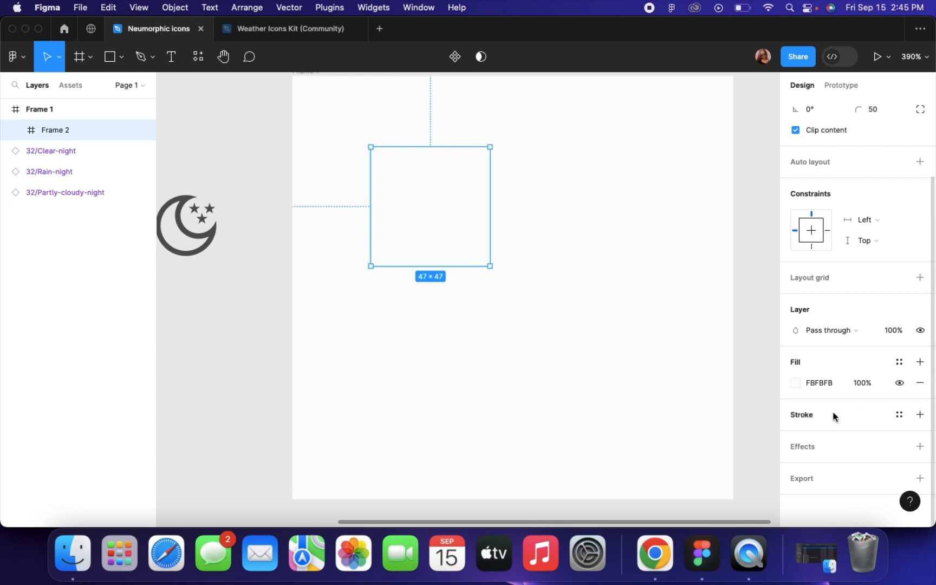
pyautogui.click(920, 446)
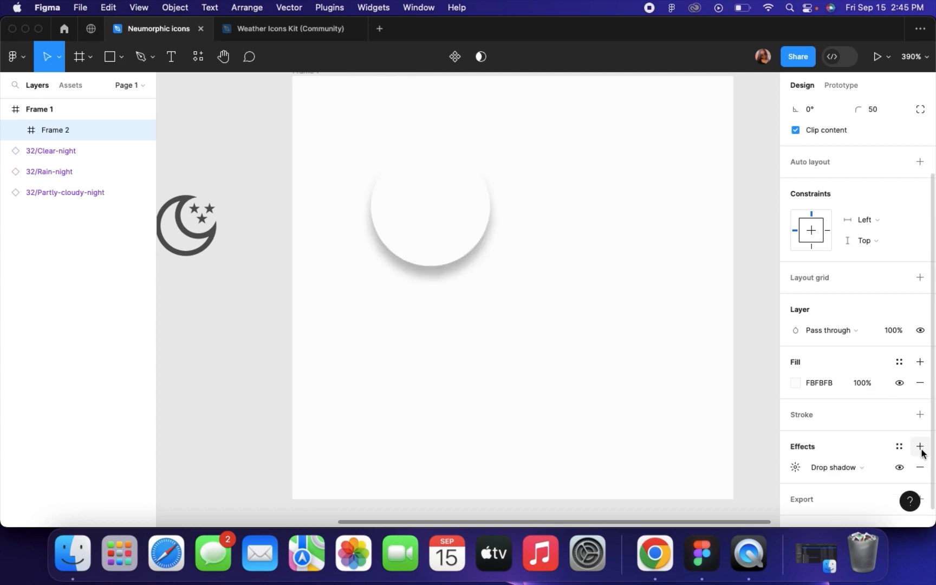
pyautogui.click(795, 467)
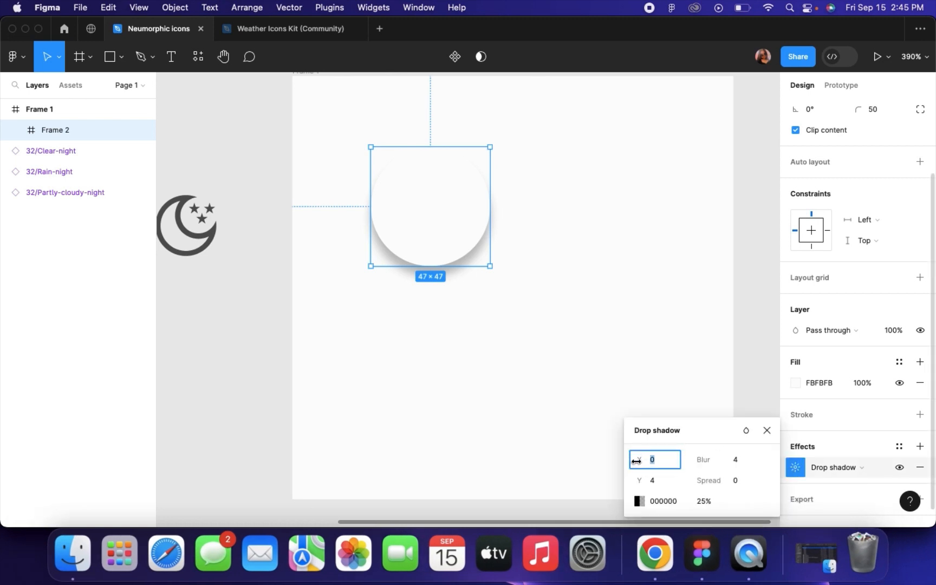
pyautogui.moveTo(635, 460)
pyautogui.mouseDown()
pyautogui.moveTo(638, 482)
pyautogui.moveTo(639, 459)
pyautogui.mouseUp()
pyautogui.click(704, 505)
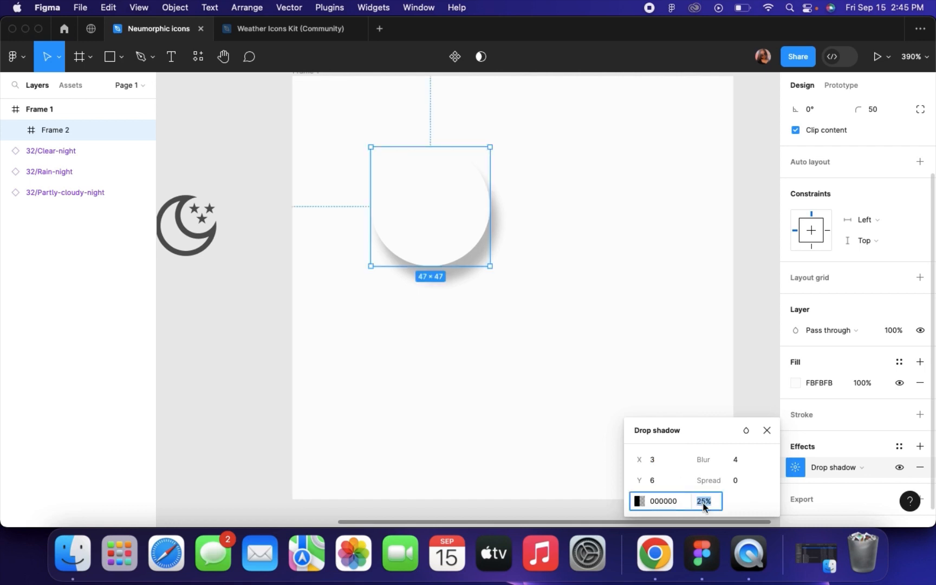
pyautogui.write('20')
pyautogui.press('Return')
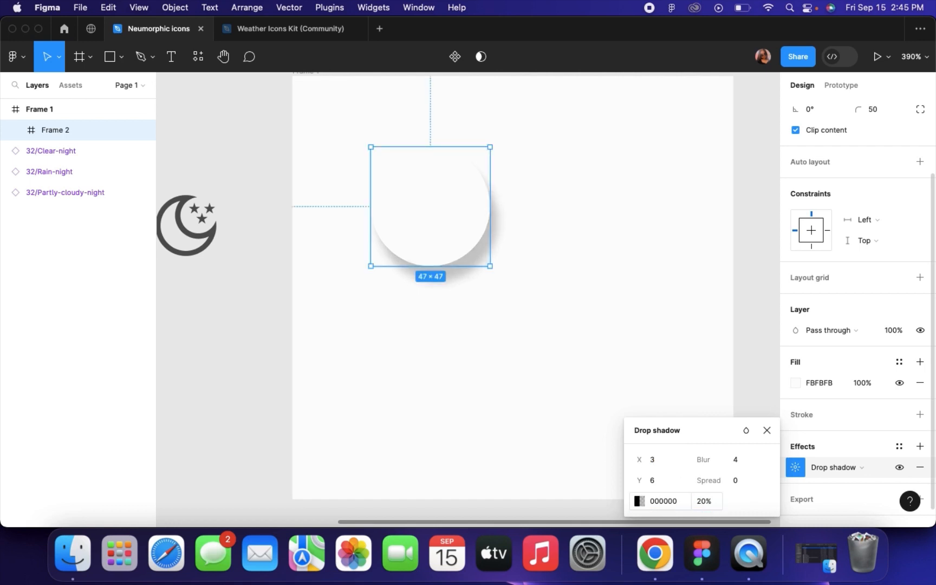
# Try blur values of 70, 50 and 30 on the circle's drop shadow
pyautogui.click(736, 466)
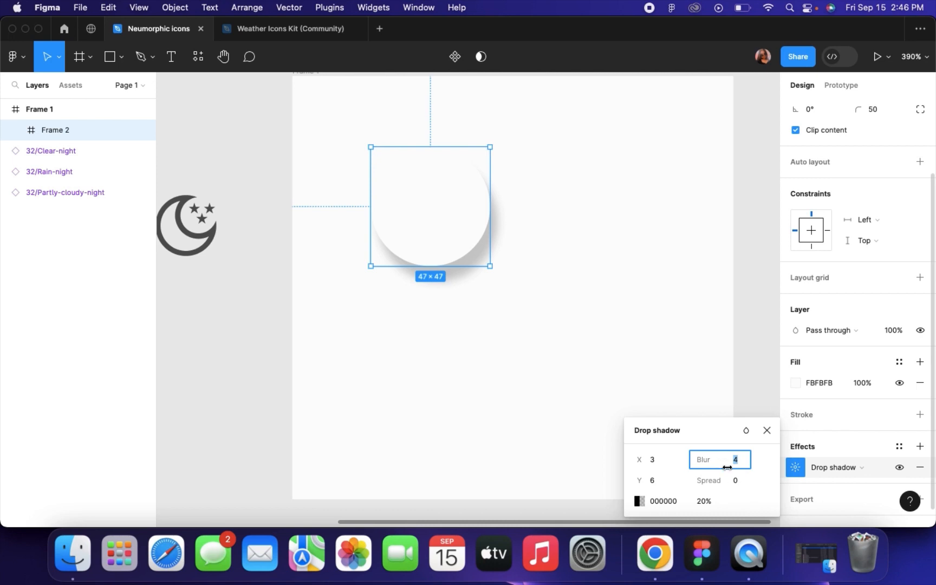
pyautogui.write('70')
pyautogui.press('Return')
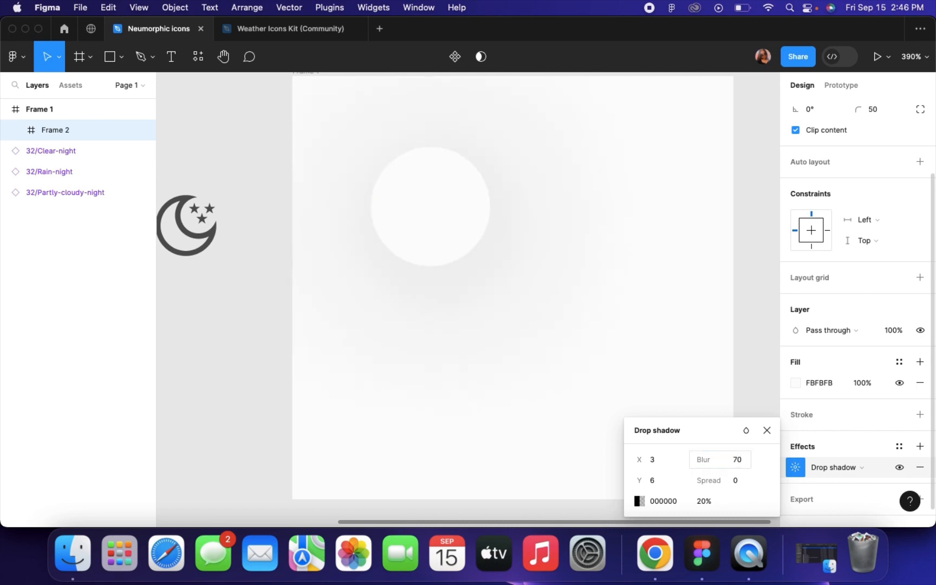
pyautogui.click(725, 467)
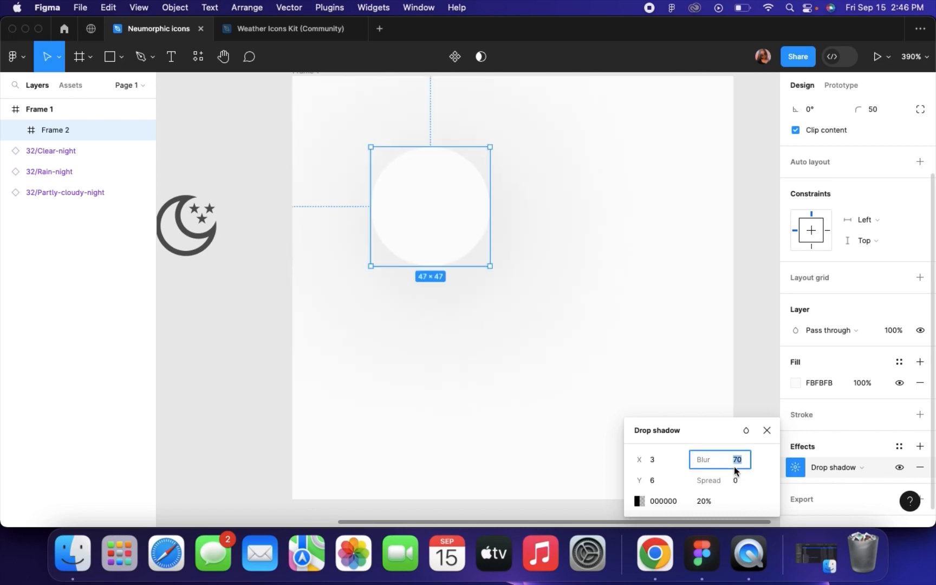
pyautogui.write('50')
pyautogui.press('Return')
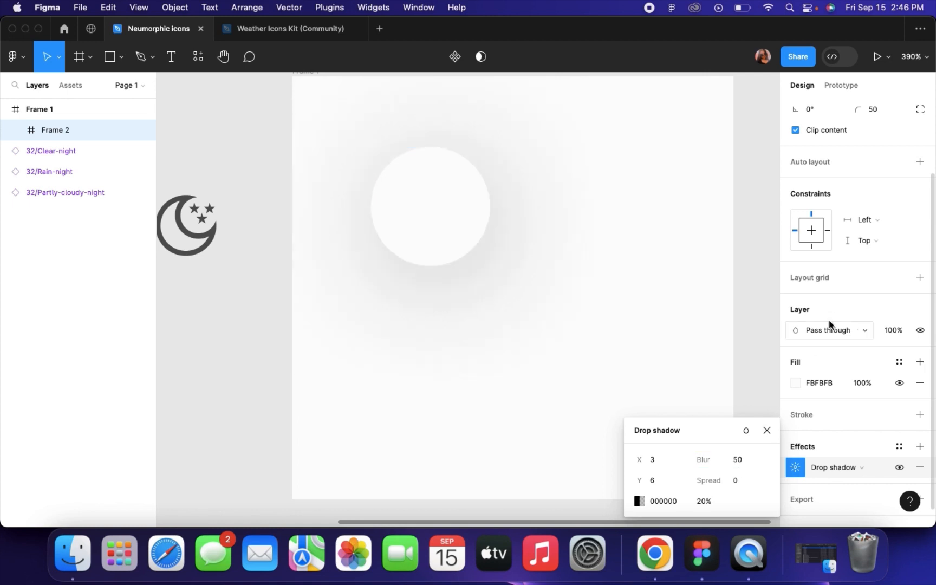
pyautogui.click(740, 460)
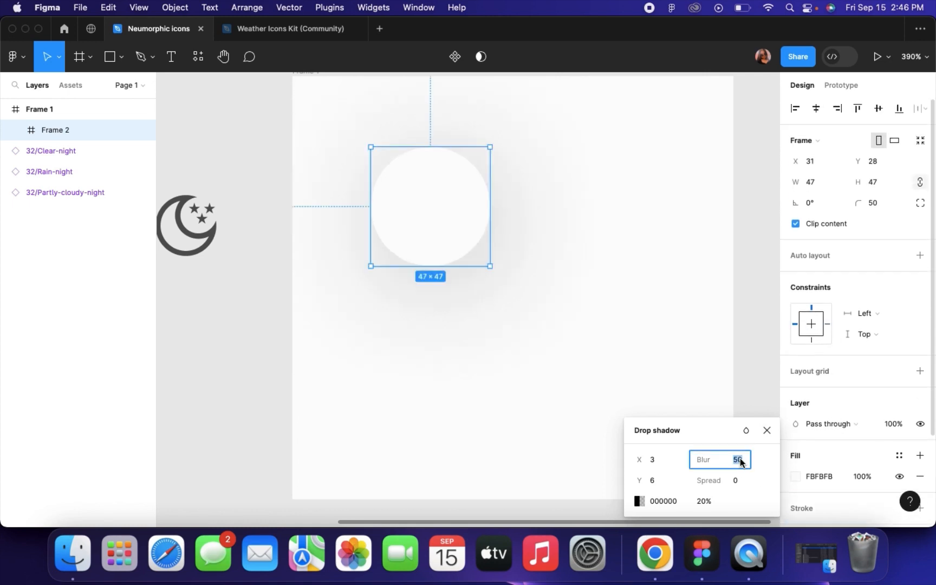
pyautogui.write('30')
pyautogui.press('Return')
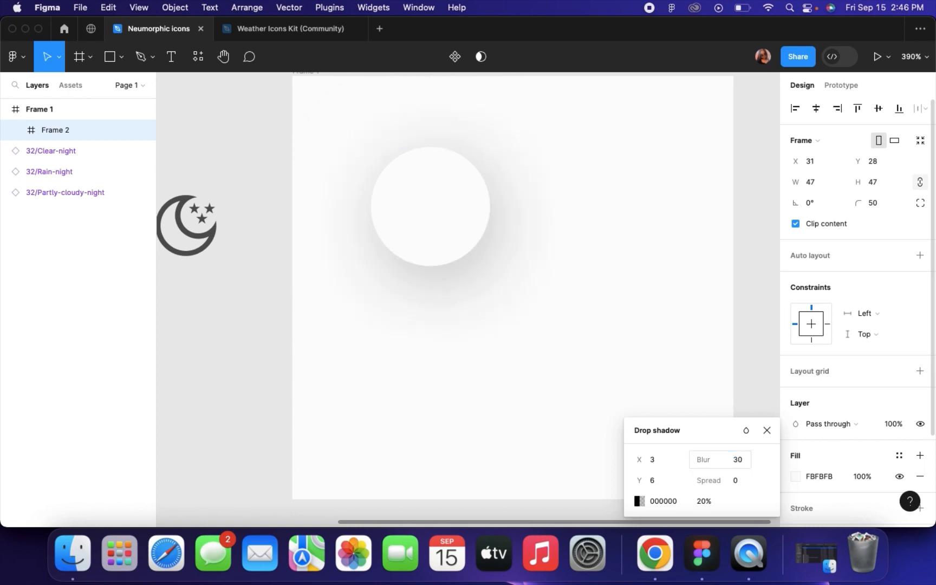
# Change the circle's drop shadow colour to grey 838383 and set its blur to 20
pyautogui.click(639, 500)
pyautogui.hscroll(3, 412, 314)
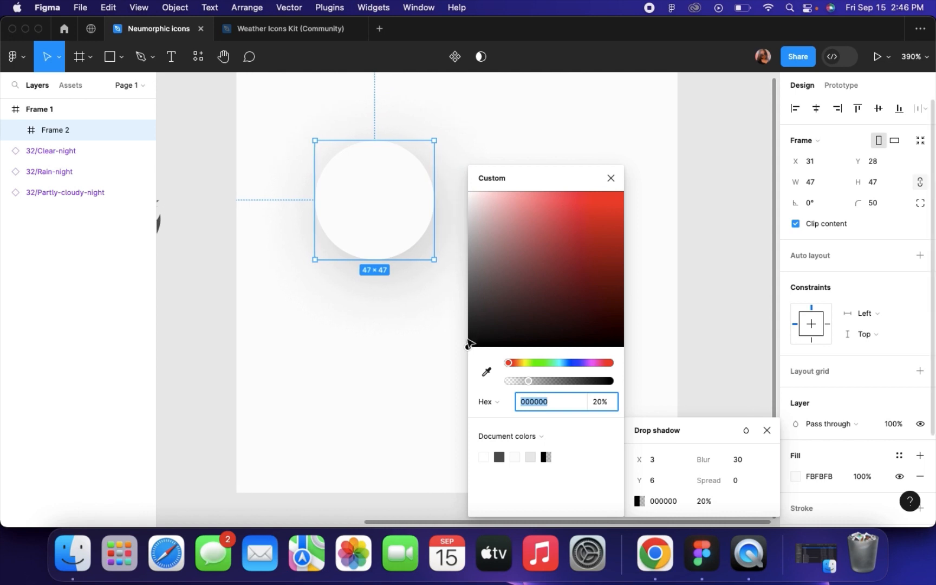
pyautogui.moveTo(465, 347); pyautogui.dragTo(449, 268)
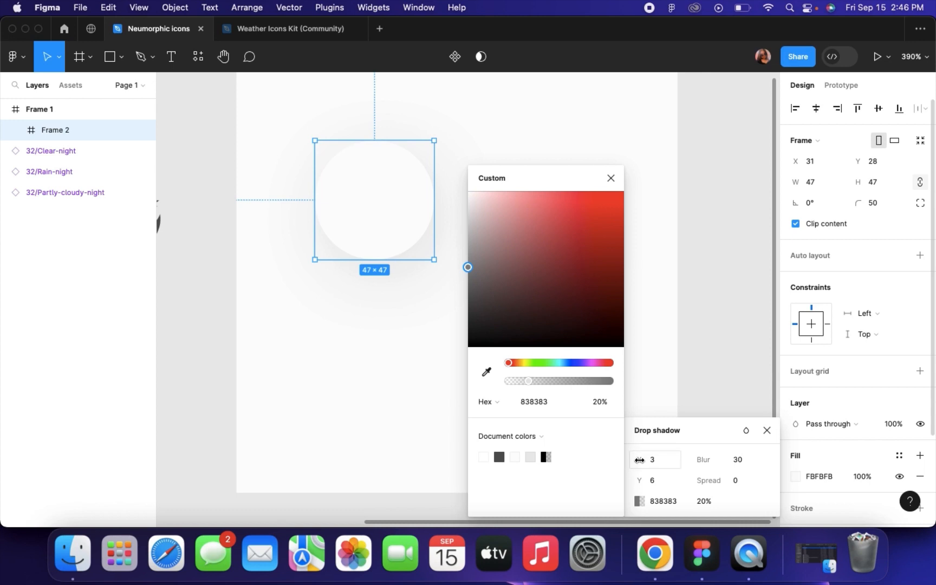
pyautogui.click(738, 461)
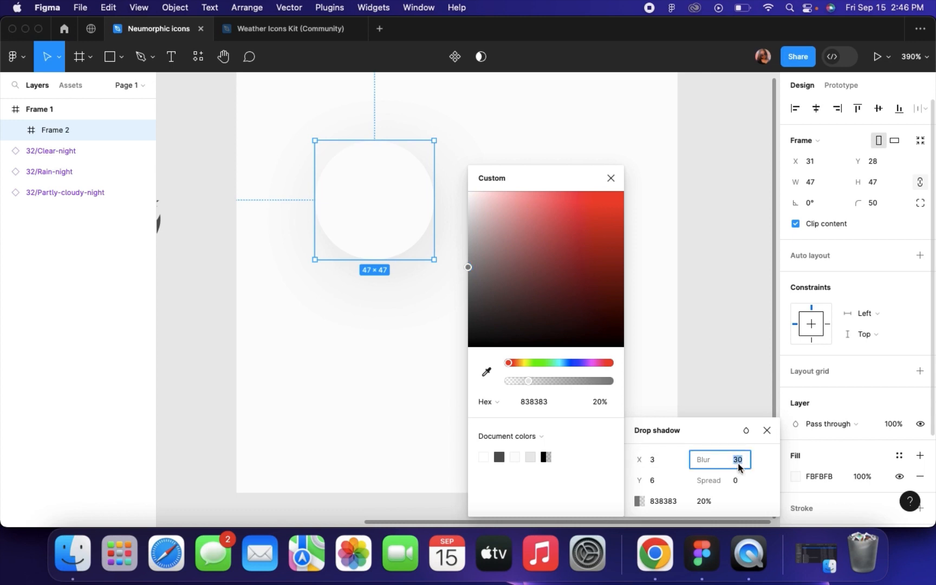
pyautogui.write('20')
pyautogui.press('Return')
pyautogui.click(610, 178)
# Add a second drop shadow to the circle with X offset -4 and Y offset -3
pyautogui.scroll(1, 449, 234)
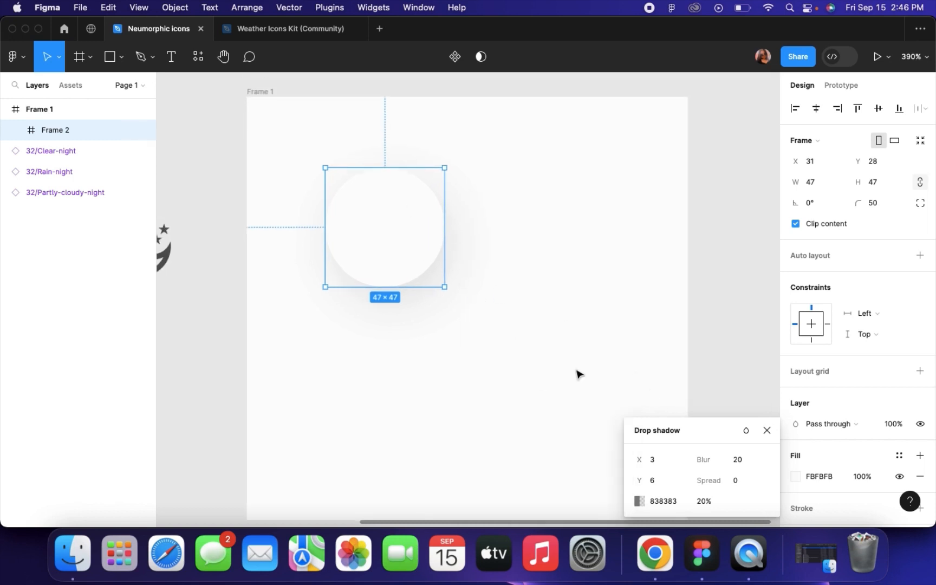
pyautogui.scroll(-3, 845, 405)
pyautogui.click(919, 426)
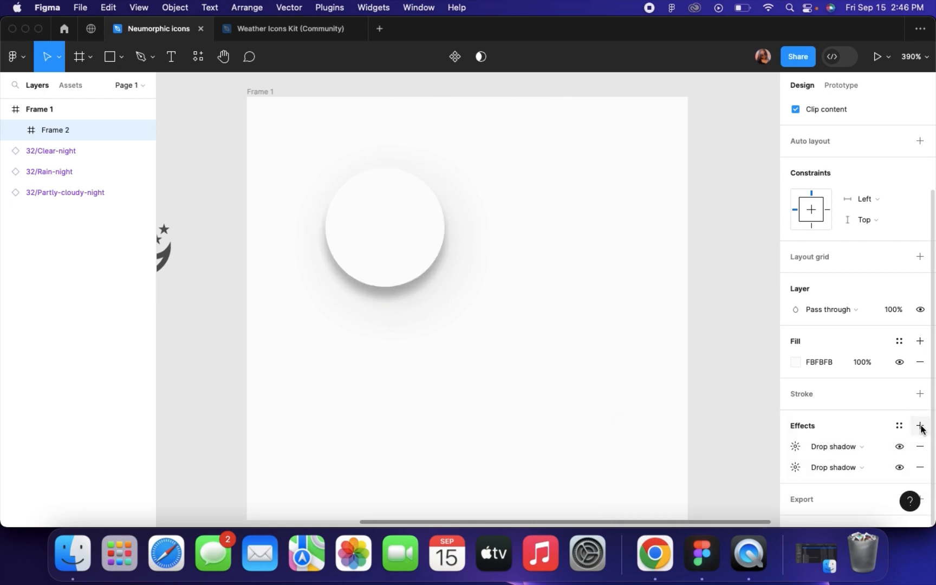
pyautogui.click(801, 445)
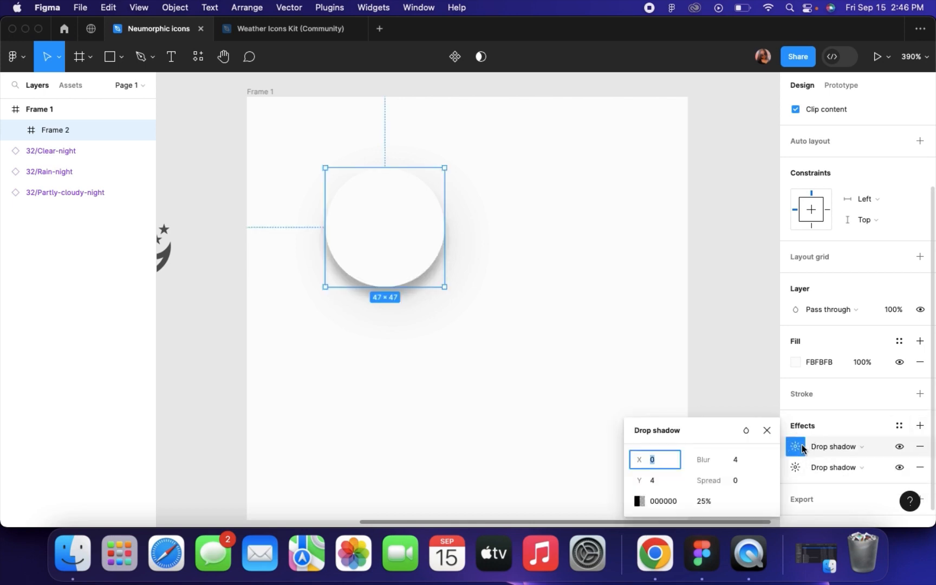
pyautogui.moveTo(637, 460); pyautogui.dragTo(628, 481)
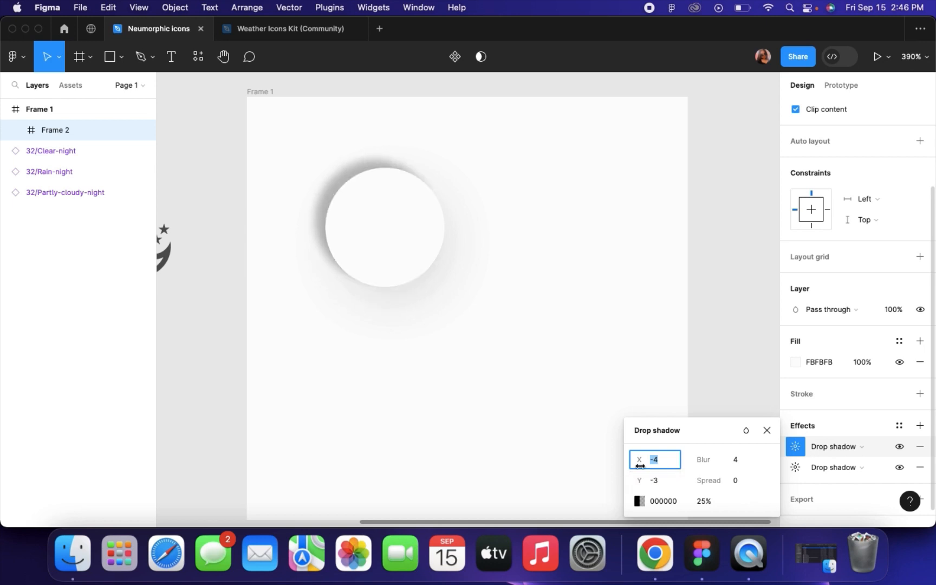
# Set the circle's second drop shadow colour to white FFFFFF with 100% opacity
pyautogui.click(639, 501)
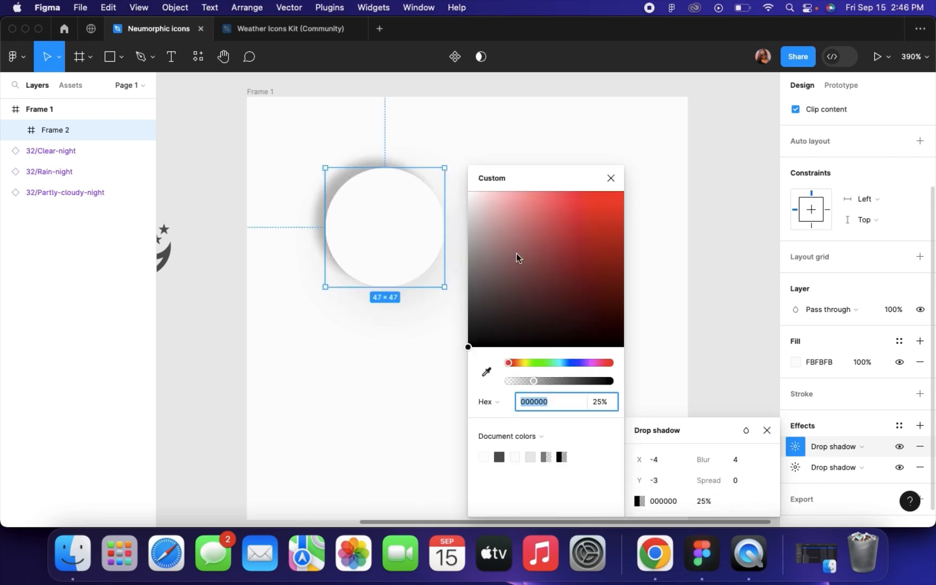
pyautogui.write('ffffff')
pyautogui.press('Return')
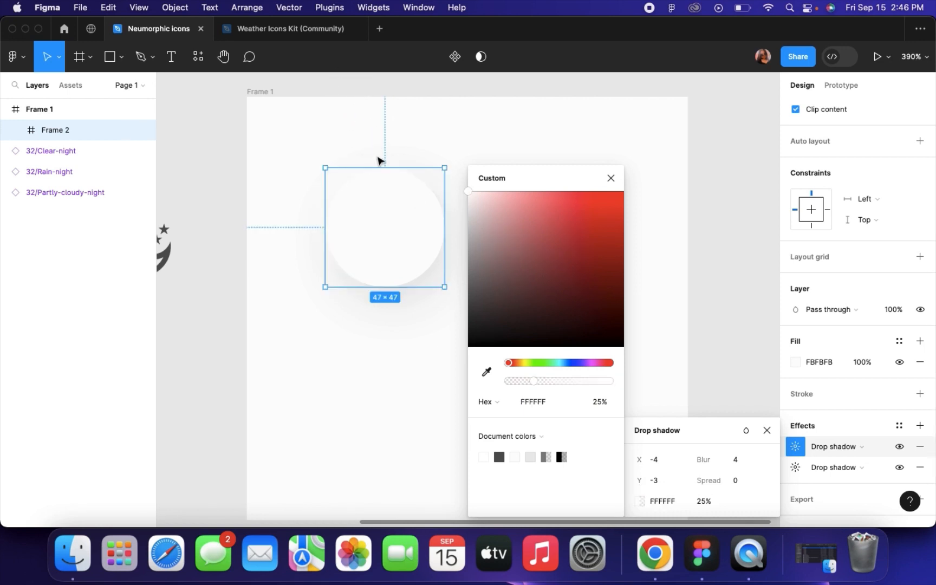
pyautogui.click(703, 502)
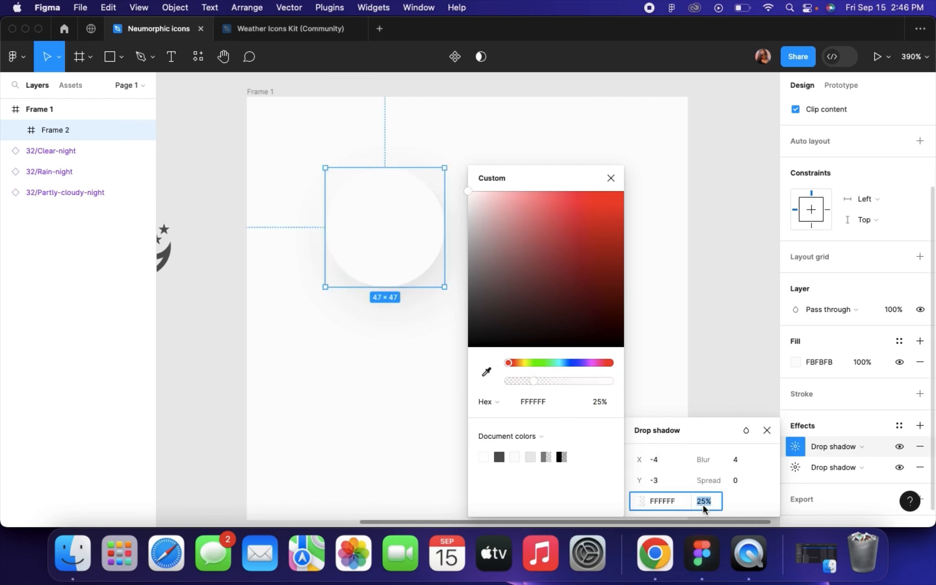
pyautogui.write('100')
pyautogui.press('Return')
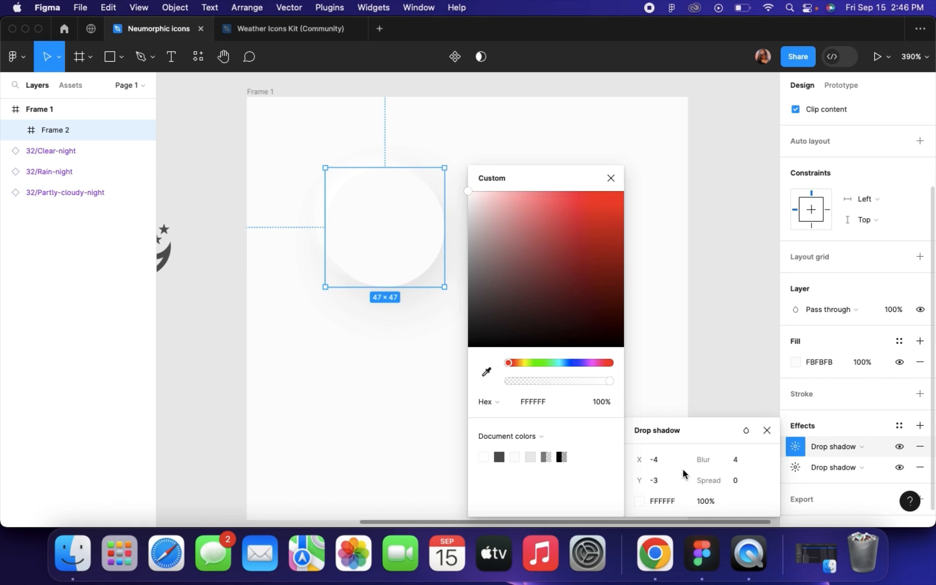
# Set the white drop shadow's offsets to X -2 and Y -4, and its blur to 5 after trying 10
pyautogui.moveTo(637, 460); pyautogui.dragTo(636, 479)
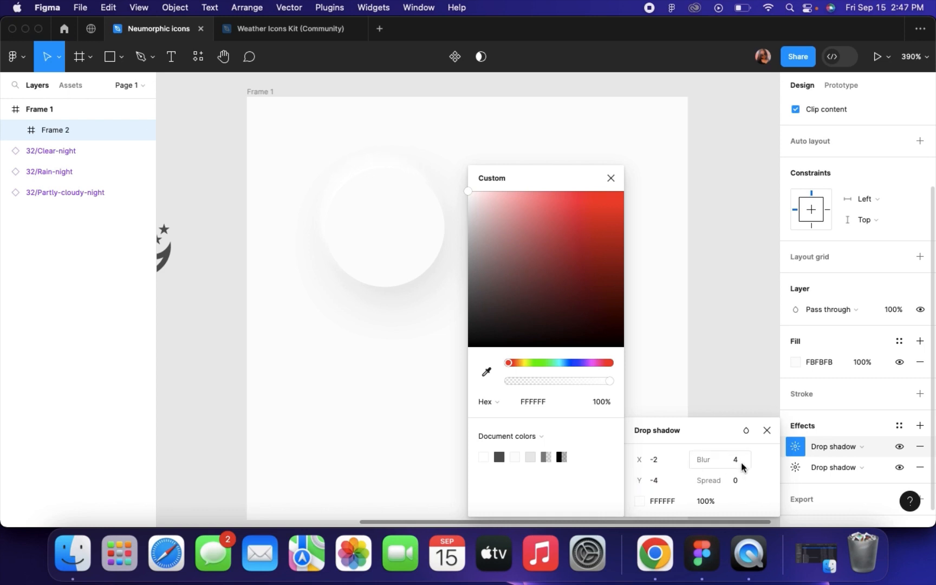
pyautogui.click(740, 462)
pyautogui.write('10')
pyautogui.press('Return')
pyautogui.click(743, 462)
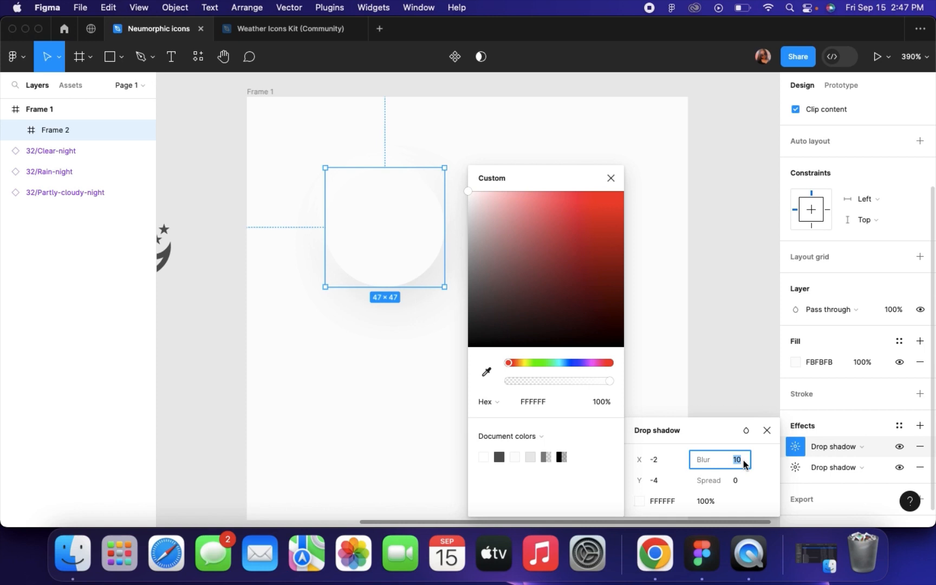
pyautogui.write('5')
pyautogui.press('Return')
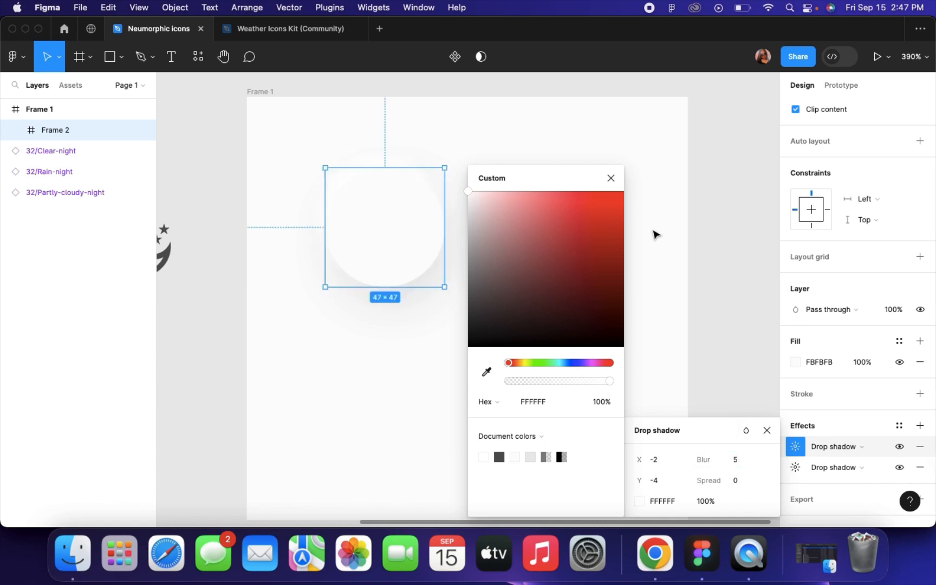
pyautogui.click(743, 198)
# Add an inner shadow to the circle with X offset -4 and Y offset -4
pyautogui.click(390, 231)
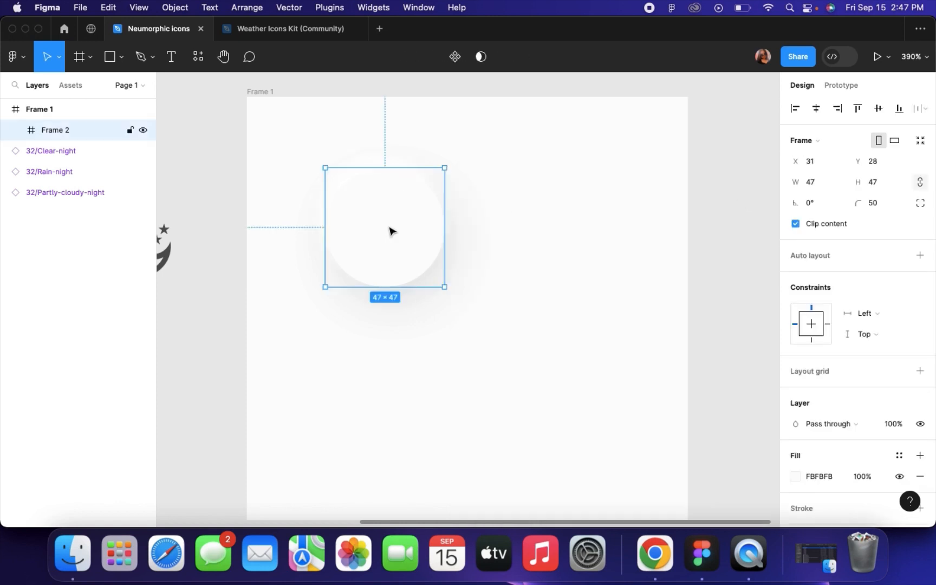
pyautogui.scroll(-5, 856, 325)
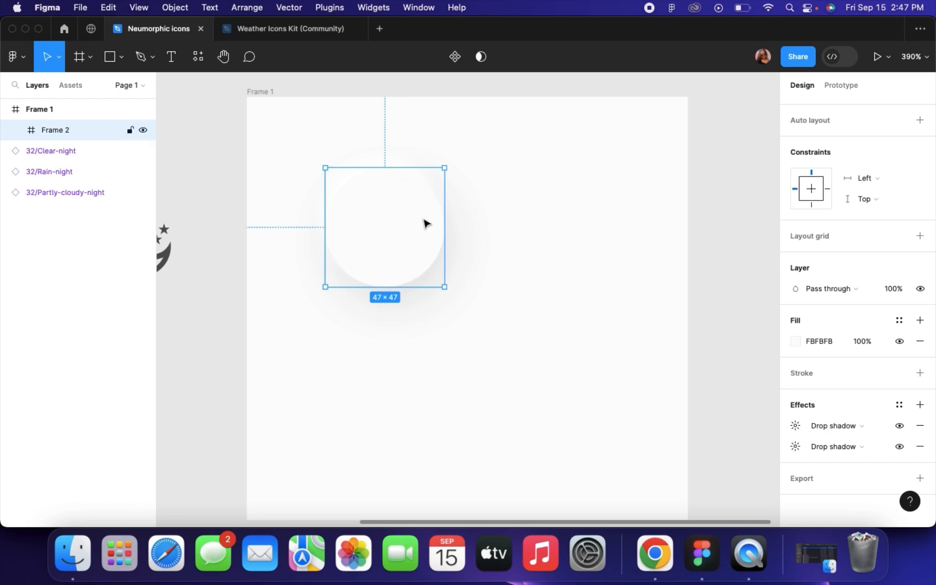
pyautogui.click(919, 407)
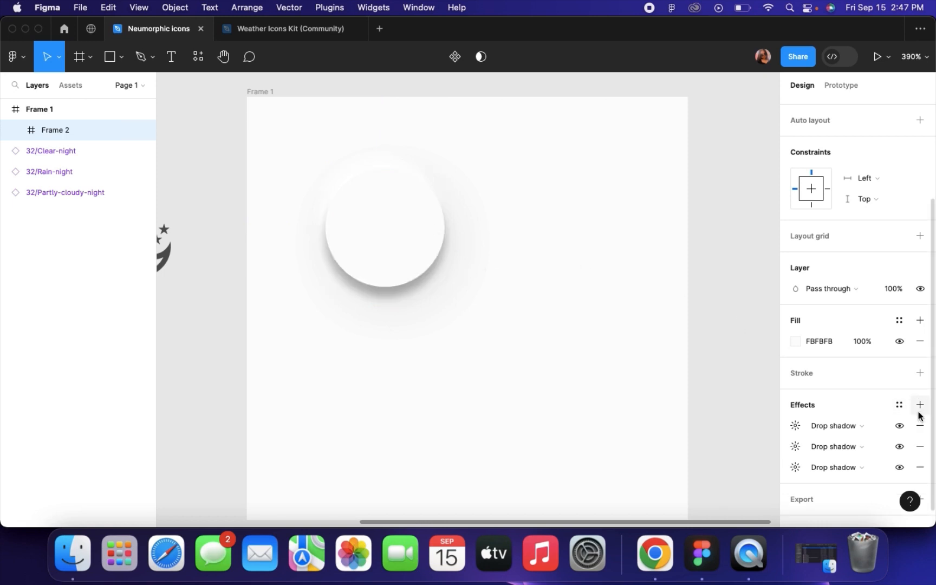
pyautogui.click(827, 430)
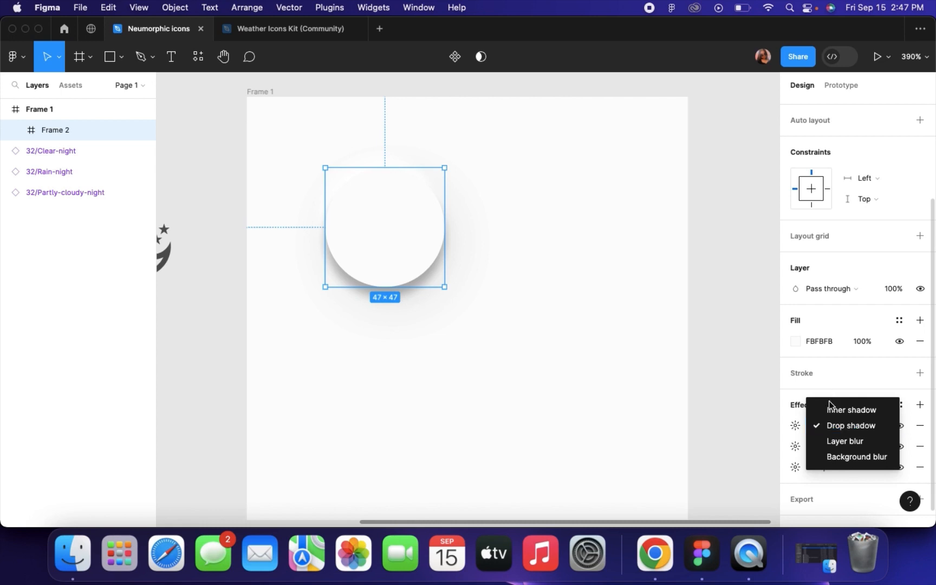
pyautogui.click(831, 405)
pyautogui.click(795, 426)
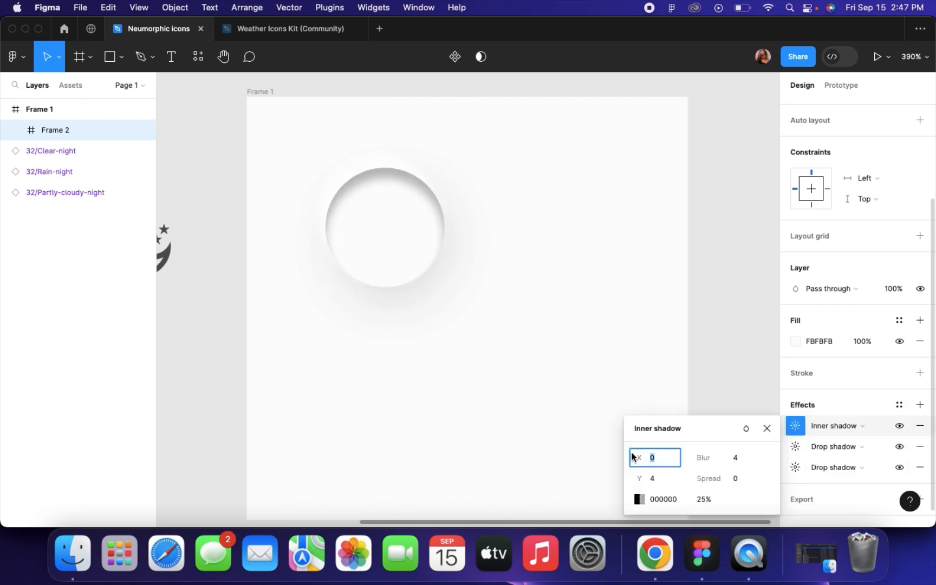
pyautogui.moveTo(633, 455); pyautogui.dragTo(626, 476)
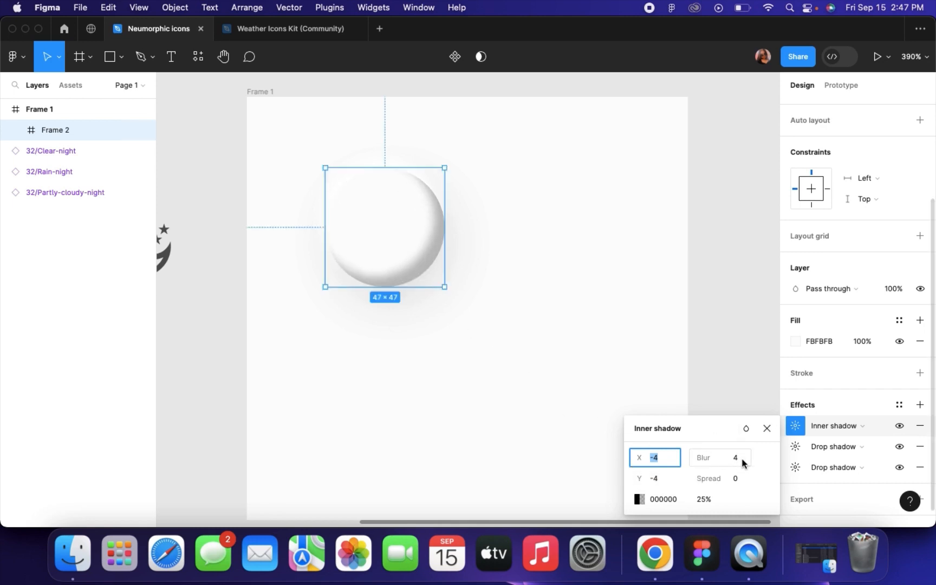
# Set the circle's inner shadow blur to 7 and its opacity to 10%
pyautogui.click(736, 458)
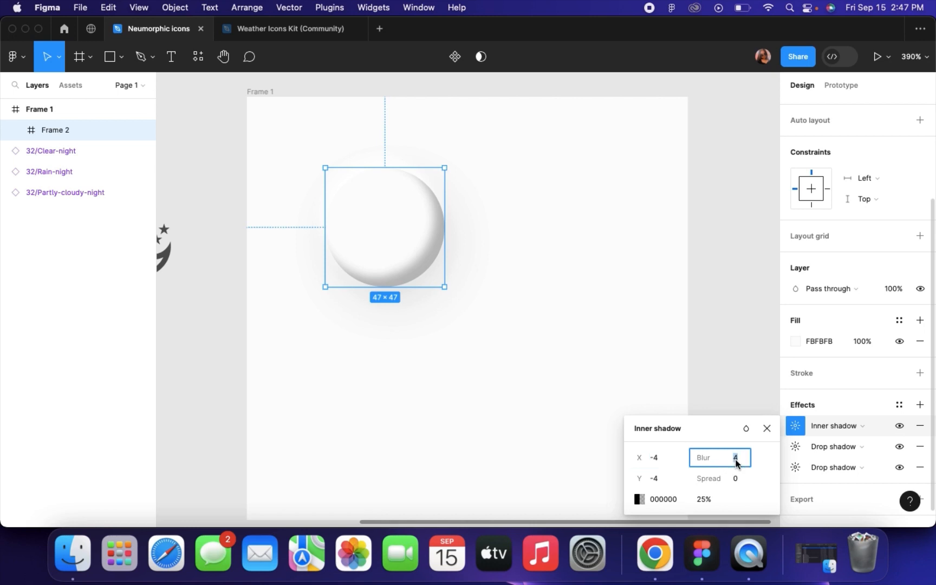
pyautogui.write('7')
pyautogui.press('Return')
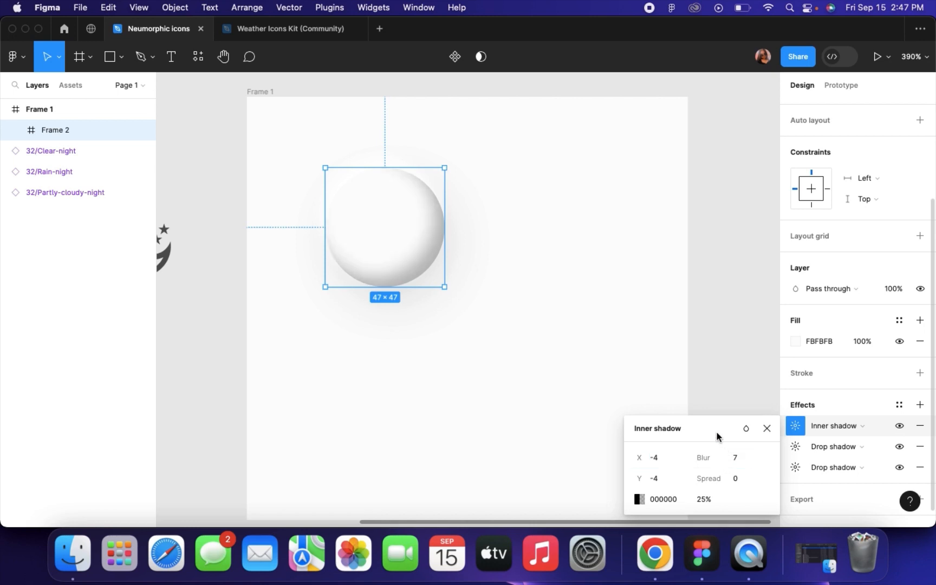
pyautogui.click(705, 500)
pyautogui.write('10')
pyautogui.press('Return')
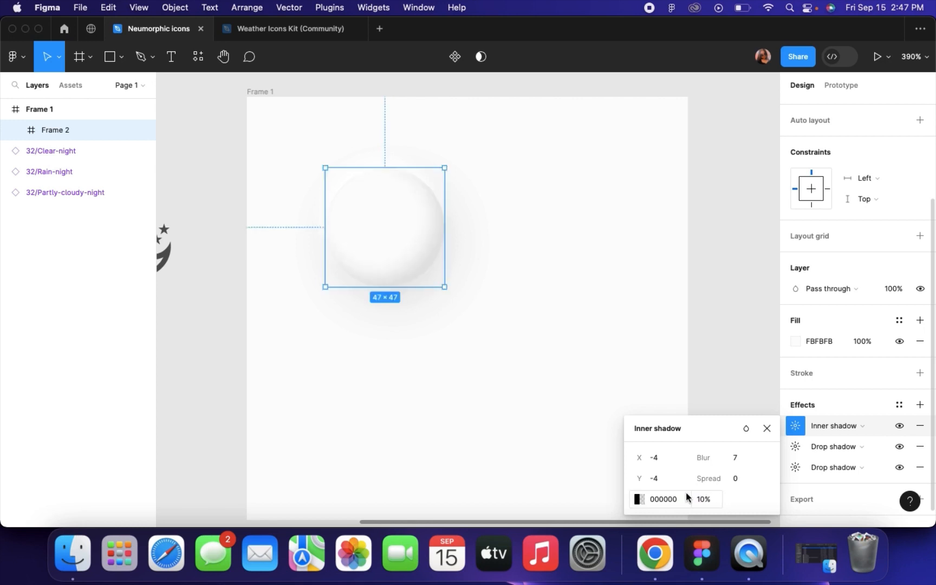
# Try 6% and 8% opacity on the circle's inner shadow, and return it to 10%
pyautogui.click(702, 503)
pyautogui.write('6')
pyautogui.press('Return')
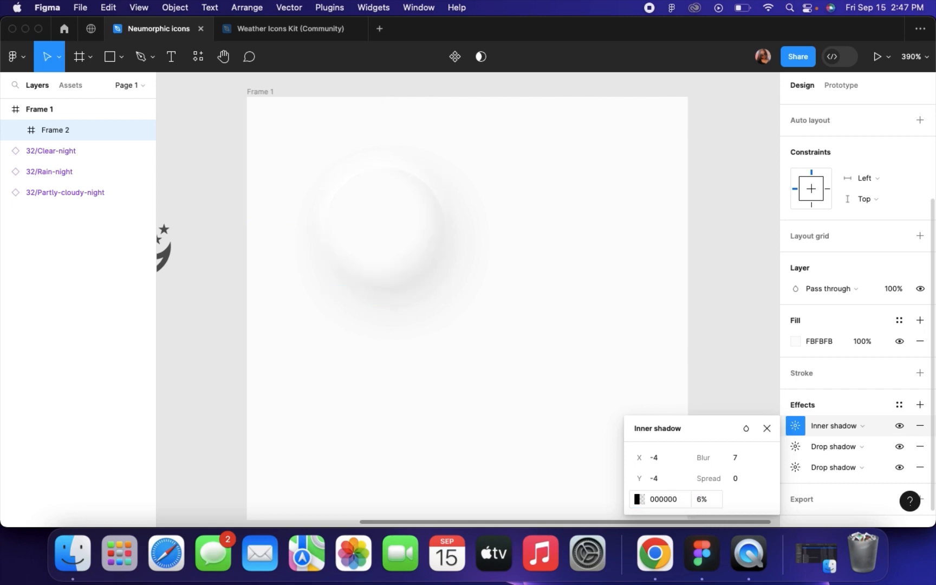
pyautogui.click(703, 500)
pyautogui.write('8')
pyautogui.press('Return')
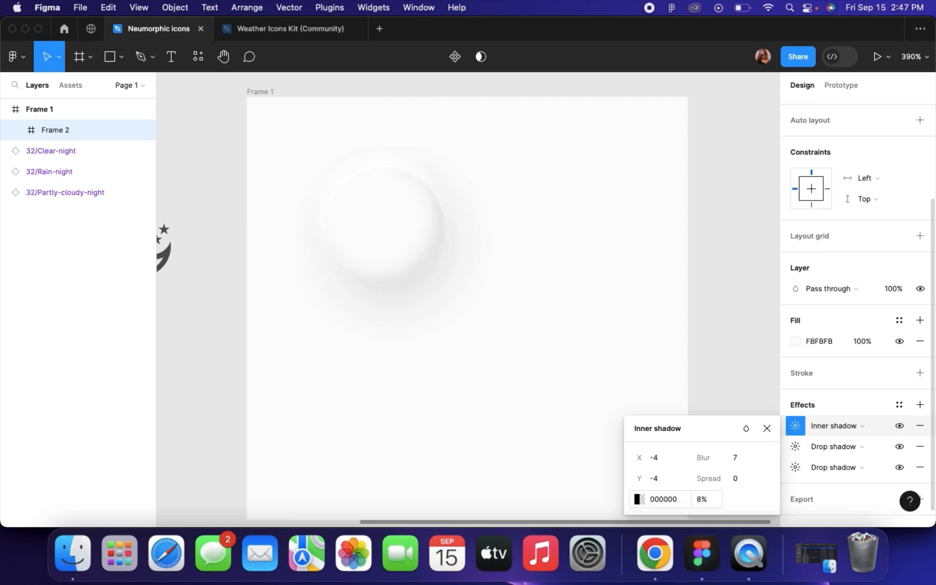
pyautogui.click(704, 501)
pyautogui.write('10')
pyautogui.press('Return')
# Set the inner shadow's blur to 8 and its colour to dark grey 202020
pyautogui.click(738, 463)
pyautogui.write('8')
pyautogui.press('Return')
pyautogui.click(637, 499)
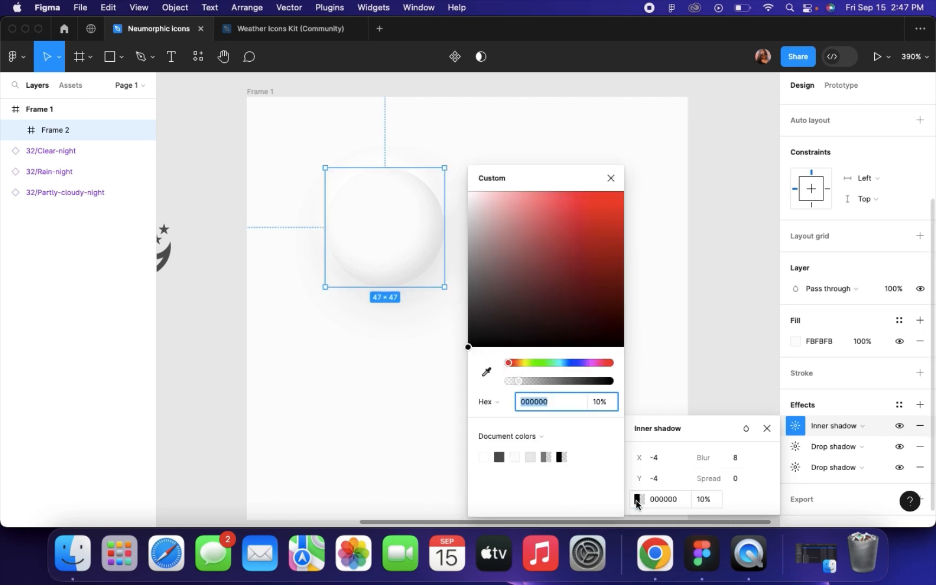
pyautogui.moveTo(469, 347); pyautogui.dragTo(465, 330)
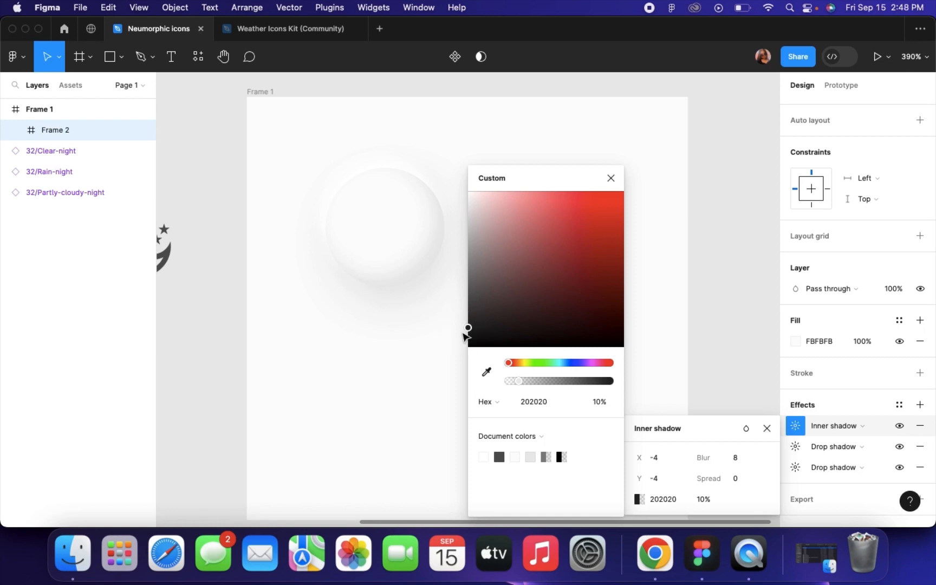
# Change the page background colour to dark grey 444444
pyautogui.click(715, 275)
pyautogui.click(795, 135)
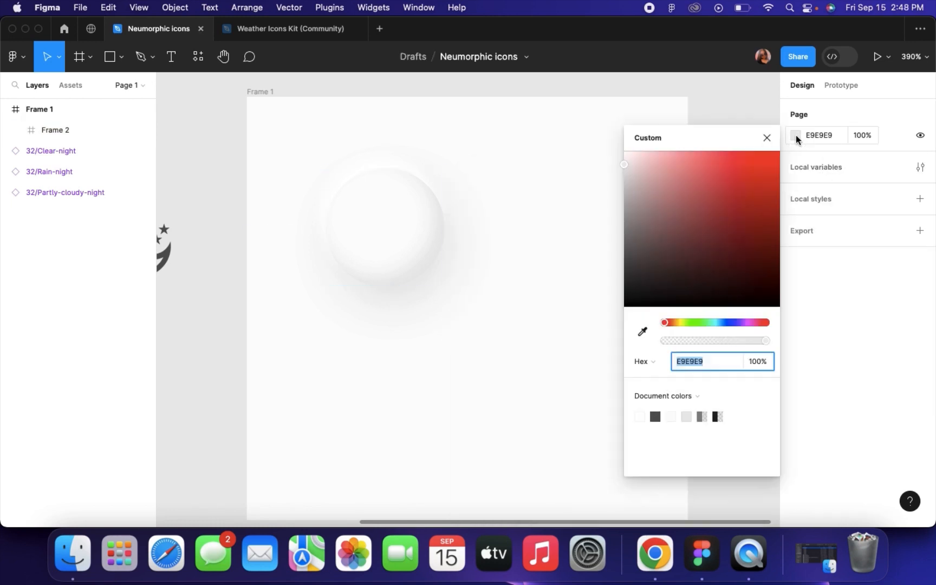
pyautogui.moveTo(626, 239); pyautogui.dragTo(602, 270)
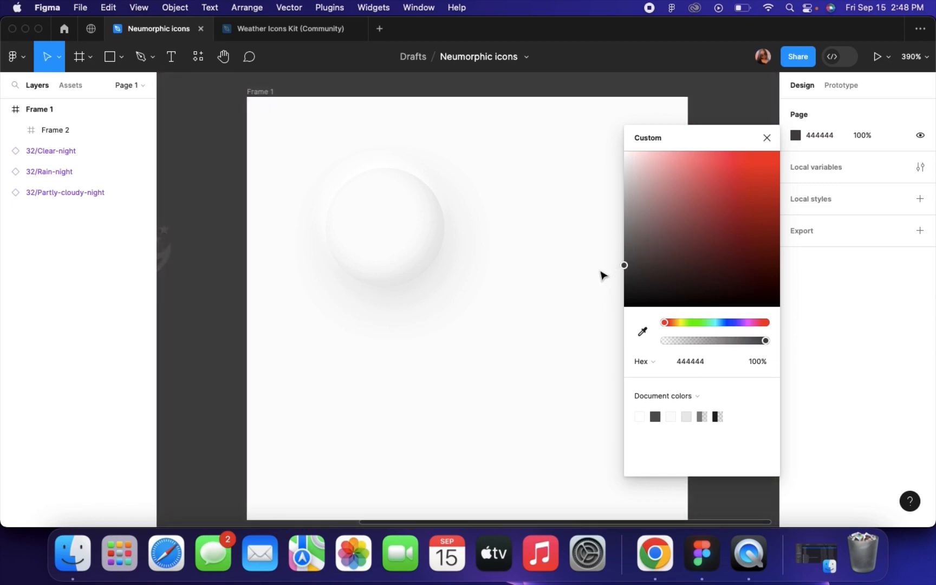
# Try a Y offset of -6 on the circle's inner shadow
pyautogui.click(393, 278)
pyautogui.scroll(-3, 837, 370)
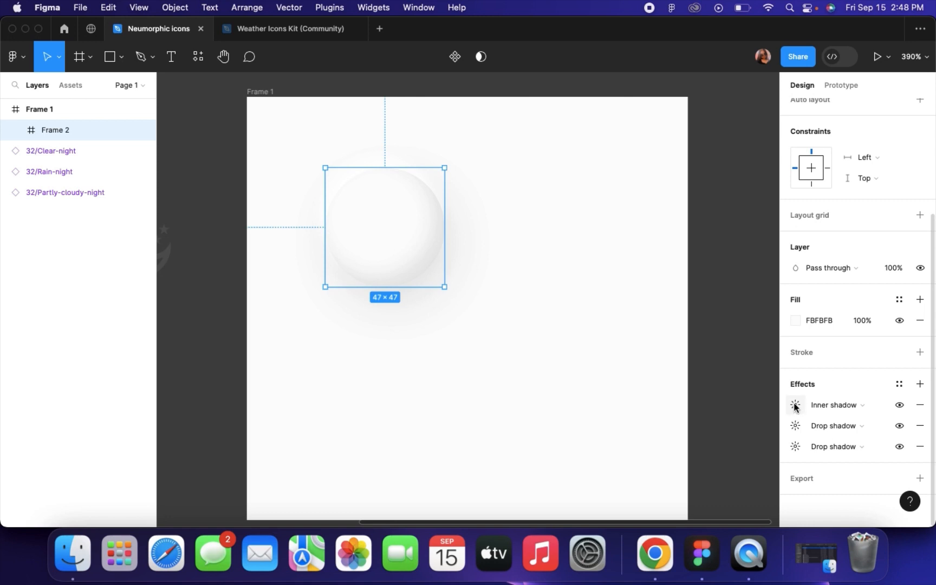
pyautogui.click(795, 405)
pyautogui.moveTo(641, 457); pyautogui.dragTo(640, 458)
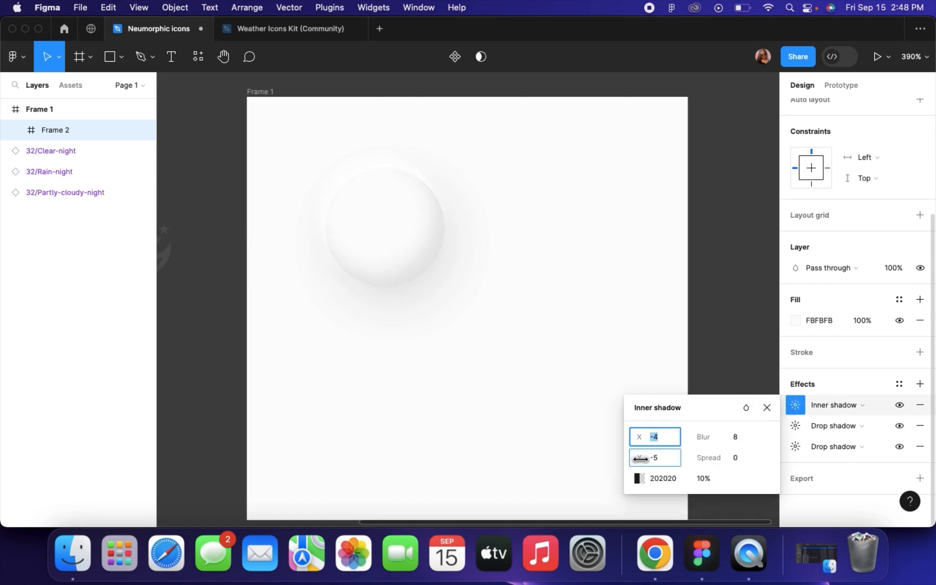
pyautogui.click(728, 338)
# Place the Clear-night icon inside the circular button, roughly at its centre
pyautogui.scroll(-3, 729, 338)
pyautogui.scroll(3, 471, 281)
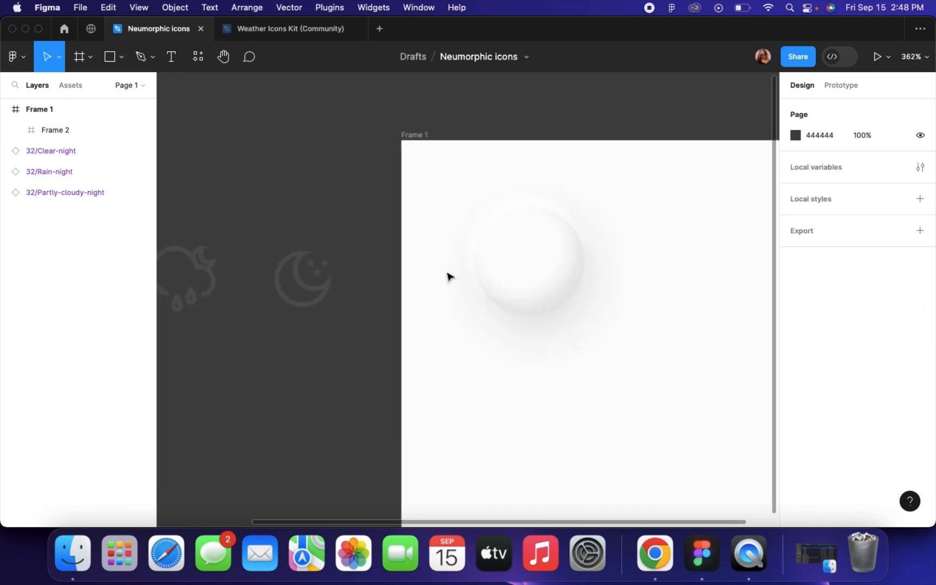
pyautogui.hscroll(-2, 541, 254)
pyautogui.click(592, 254)
pyautogui.click(379, 247)
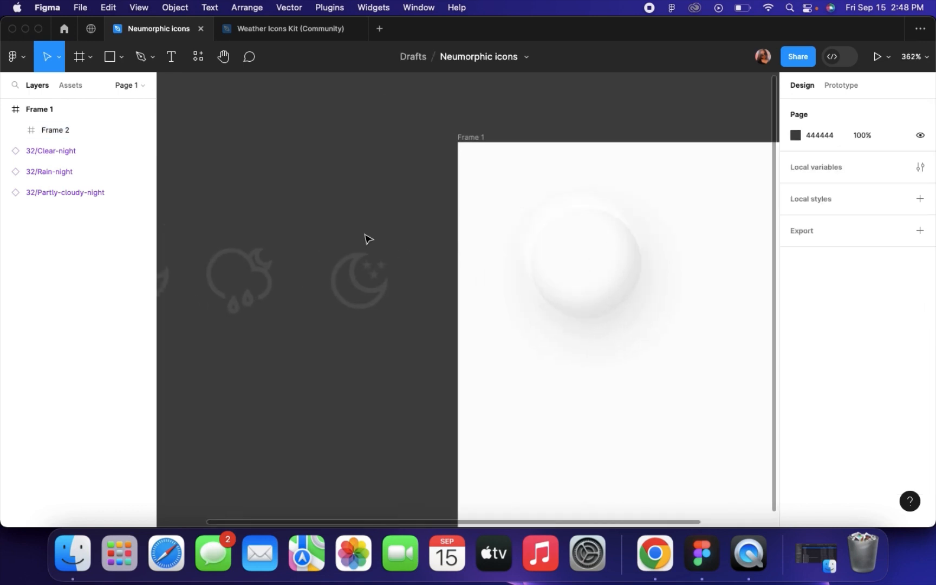
pyautogui.scroll(-3, 365, 237)
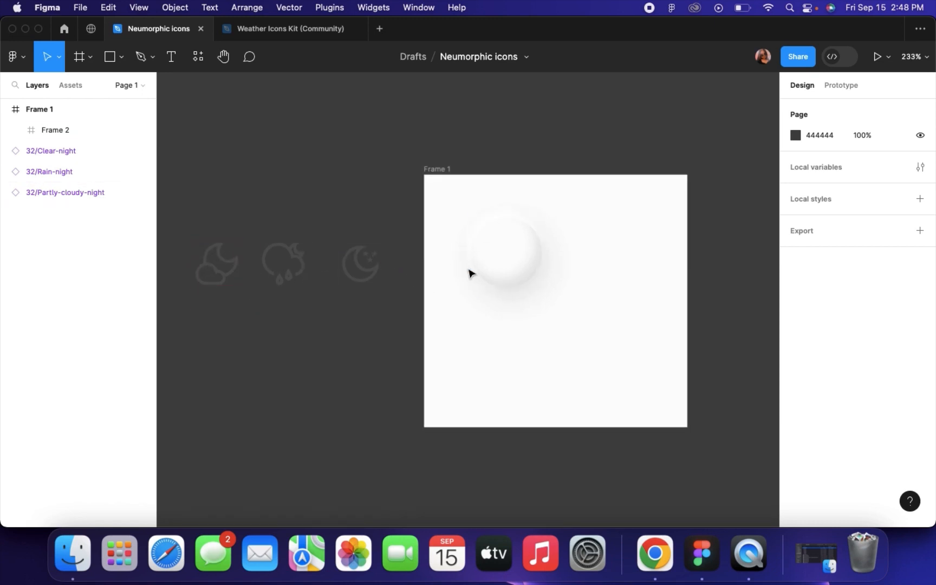
pyautogui.click(358, 265)
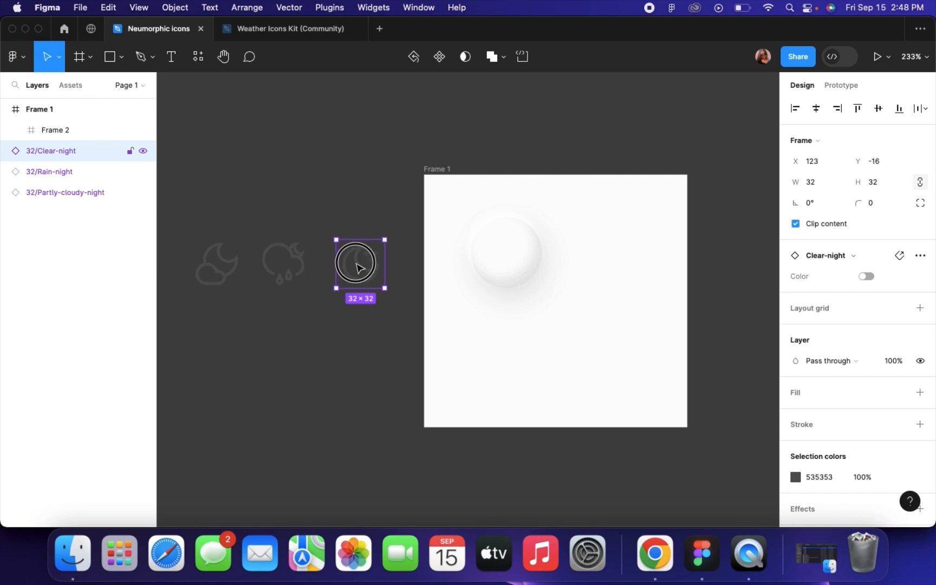
pyautogui.moveTo(357, 265); pyautogui.dragTo(506, 253)
# Switch on the Color property of the Clear-night icon
pyautogui.scroll(5, 504, 254)
pyautogui.scroll(3, 575, 256)
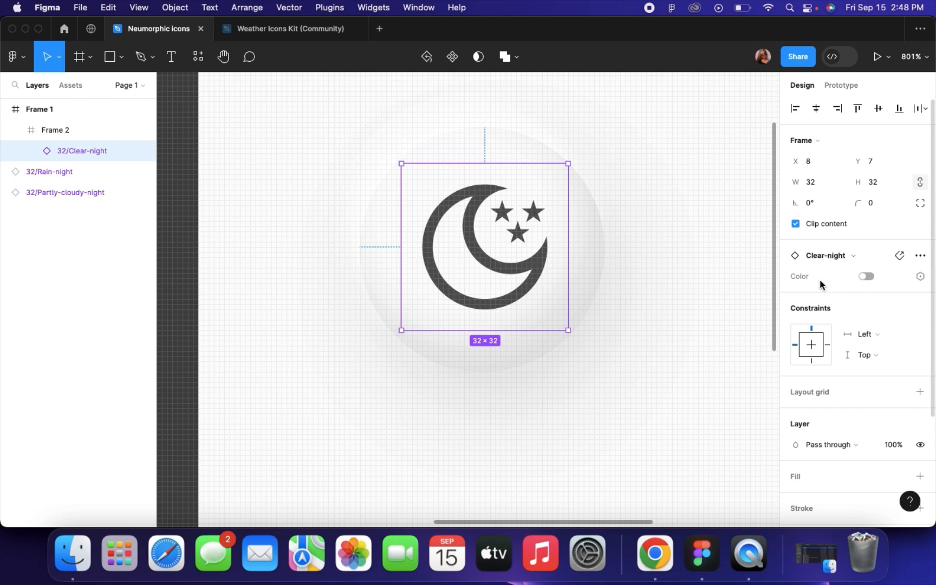
pyautogui.click(865, 277)
pyautogui.click(865, 276)
pyautogui.click(865, 276)
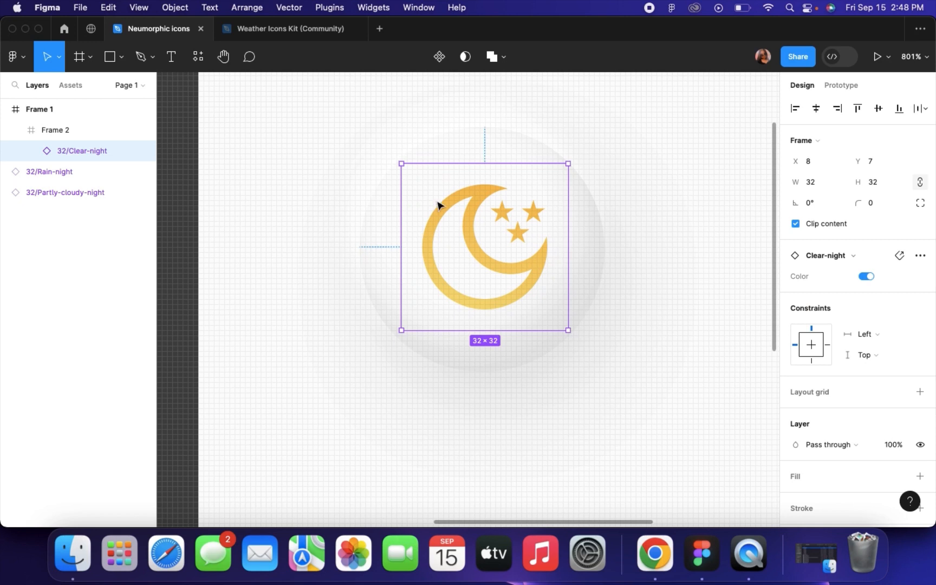
pyautogui.scroll(-4, 454, 216)
pyautogui.click(276, 262)
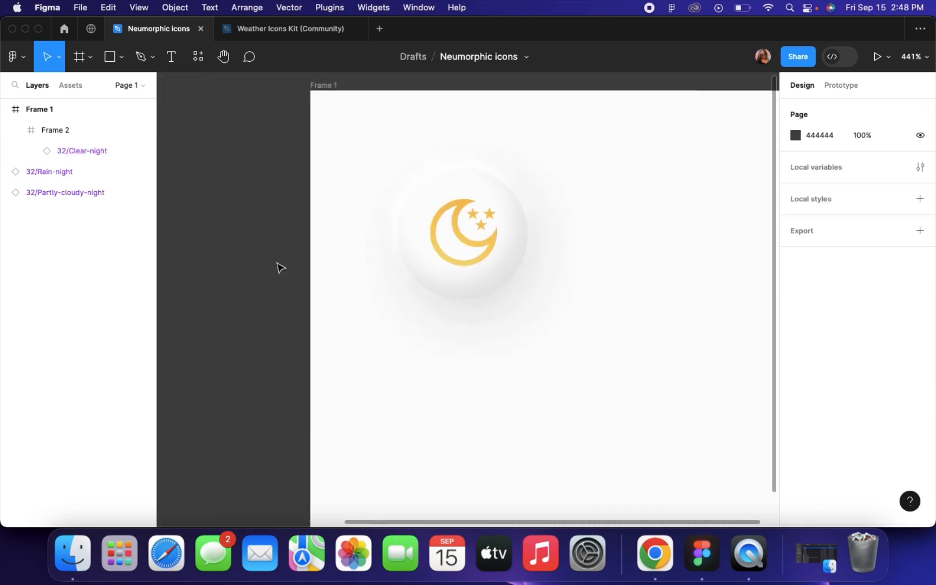
# Soften the circular button's inner shadow by reducing its X offset and setting its Y offset to -2
pyautogui.scroll(-3, 278, 266)
pyautogui.scroll(3, 367, 241)
pyautogui.scroll(-2, 384, 269)
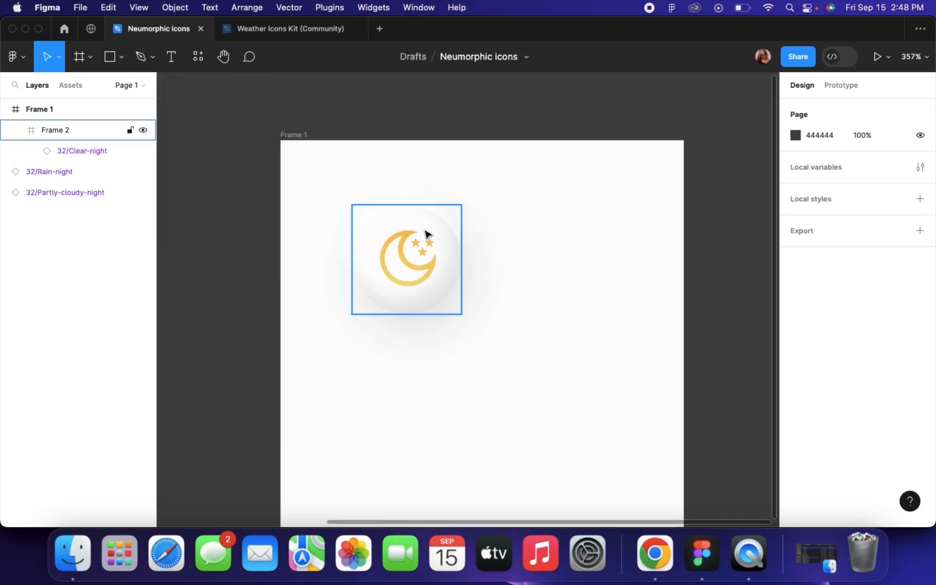
pyautogui.click(435, 241)
pyautogui.scroll(-3, 807, 374)
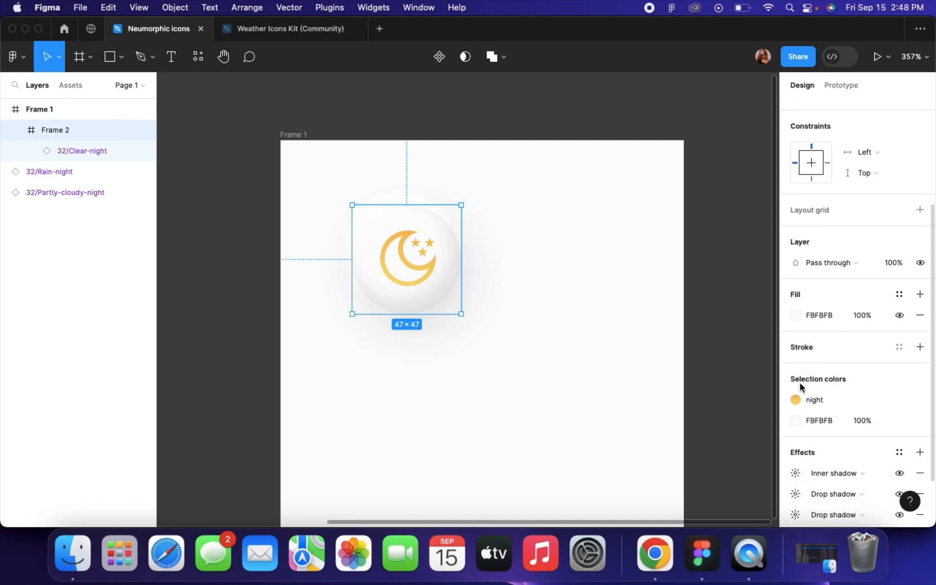
pyautogui.scroll(-2, 803, 421)
pyautogui.click(794, 425)
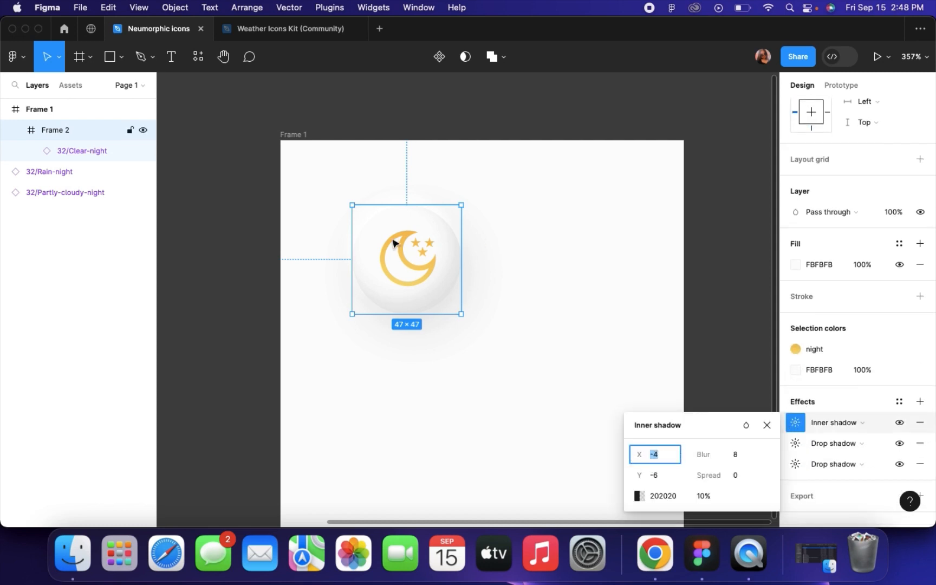
pyautogui.moveTo(641, 476); pyautogui.dragTo(640, 469)
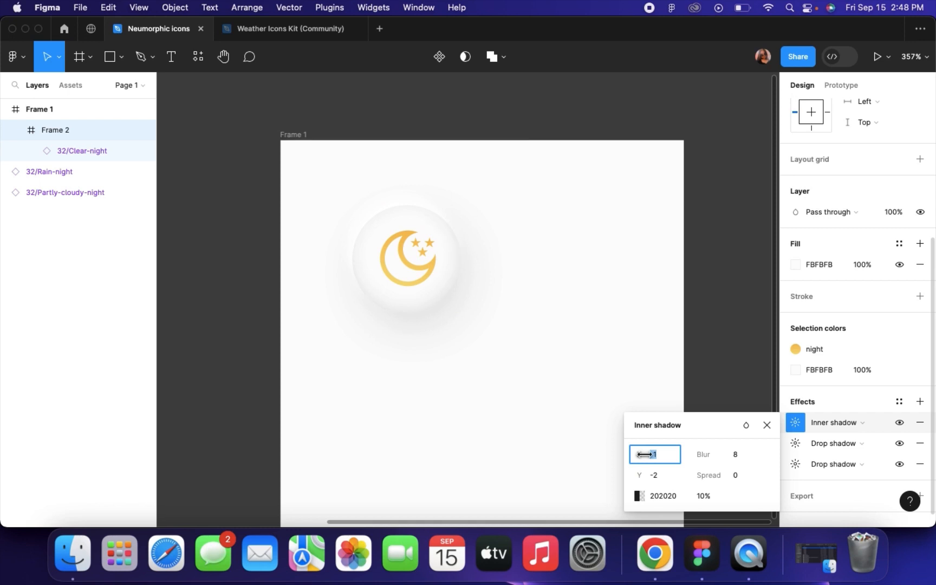
# Change the colour of the circular button's inner shadow to grey 939393 at 10% opacity
pyautogui.click(639, 496)
pyautogui.moveTo(476, 282)
pyautogui.mouseDown()
pyautogui.moveTo(448, 275)
pyautogui.moveTo(453, 309)
pyautogui.moveTo(446, 266)
pyautogui.mouseUp()
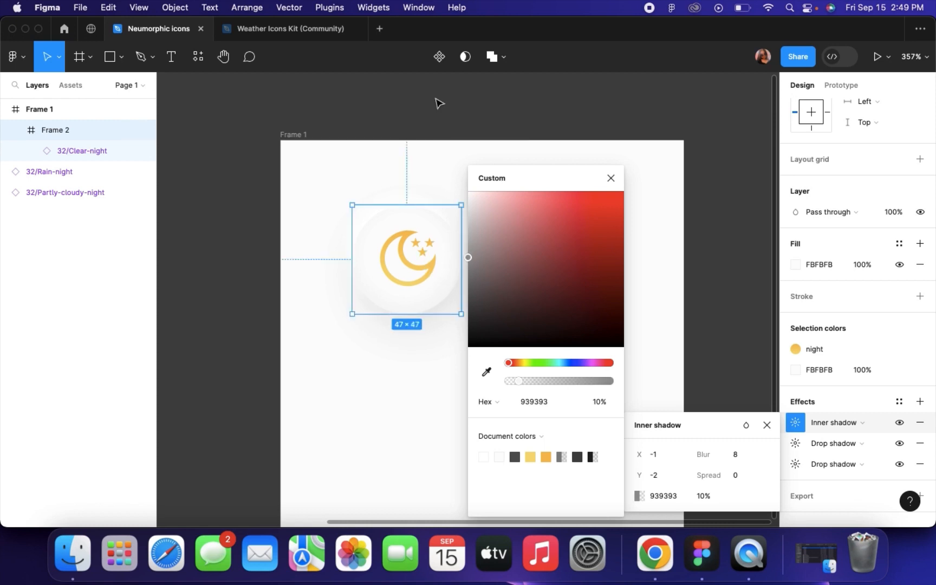
pyautogui.click(438, 103)
# Set the opacity of the circular button's grey 838383 drop shadow to 15%
pyautogui.click(420, 232)
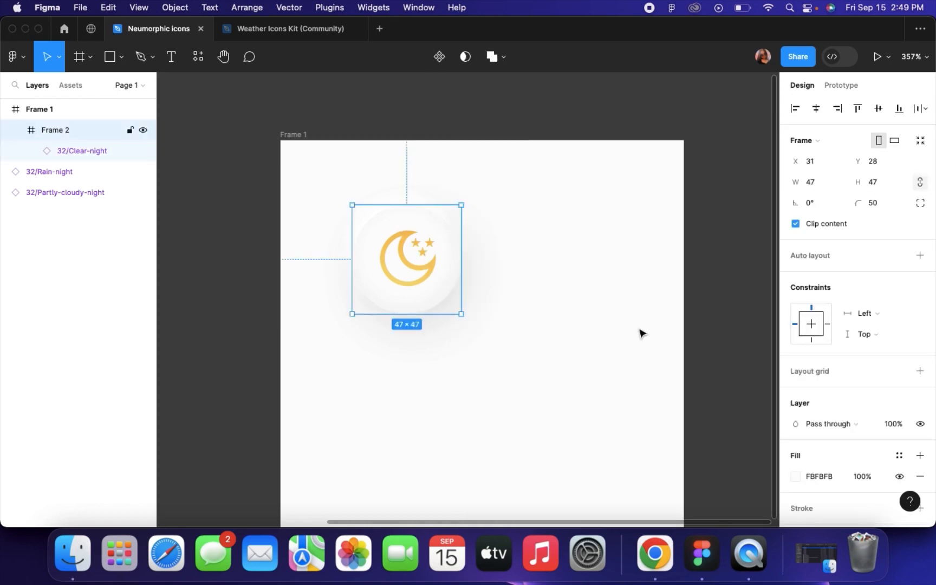
pyautogui.scroll(-5, 831, 397)
pyautogui.click(800, 449)
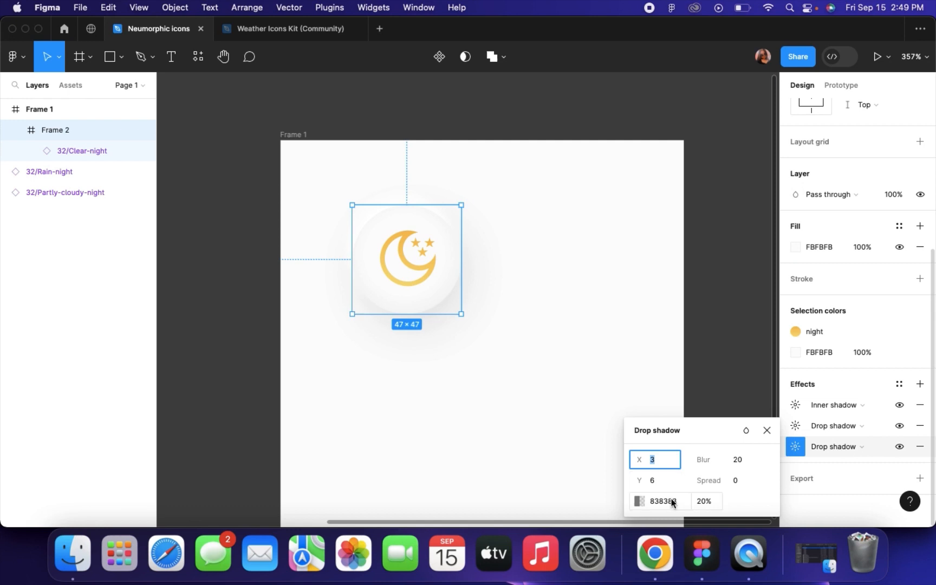
pyautogui.click(702, 500)
pyautogui.write('15')
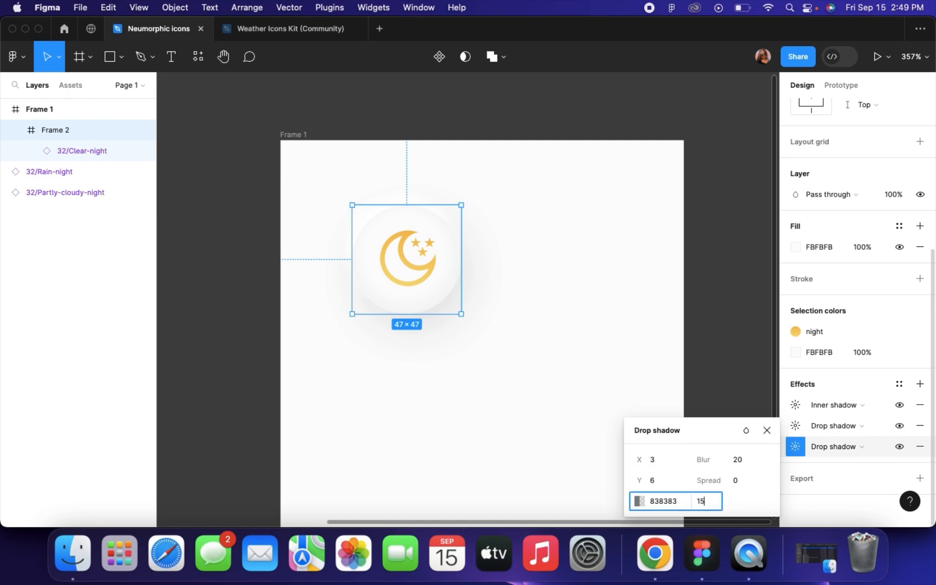
pyautogui.press('Return')
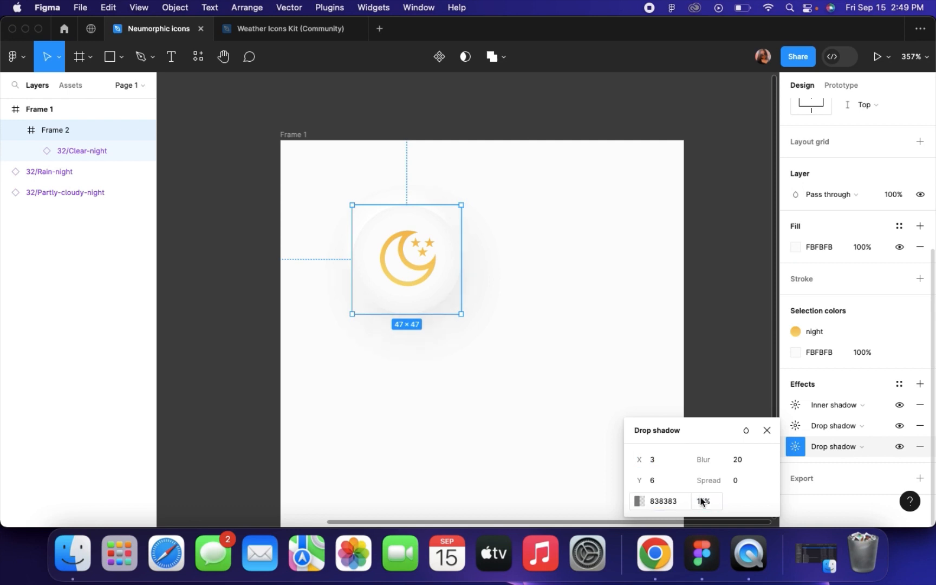
# Set the grey drop shadow's X offset to 8 and its Y offset to 15
pyautogui.click(647, 459)
pyautogui.write('8')
pyautogui.press('Return')
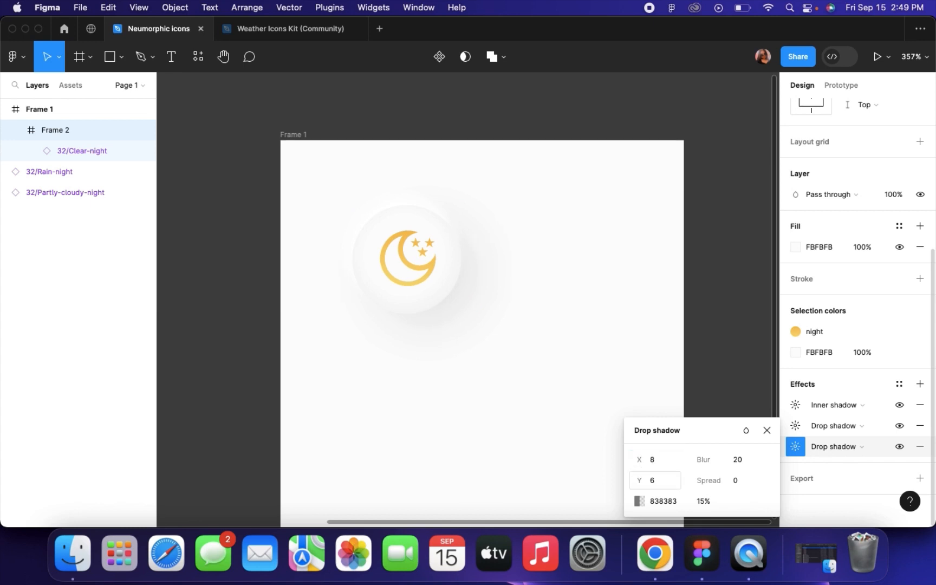
pyautogui.click(649, 479)
pyautogui.write('15')
pyautogui.press('Return')
pyautogui.click(714, 357)
# Move the circular button toward the upper-left corner of Frame 1, to about X 18, Y 22
pyautogui.scroll(-5, 714, 358)
pyautogui.scroll(3, 609, 445)
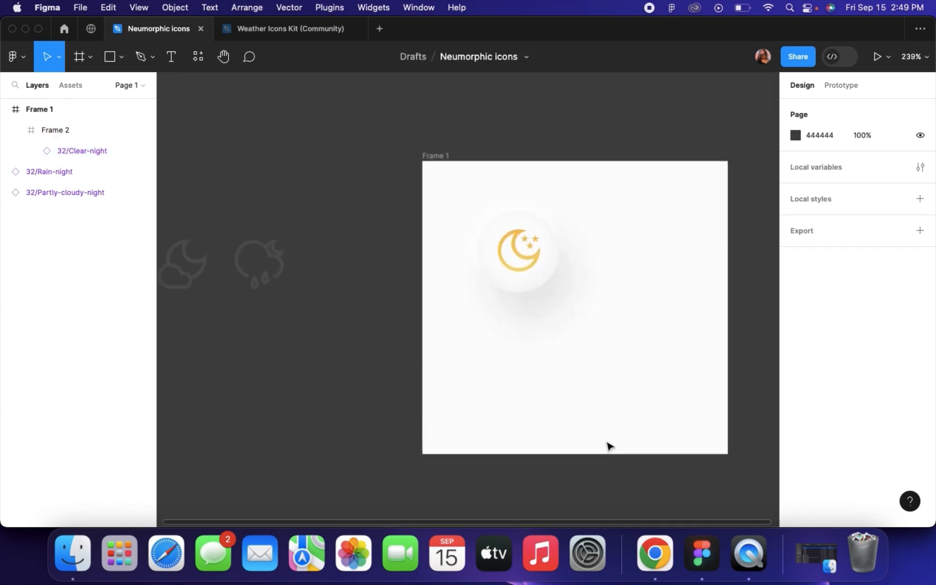
pyautogui.click(512, 265)
pyautogui.moveTo(534, 267); pyautogui.dragTo(501, 246)
# Set the X offset of the circular button's inner shadow to -4 and readjust its Y offset
pyautogui.scroll(-5, 854, 311)
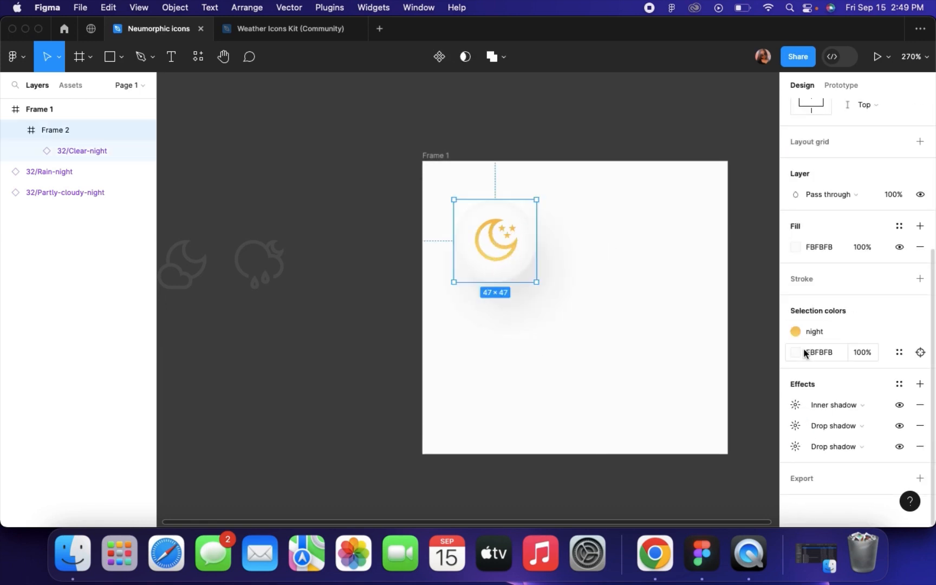
pyautogui.click(795, 402)
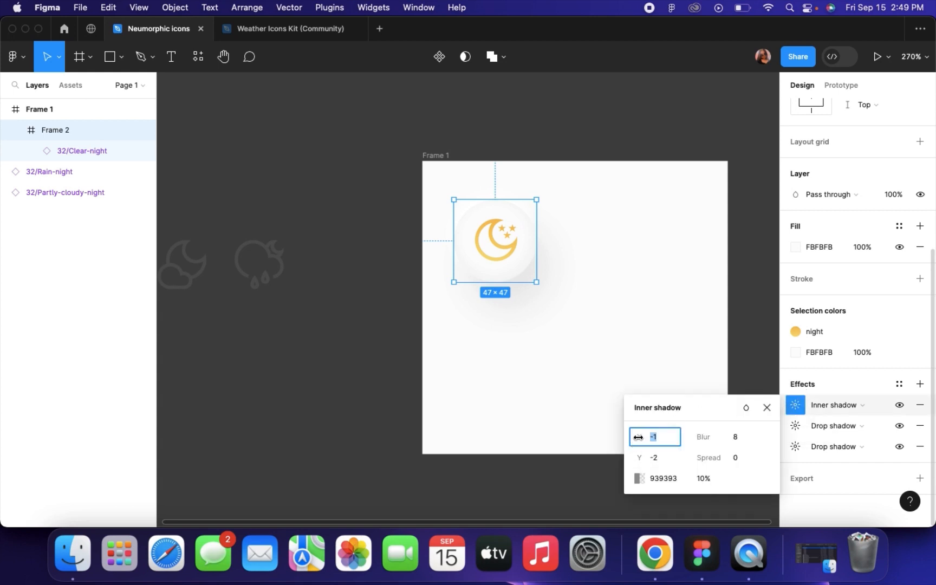
pyautogui.moveTo(637, 436)
pyautogui.mouseDown()
pyautogui.moveTo(639, 456)
pyautogui.moveTo(628, 454)
pyautogui.mouseUp()
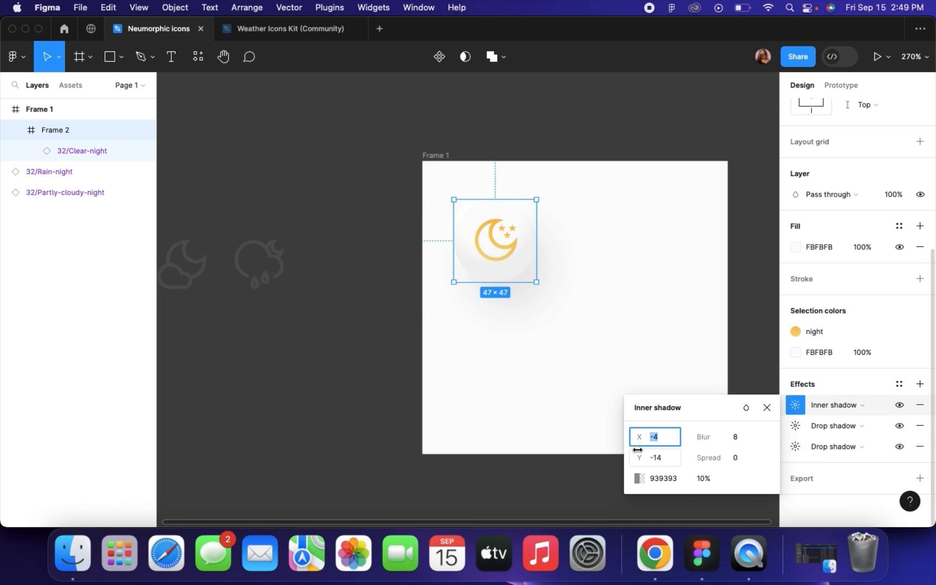
pyautogui.moveTo(635, 457); pyautogui.dragTo(727, 457)
# Adjust the X offset of the button's white drop shadow to about -5
pyautogui.click(795, 425)
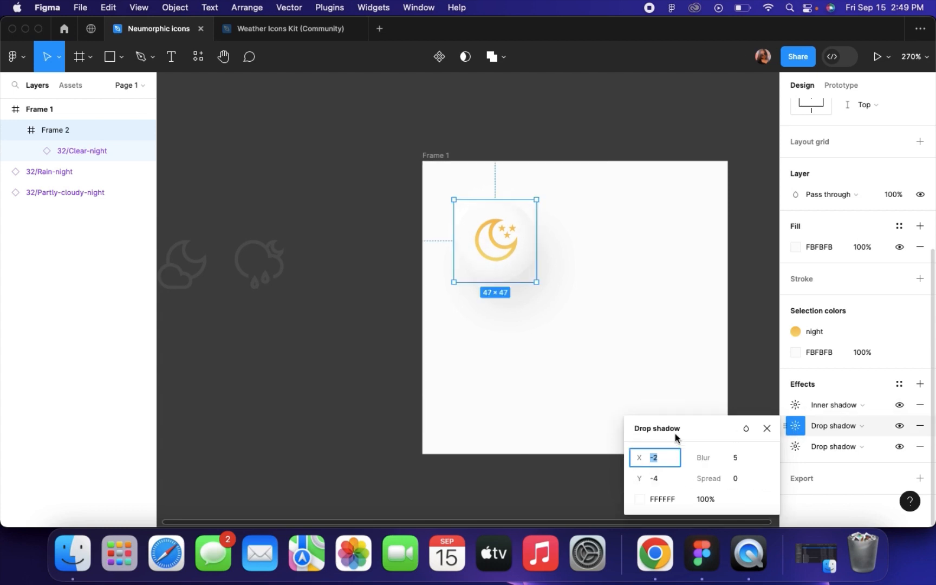
pyautogui.moveTo(638, 457)
pyautogui.mouseDown()
pyautogui.moveTo(640, 477)
pyautogui.moveTo(650, 477)
pyautogui.moveTo(636, 477)
pyautogui.moveTo(639, 459)
pyautogui.mouseUp()
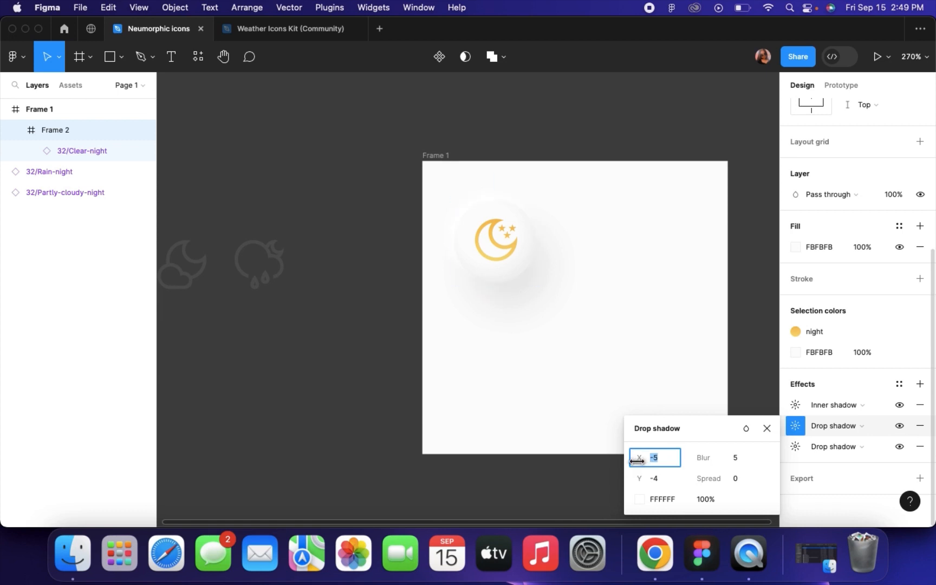
pyautogui.moveTo(637, 459); pyautogui.dragTo(638, 459)
pyautogui.click(543, 164)
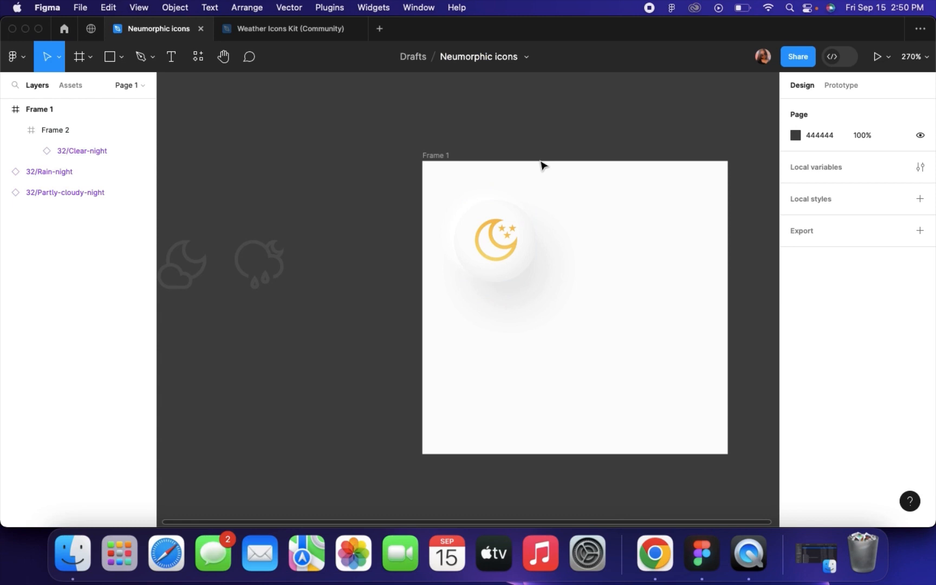
# Switch off the Color property of the Clear-night icon inside the button
pyautogui.click(502, 248)
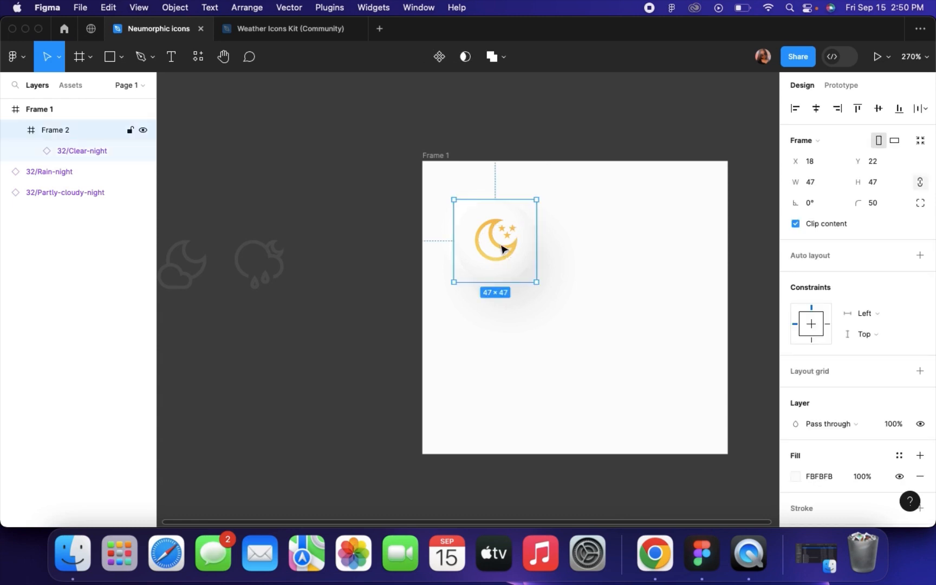
pyautogui.doubleClick(503, 249)
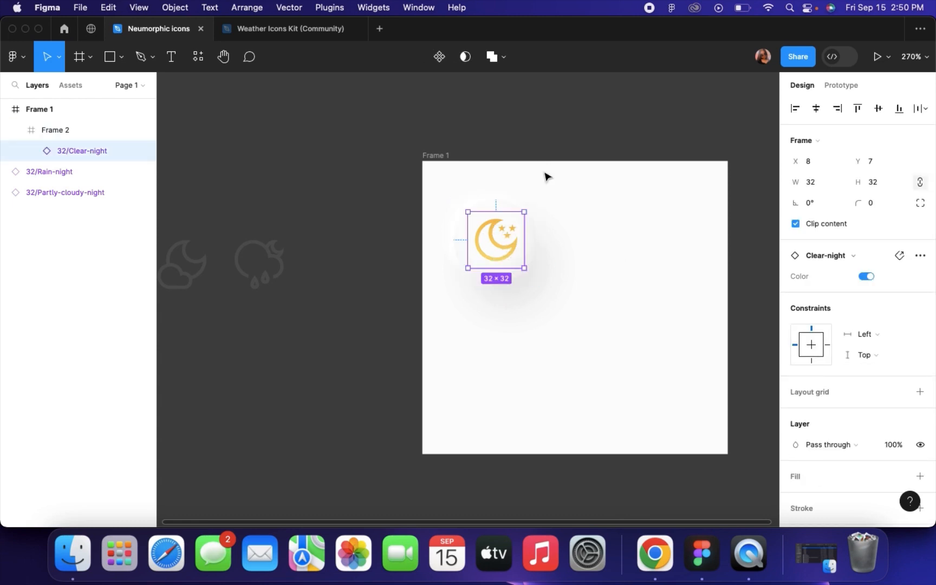
pyautogui.click(869, 277)
# Recolour the Clear-night icon from its selection colors to a light purple, C68CF3
pyautogui.scroll(-4, 812, 364)
pyautogui.click(795, 414)
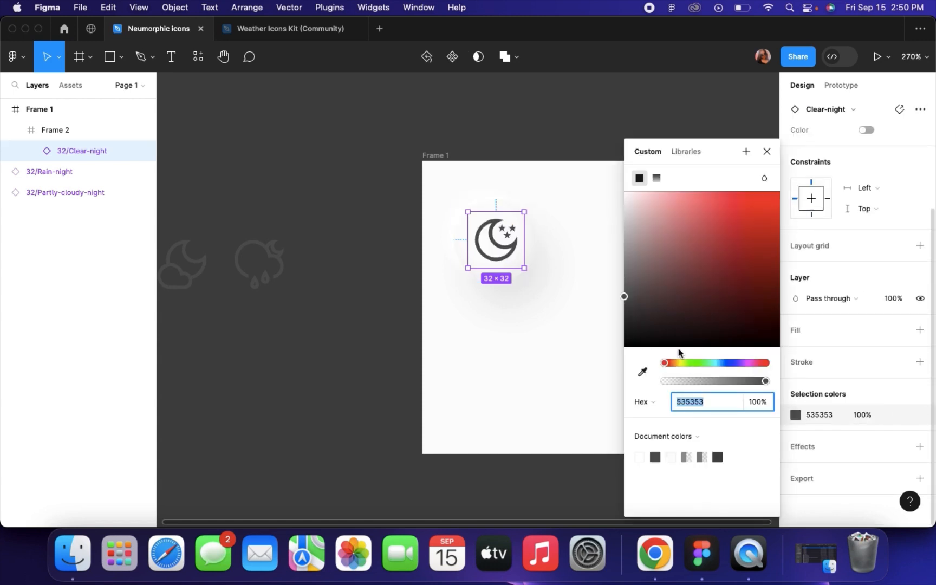
pyautogui.moveTo(732, 364); pyautogui.dragTo(742, 363)
pyautogui.moveTo(675, 208); pyautogui.dragTo(692, 206)
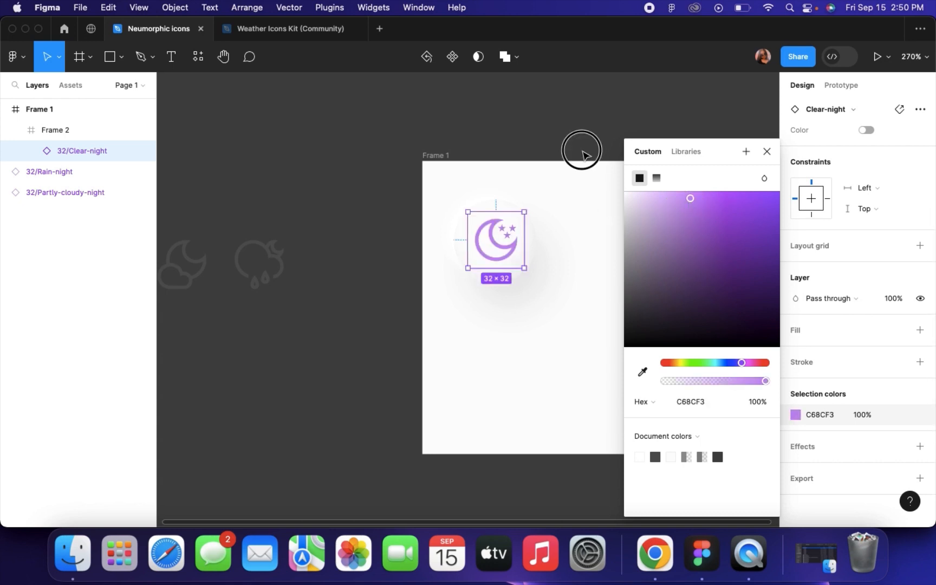
pyautogui.click(580, 151)
# Draw a second frame beside the circular button in Frame 1 and size it to 47 × 47
pyautogui.scroll(-3, 582, 153)
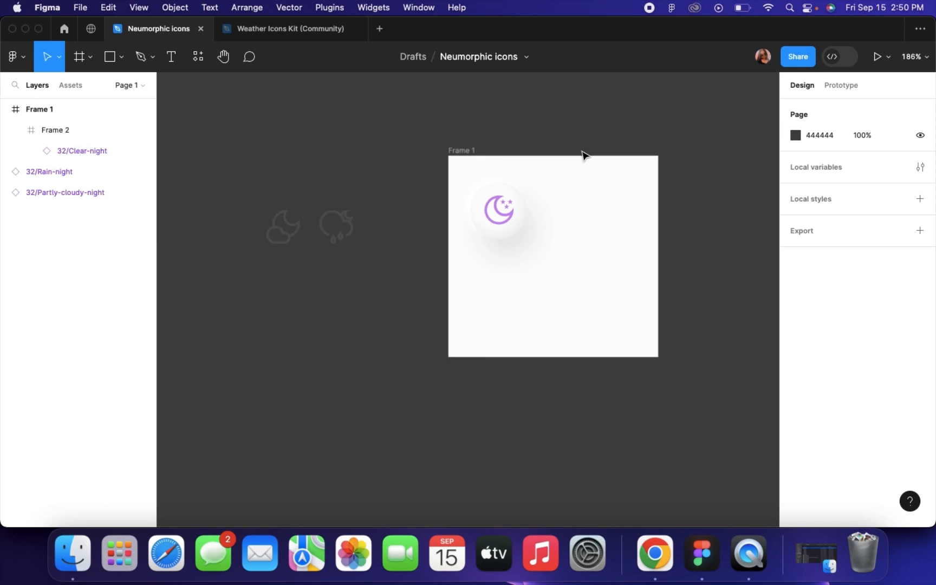
pyautogui.click(328, 212)
pyautogui.scroll(5, 498, 203)
pyautogui.click(499, 208)
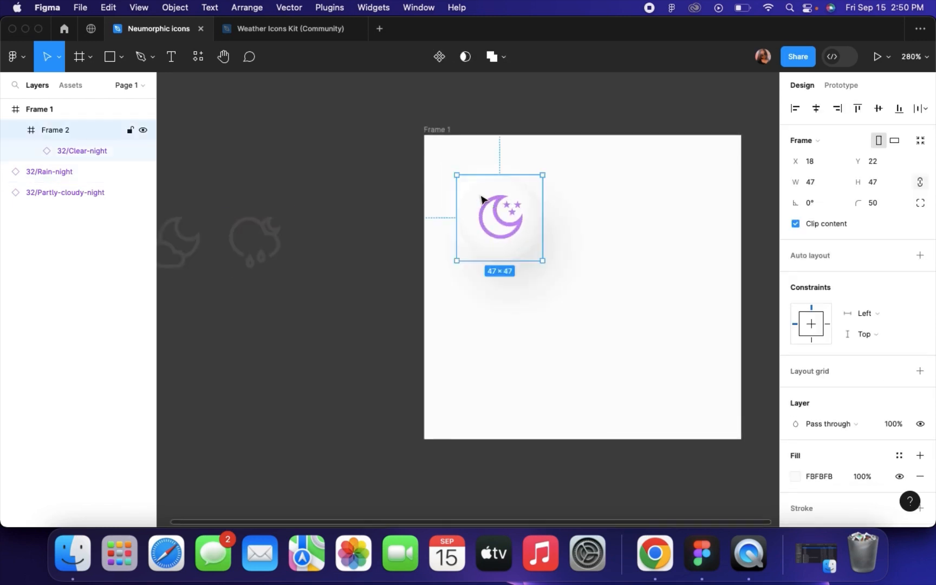
pyautogui.click(76, 57)
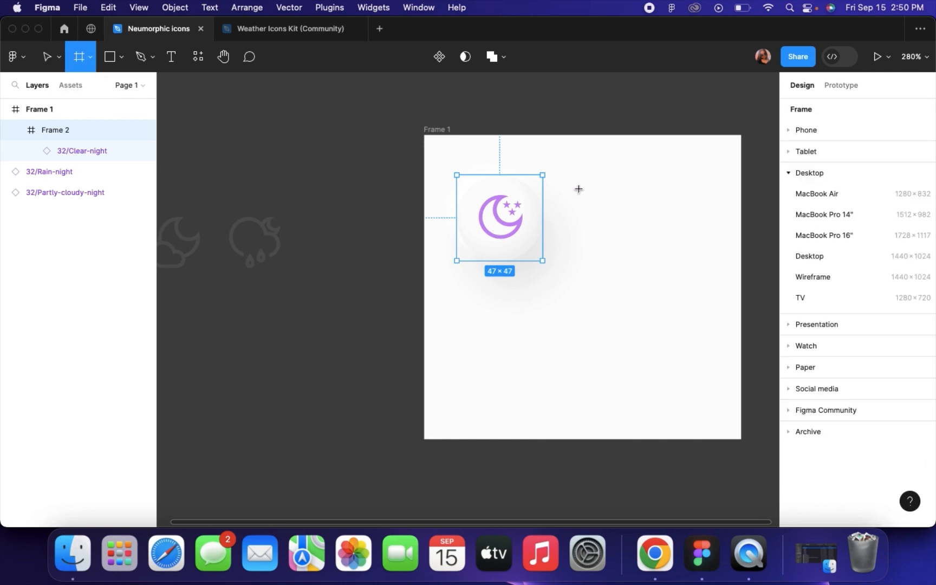
pyautogui.moveTo(580, 189); pyautogui.dragTo(656, 270)
pyautogui.click(815, 184)
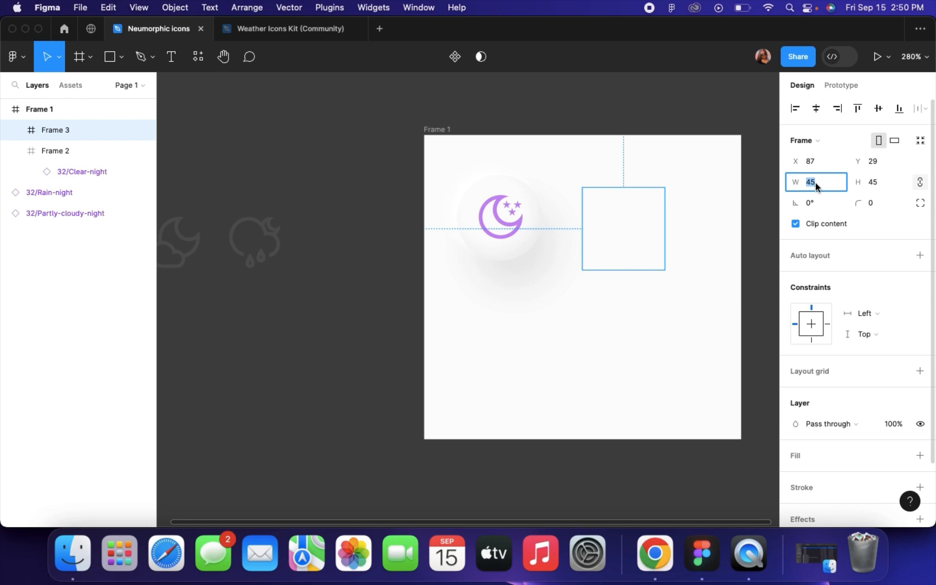
pyautogui.press('Return')
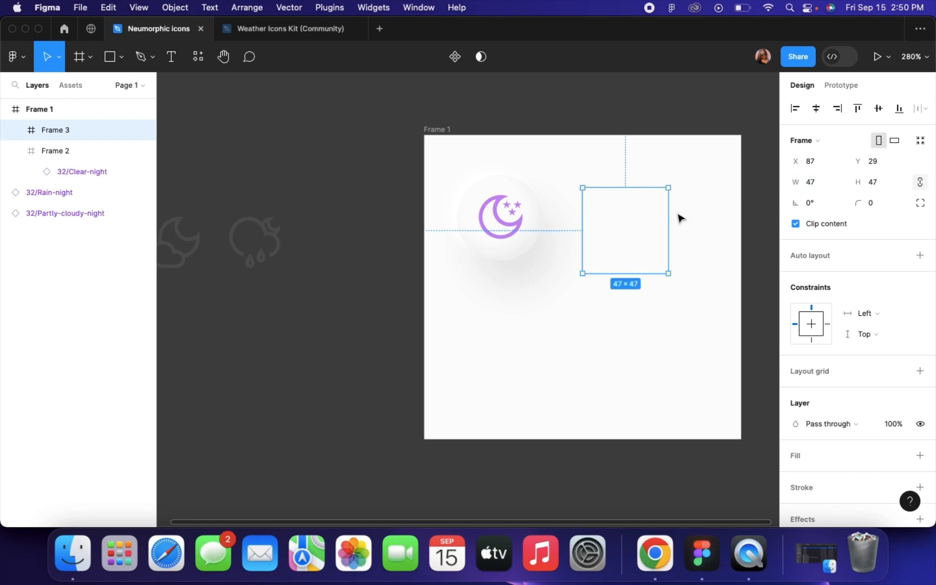
# Add a fill to the new frame and sample Frame 1's off-white background, FBFBFB, for it
pyautogui.scroll(-1, 815, 398)
pyautogui.scroll(-3, 815, 398)
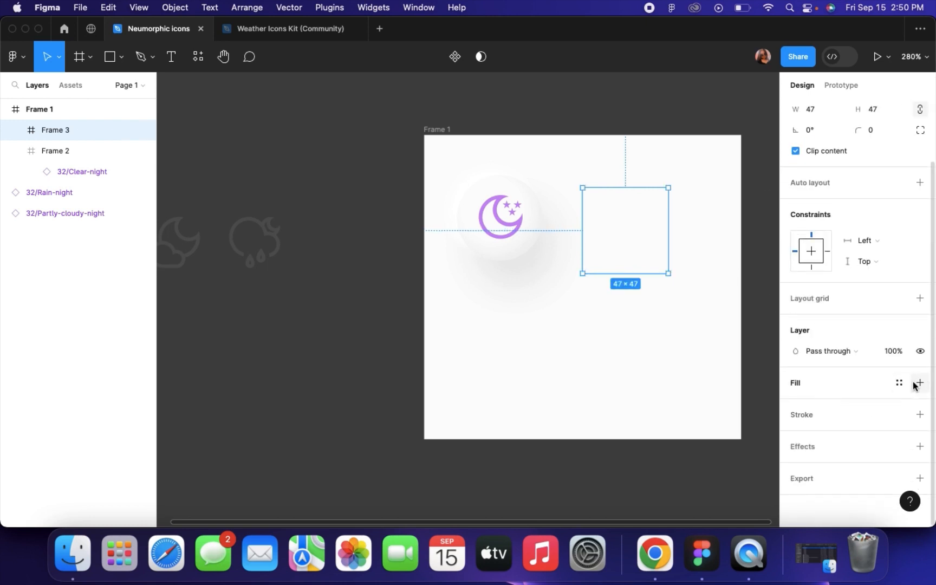
pyautogui.click(919, 383)
pyautogui.click(794, 404)
pyautogui.click(643, 371)
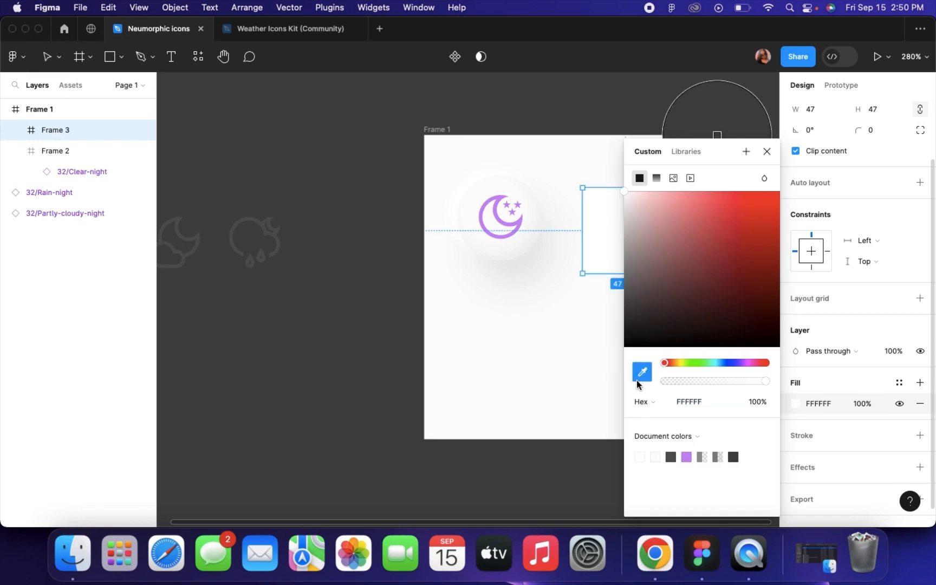
pyautogui.click(529, 391)
pyautogui.hscroll(5, 528, 391)
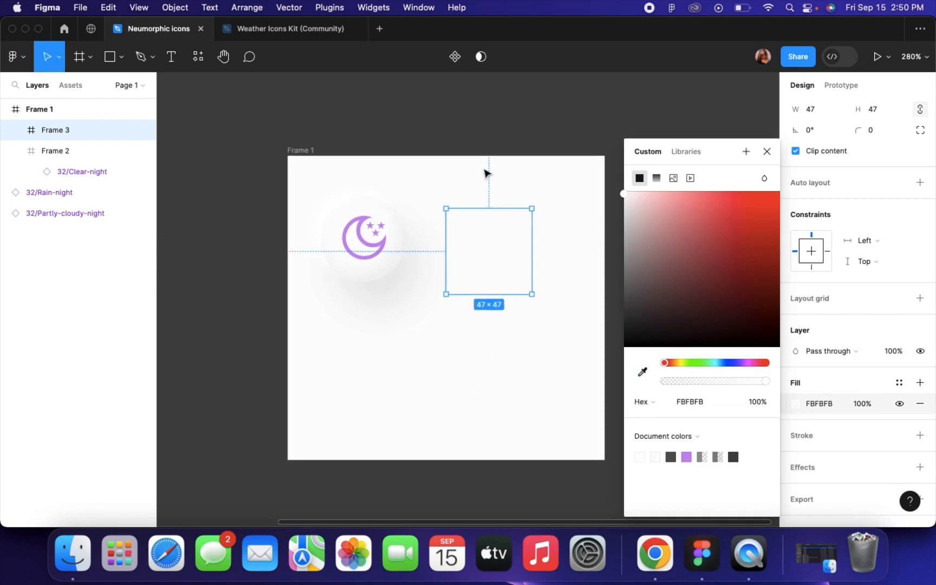
# Move the new frame down to about X 84, Y 57 and set its corner radius to 50
pyautogui.moveTo(495, 251); pyautogui.dragTo(490, 302)
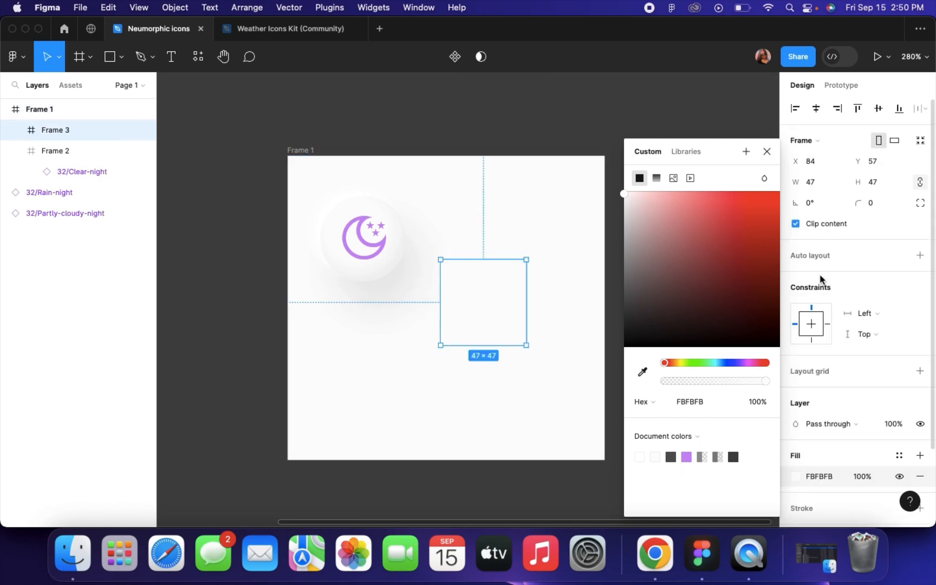
pyautogui.click(882, 203)
pyautogui.press('Return')
pyautogui.scroll(5, 497, 239)
pyautogui.scroll(-2, 493, 238)
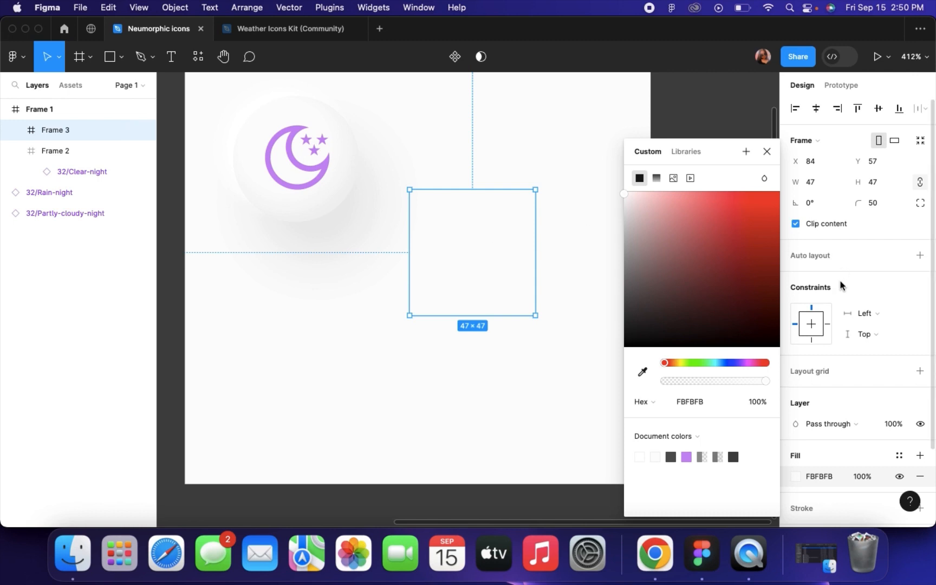
# Add a drop shadow to the new circle with X 4, Y 7, blur 8 and 5% opacity
pyautogui.scroll(-3, 840, 284)
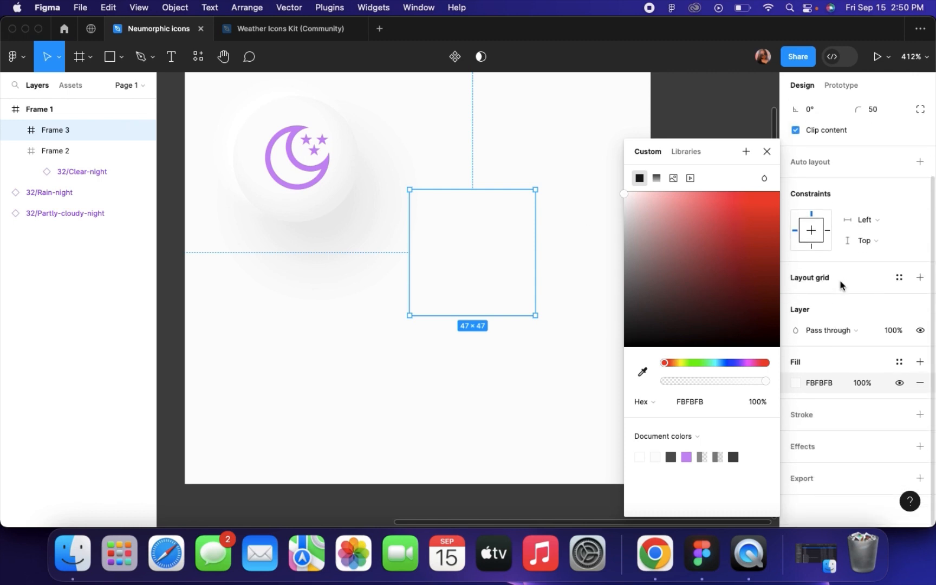
pyautogui.click(920, 446)
pyautogui.click(795, 468)
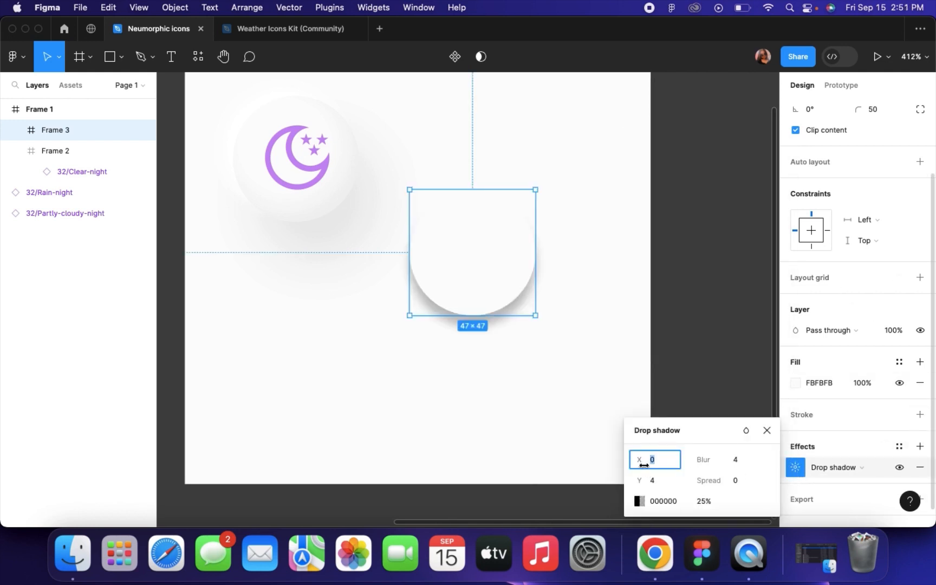
pyautogui.press('Up')
pyautogui.press('Up')
pyautogui.press('Up')
pyautogui.press('Up')
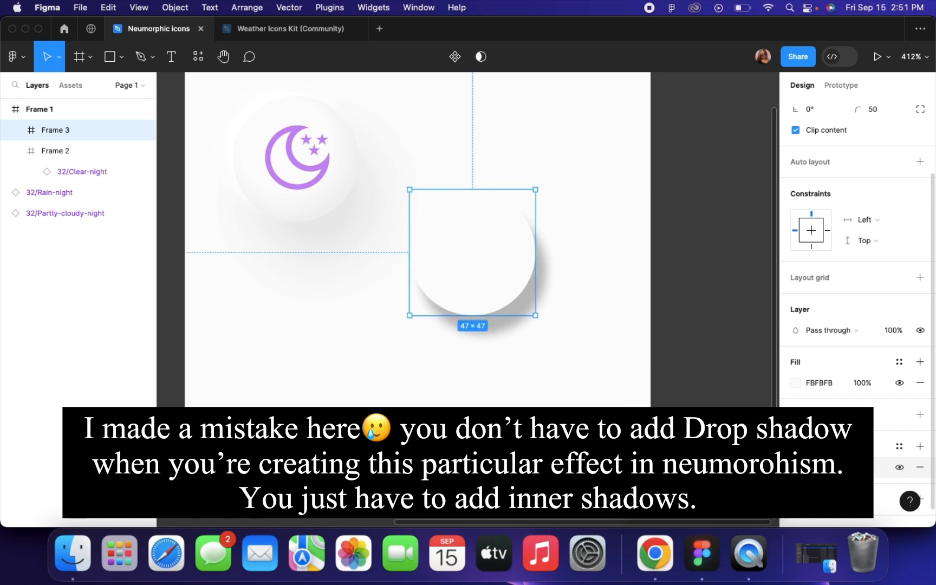
pyautogui.press('Return')
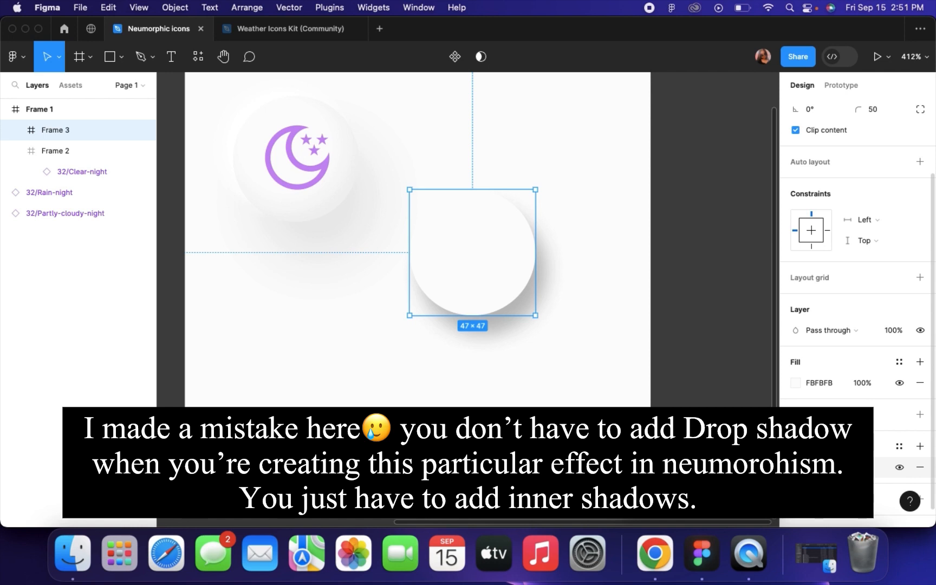
pyautogui.press('Return')
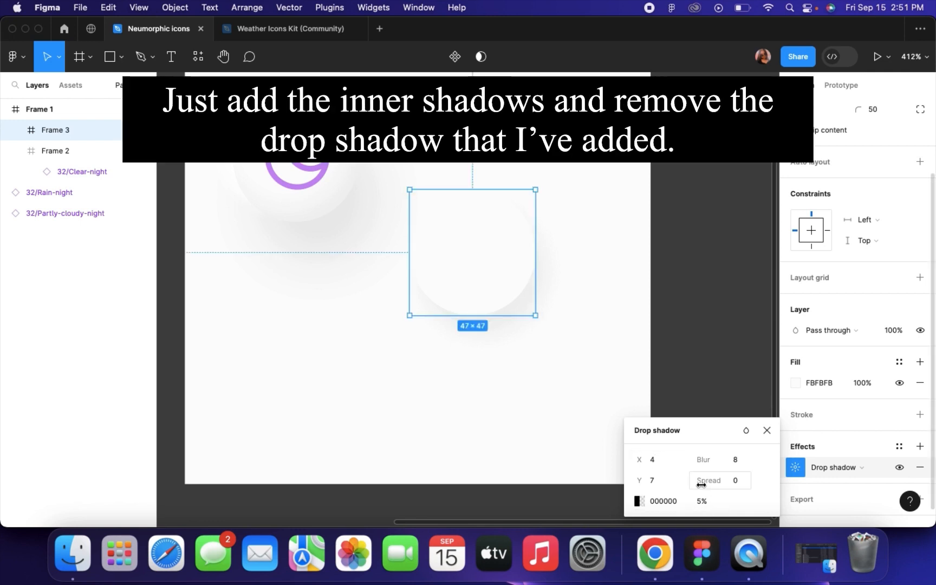
# Add an inner shadow to the new circle with an X offset of 4 and a Y offset of 6
pyautogui.click(919, 446)
pyautogui.click(822, 467)
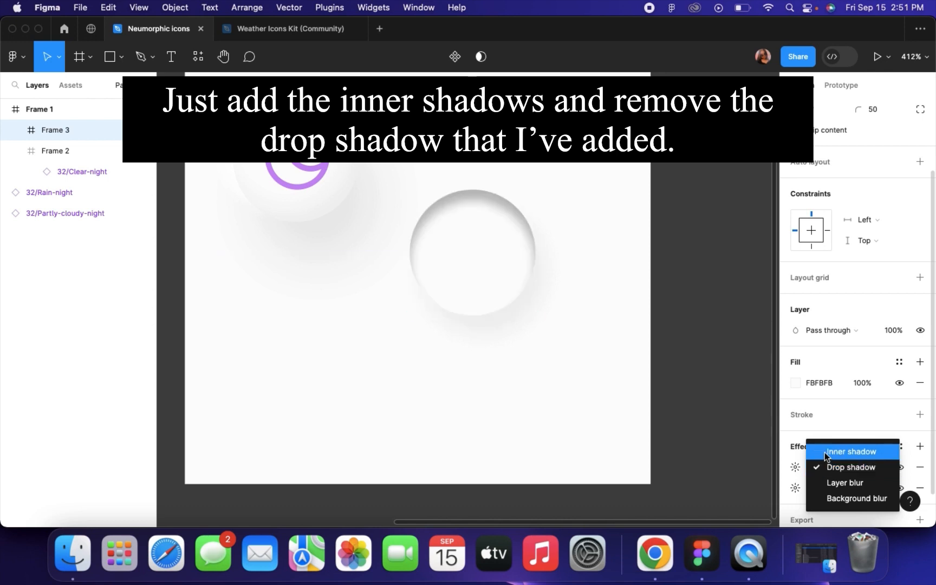
pyautogui.click(825, 452)
pyautogui.click(796, 467)
pyautogui.click(652, 464)
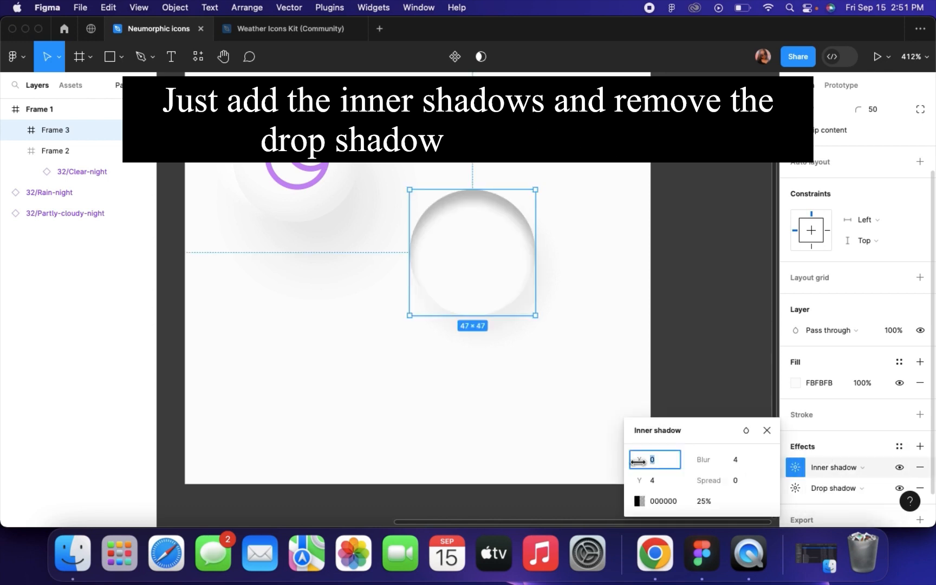
pyautogui.moveTo(639, 480); pyautogui.dragTo(639, 480)
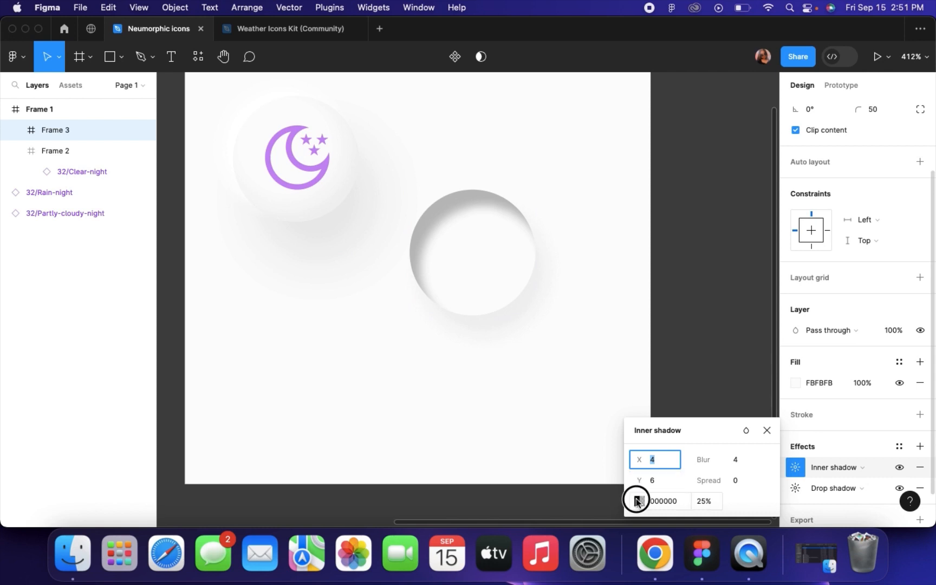
# Change the new circle's inner shadow colour to white, FFFFFF, at 100% opacity
pyautogui.click(639, 500)
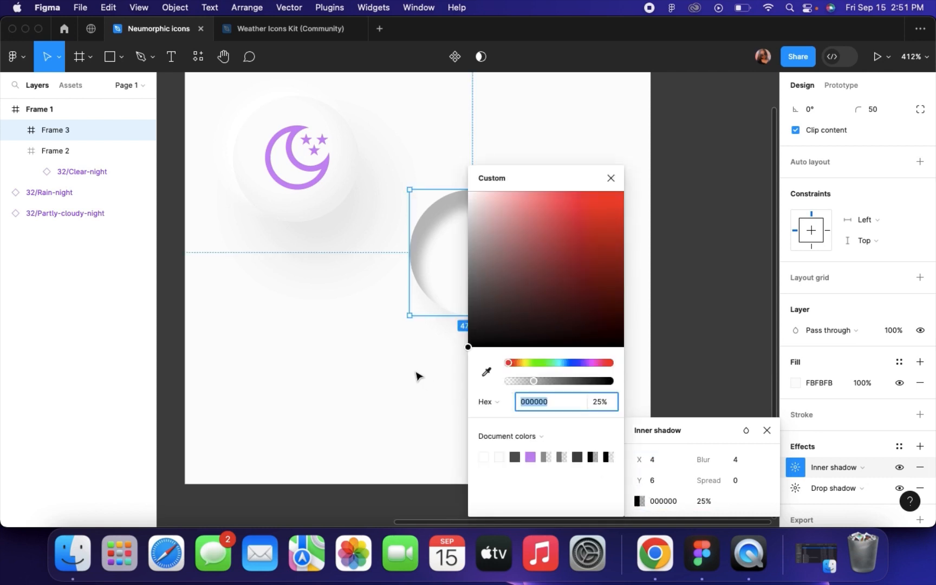
pyautogui.hscroll(3, 416, 372)
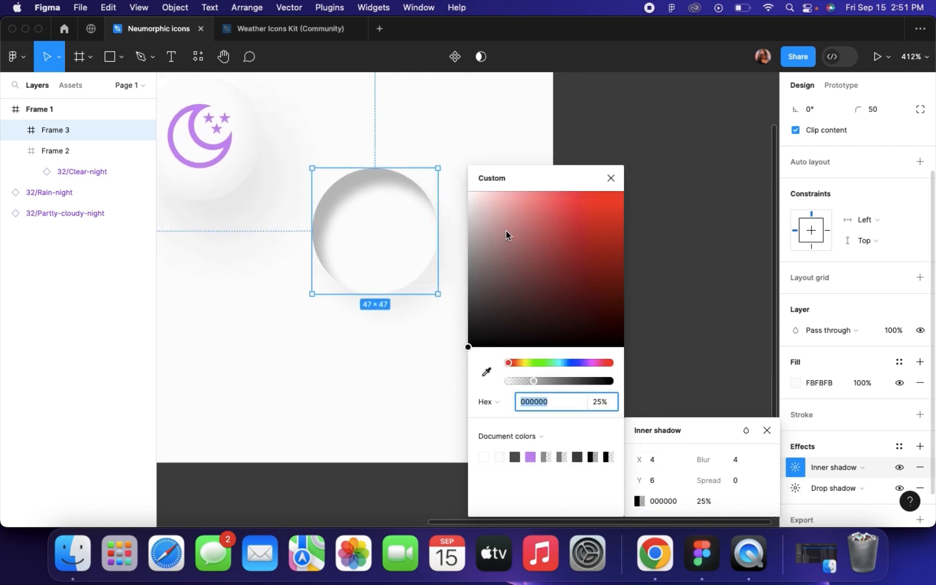
pyautogui.moveTo(506, 232); pyautogui.dragTo(404, 124)
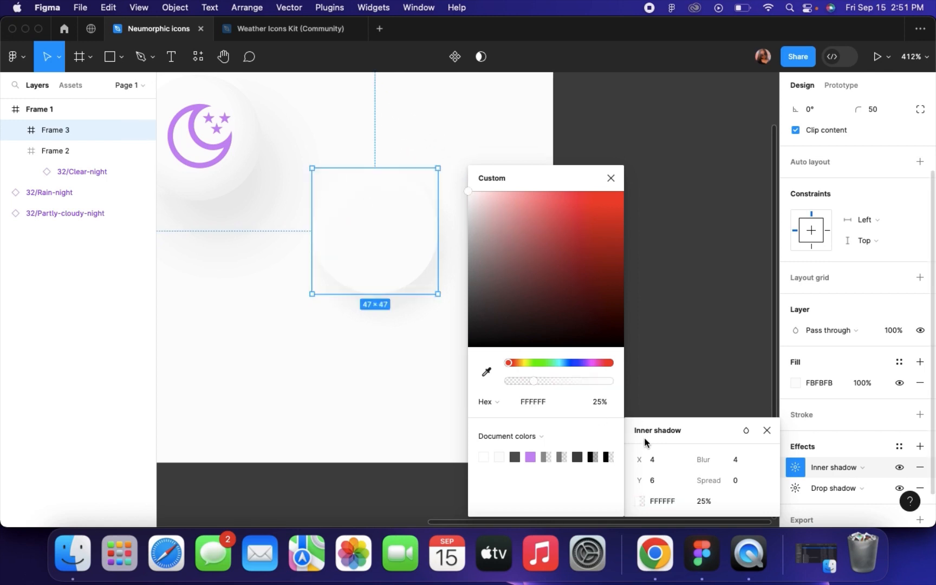
pyautogui.click(703, 502)
pyautogui.write('80')
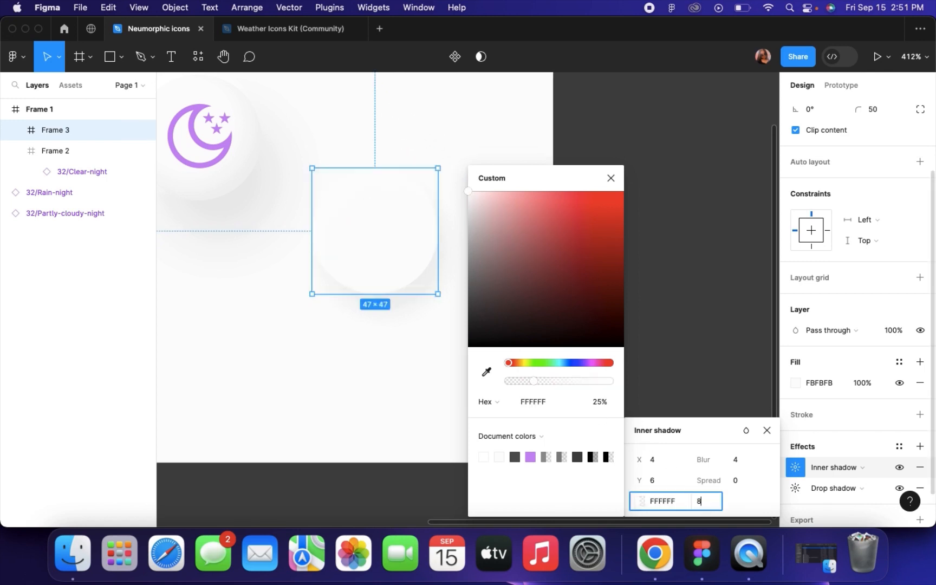
pyautogui.press('Return')
pyautogui.click(702, 501)
pyautogui.write('100')
pyautogui.press('Return')
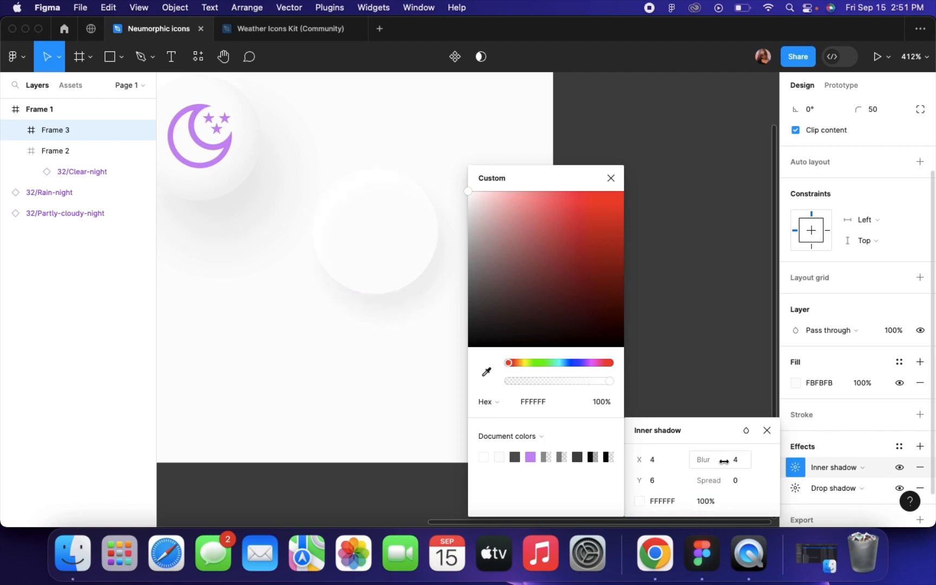
# Increase the white inner shadow's blur, trying 8 and 9 before settling on 12
pyautogui.click(741, 464)
pyautogui.write('8')
pyautogui.press('Return')
pyautogui.click(741, 460)
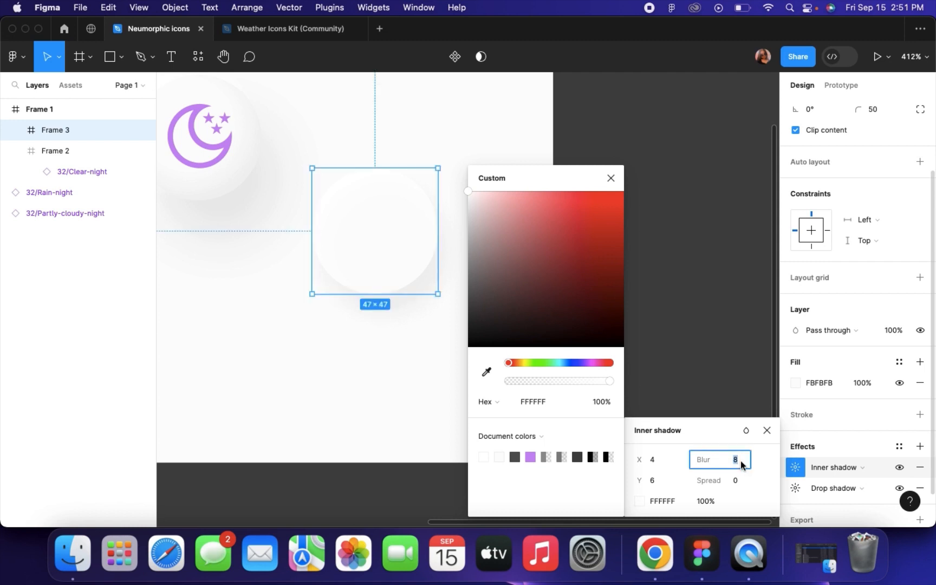
pyautogui.write('9')
pyautogui.press('Return')
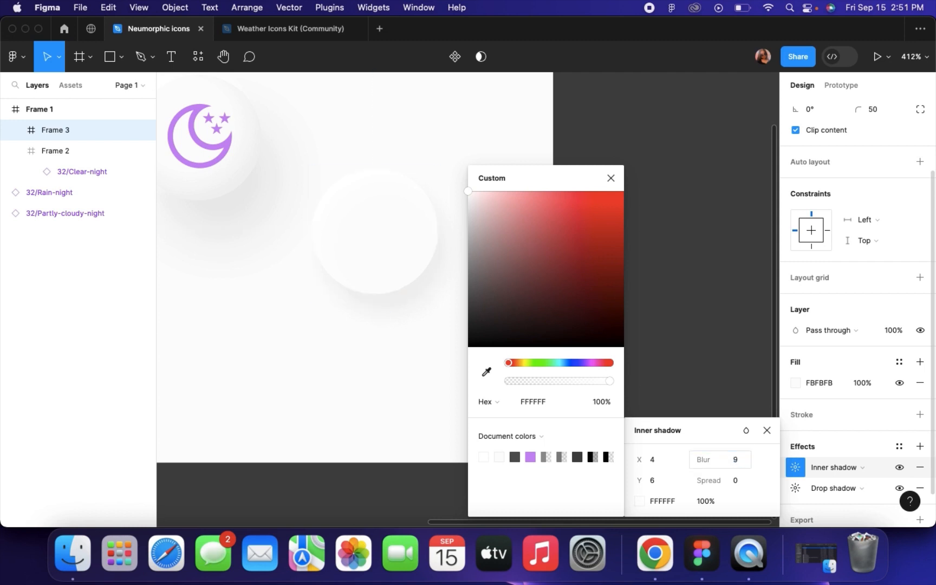
pyautogui.press('Return')
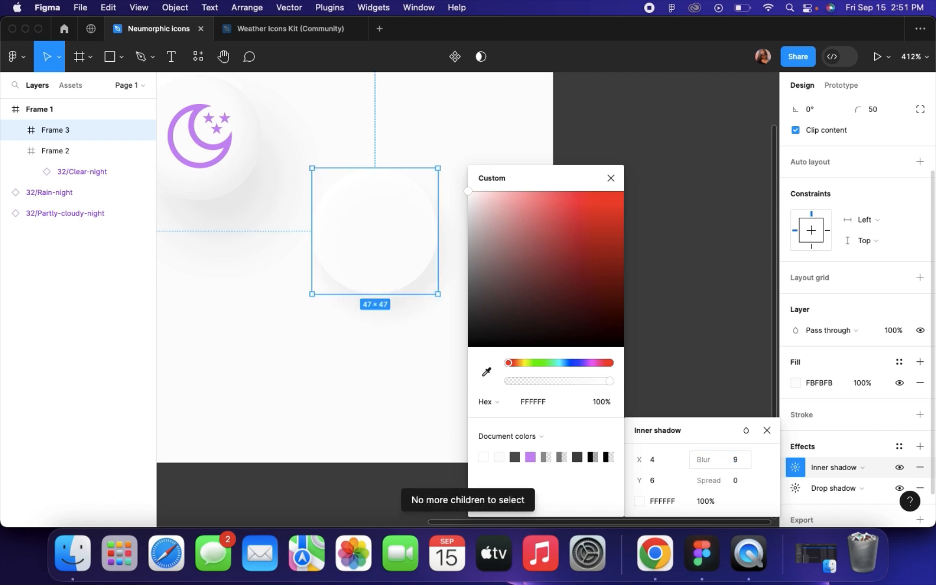
pyautogui.click(743, 462)
pyautogui.write('12')
pyautogui.press('Return')
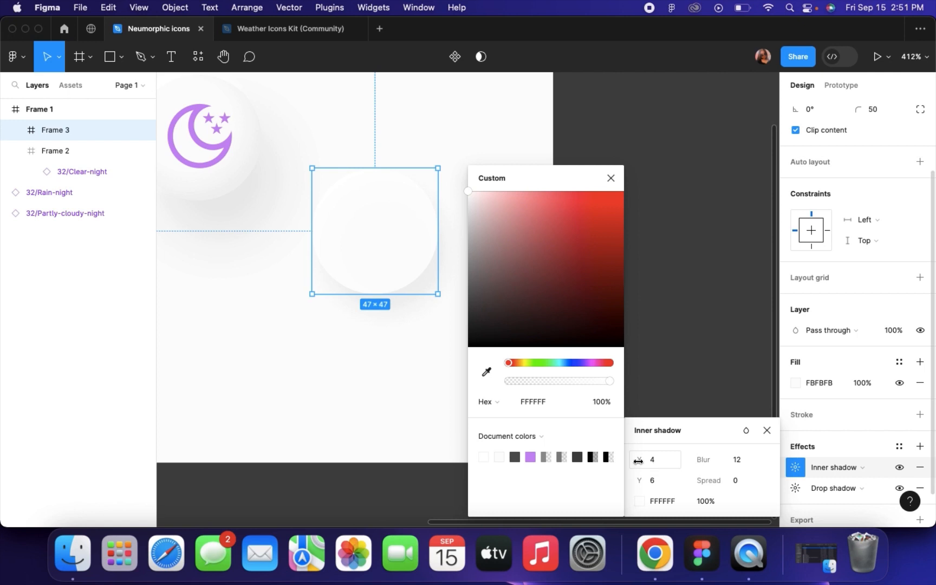
# Shift the white inner shadow's offsets to X -9 and Y -7 and close its settings
pyautogui.moveTo(638, 460); pyautogui.dragTo(615, 476)
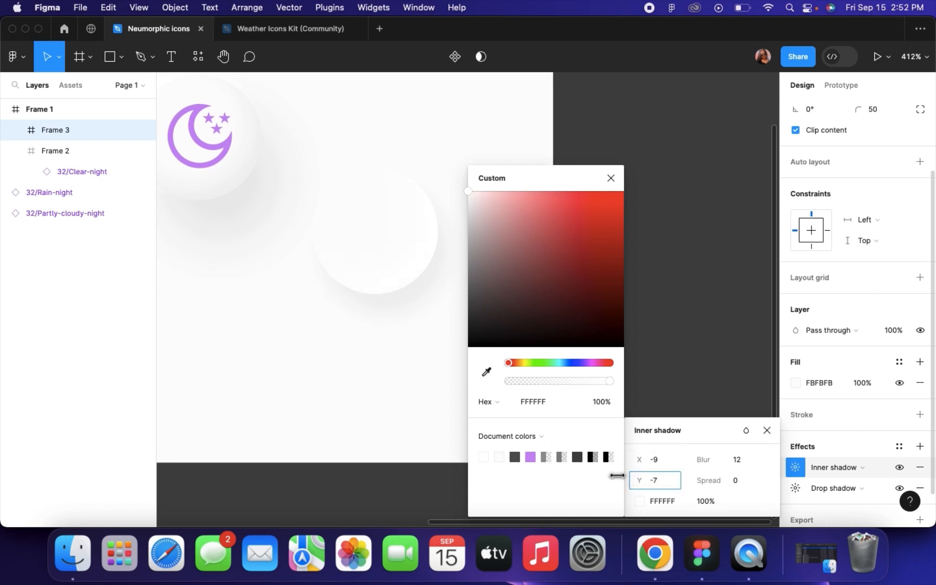
pyautogui.moveTo(617, 476); pyautogui.dragTo(617, 475)
pyautogui.click(671, 372)
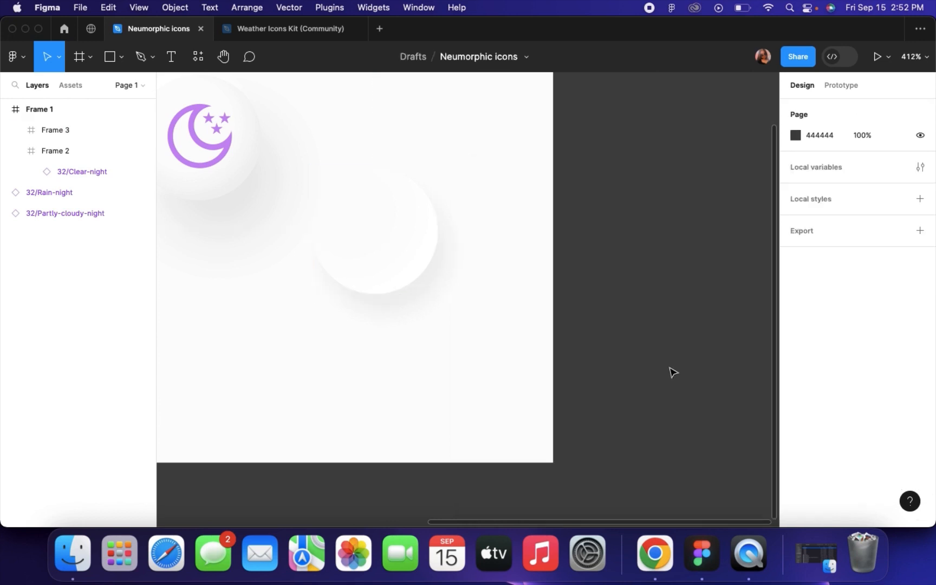
# Add a second inner shadow to the new circle with an X offset of 5
pyautogui.click(376, 209)
pyautogui.scroll(-5, 901, 379)
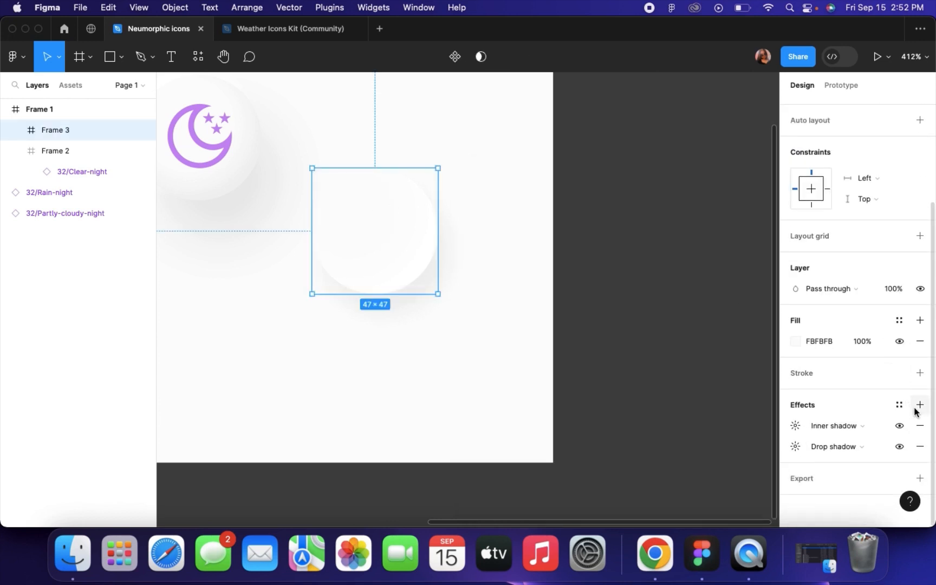
pyautogui.click(919, 405)
pyautogui.click(832, 425)
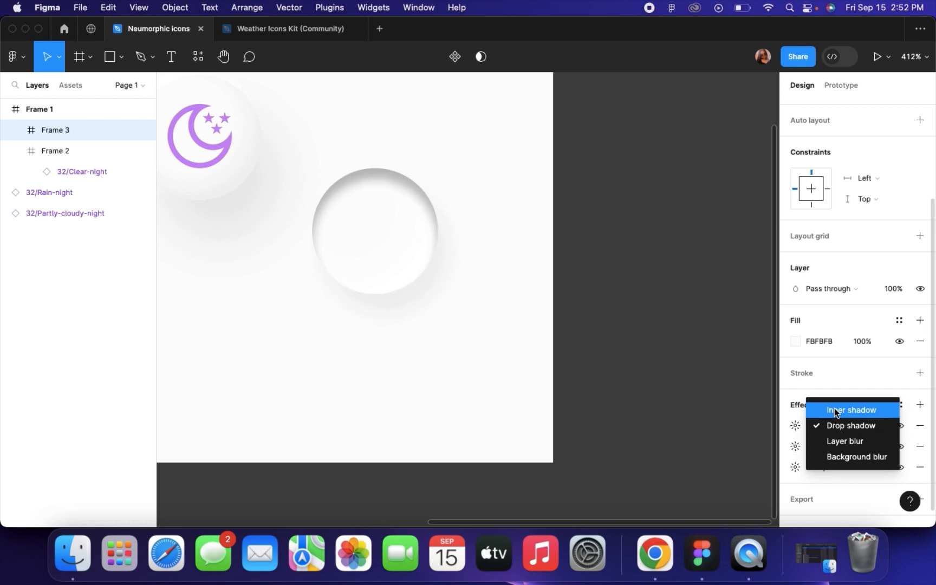
pyautogui.click(834, 410)
pyautogui.click(800, 426)
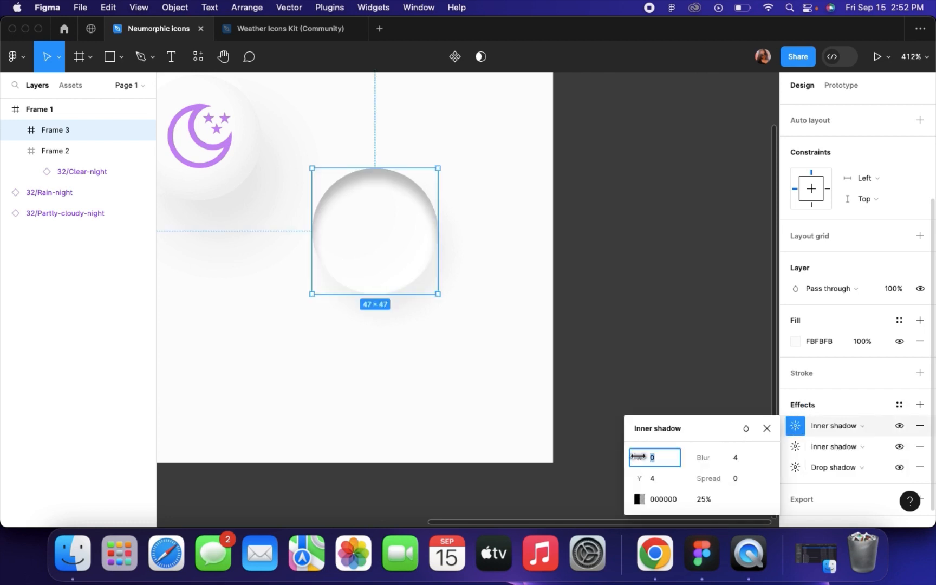
pyautogui.moveTo(638, 456); pyautogui.dragTo(644, 457)
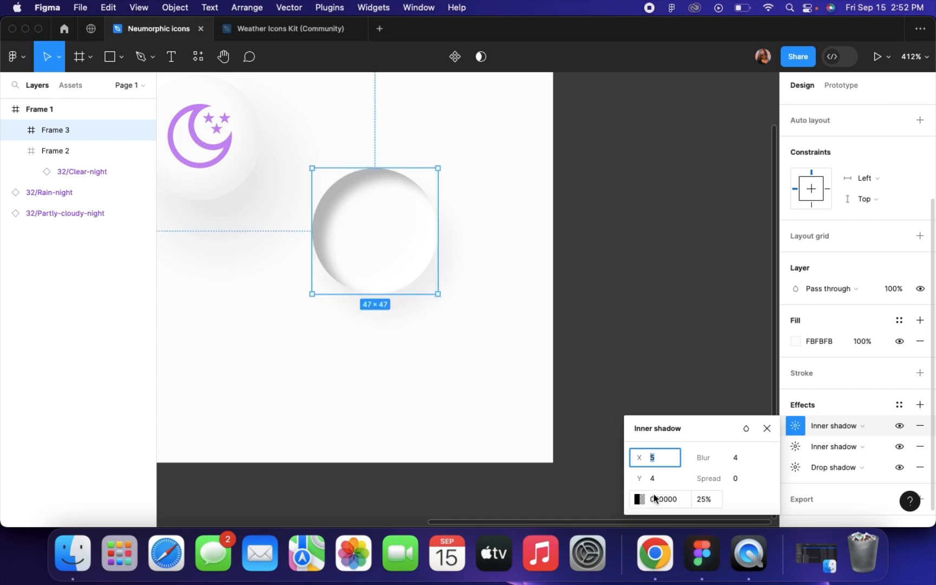
# Soften the black inner shadow to 8% opacity with a blur of 6 and close its settings
pyautogui.click(697, 499)
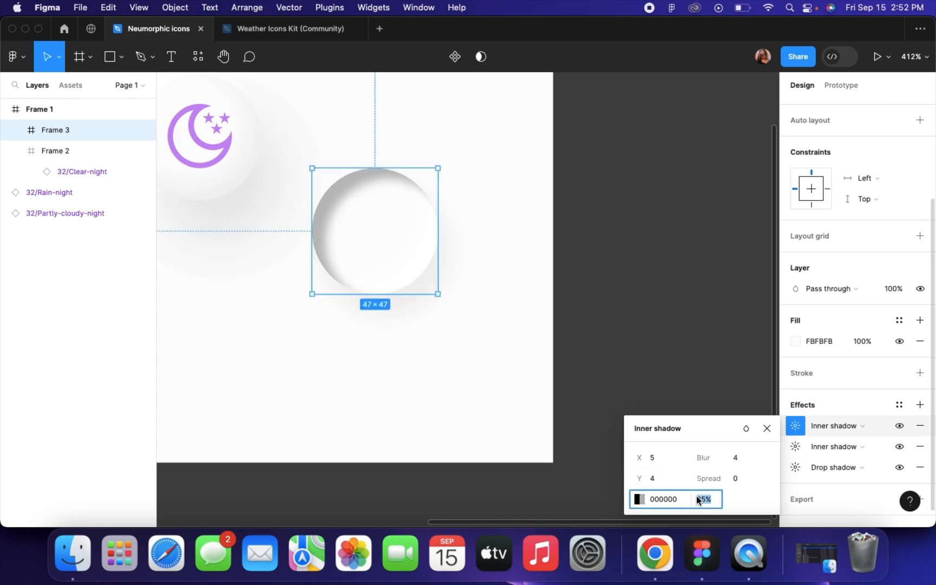
pyautogui.write('8')
pyautogui.press('Return')
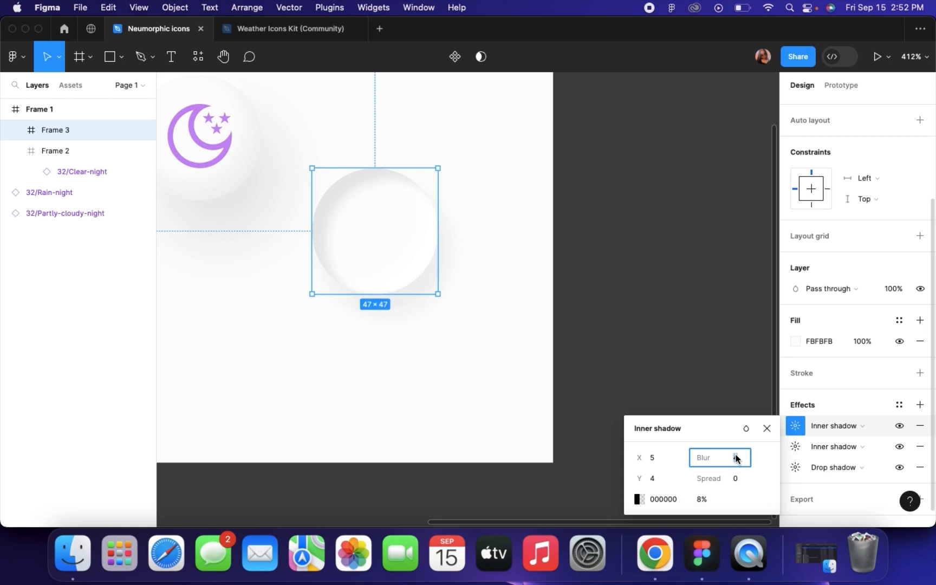
pyautogui.press('Return')
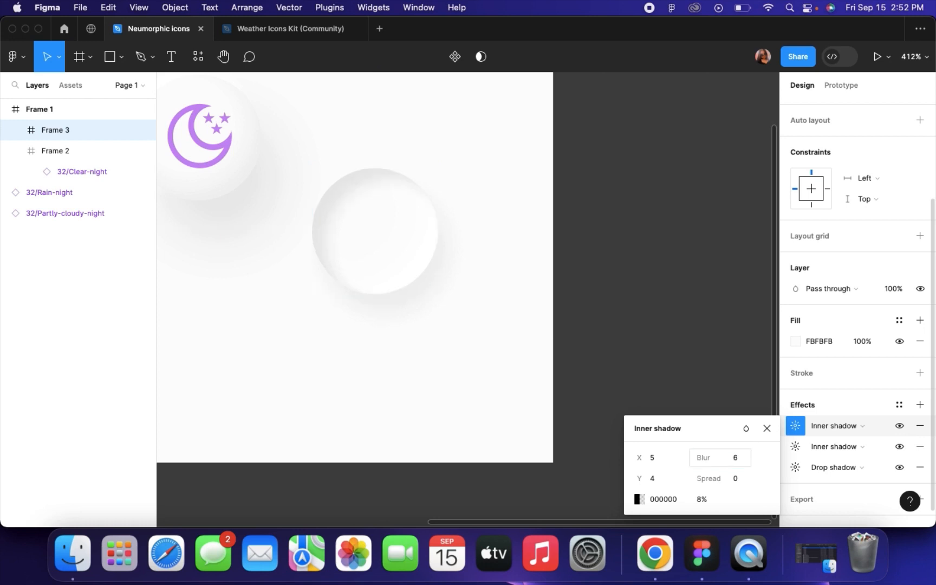
pyautogui.scroll(-3, 654, 196)
pyautogui.click(617, 212)
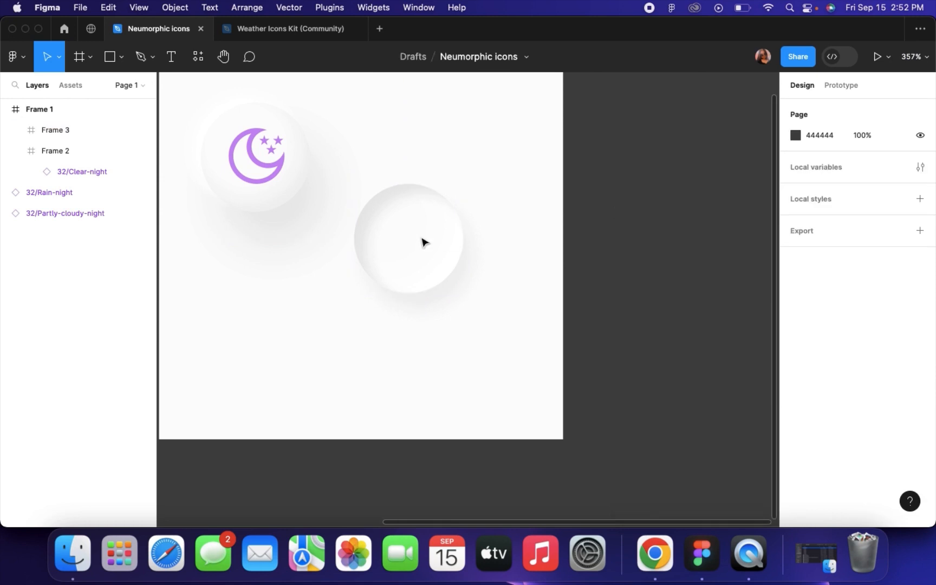
# Move the pressed-in circle up level with the Clear-night button, to X 87, Y 22
pyautogui.moveTo(422, 246); pyautogui.dragTo(424, 187)
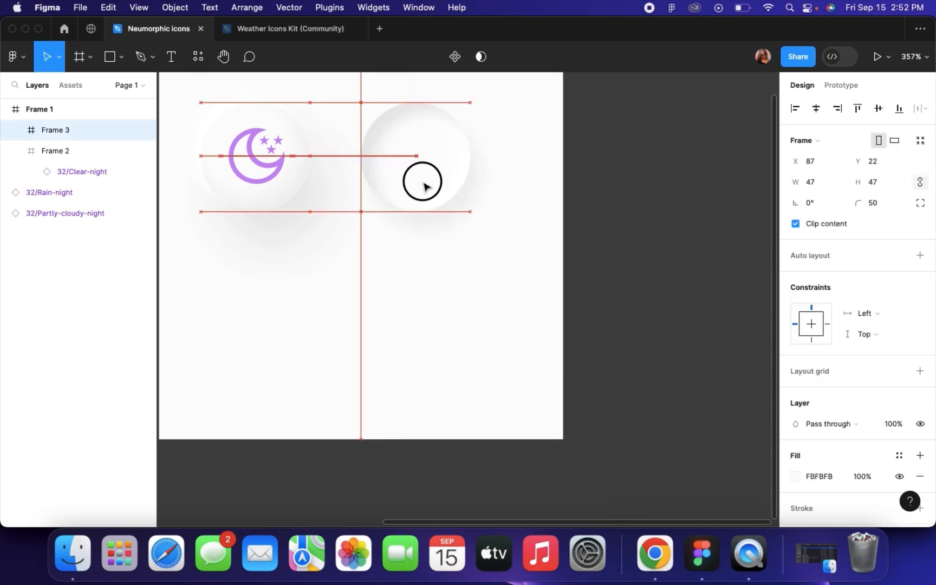
pyautogui.scroll(3, 412, 112)
pyautogui.scroll(3, 442, 257)
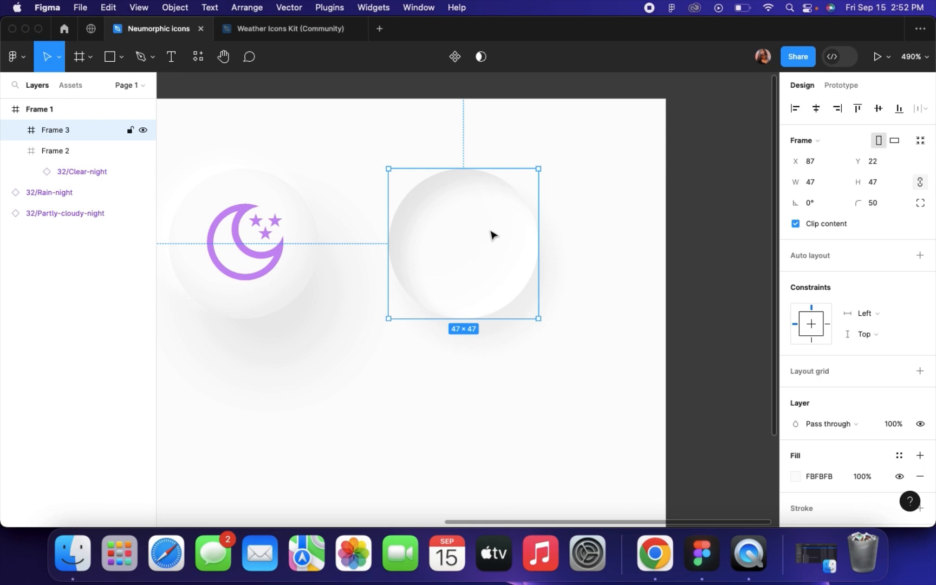
pyautogui.scroll(-5, 487, 232)
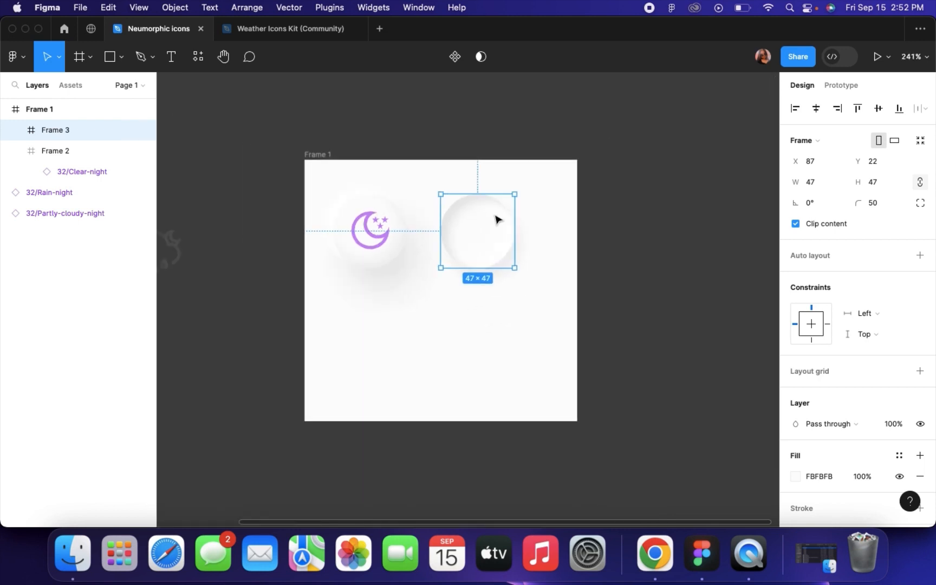
# Place the 32/Partly-cloudy-night icon inside the pressed-in circle at X 8, Y 7
pyautogui.hscroll(-3, 469, 231)
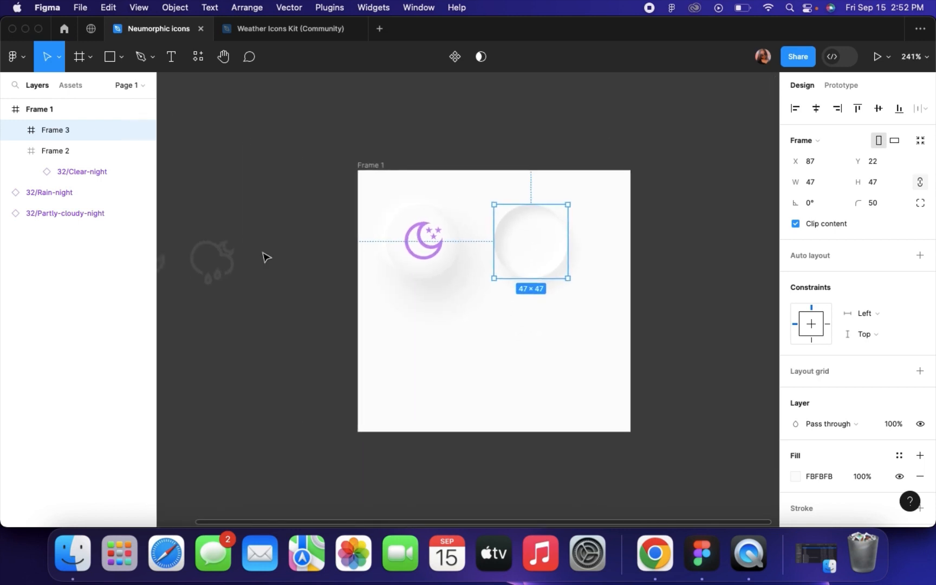
pyautogui.hscroll(-3, 263, 258)
pyautogui.click(191, 265)
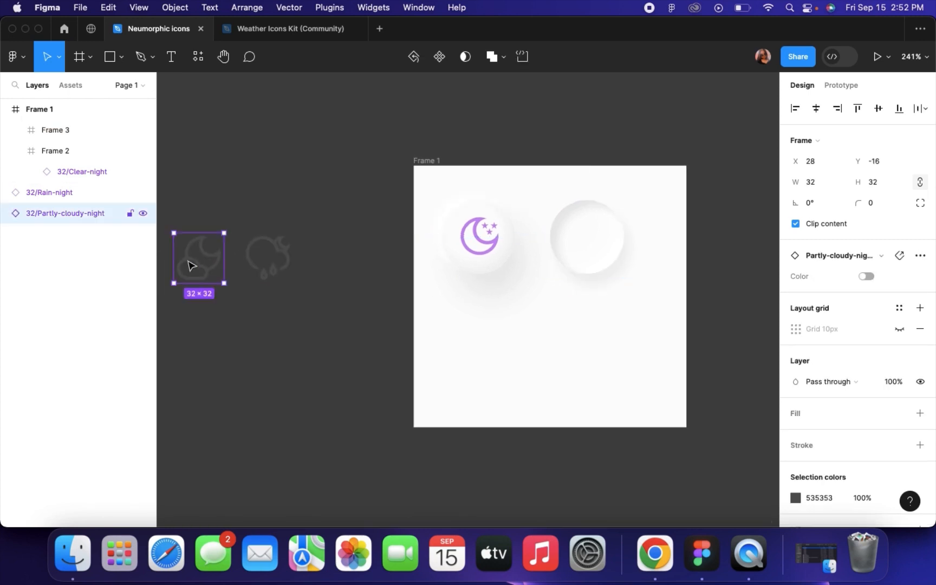
pyautogui.moveTo(188, 264); pyautogui.dragTo(579, 245)
pyautogui.scroll(5, 580, 244)
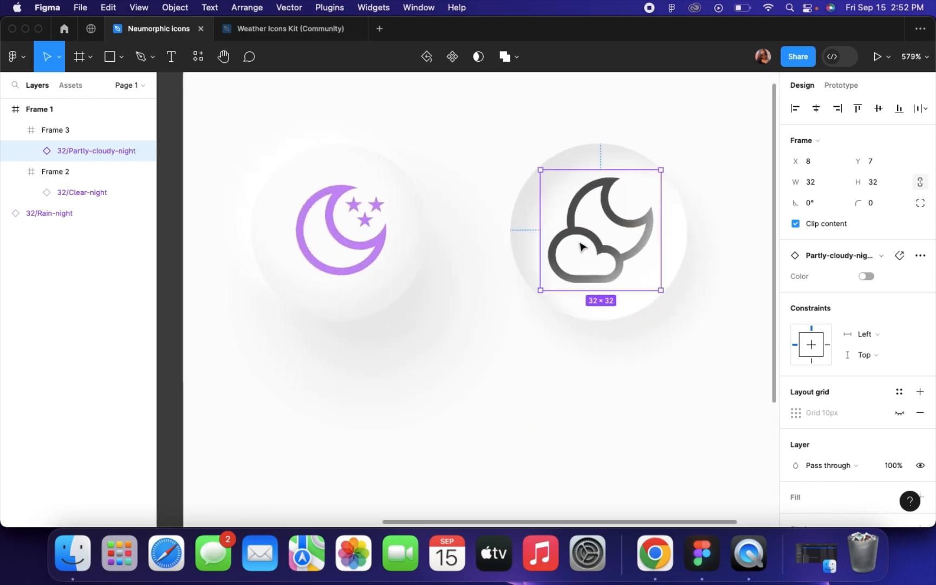
pyautogui.scroll(2, 579, 246)
pyautogui.scroll(-4, 518, 278)
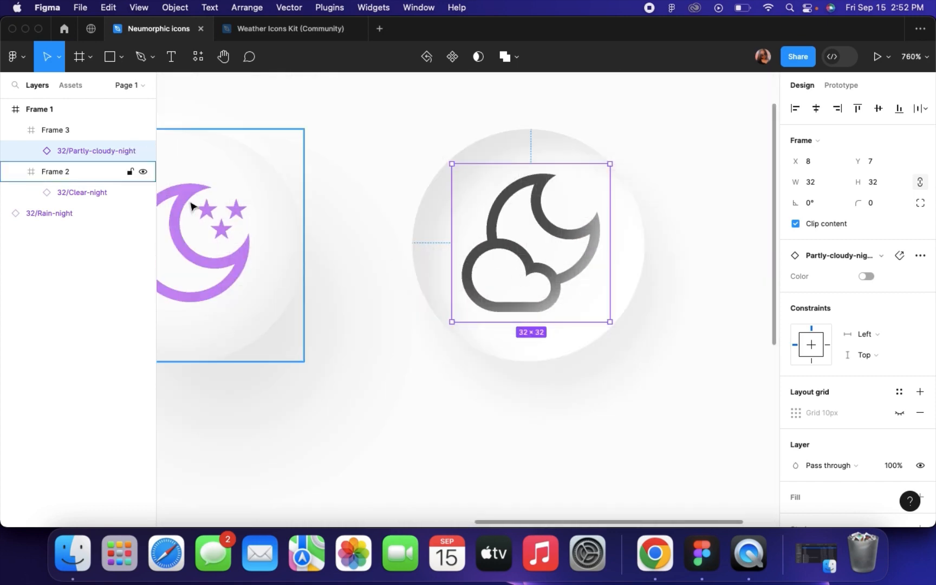
pyautogui.scroll(3, 500, 278)
pyautogui.doubleClick(540, 277)
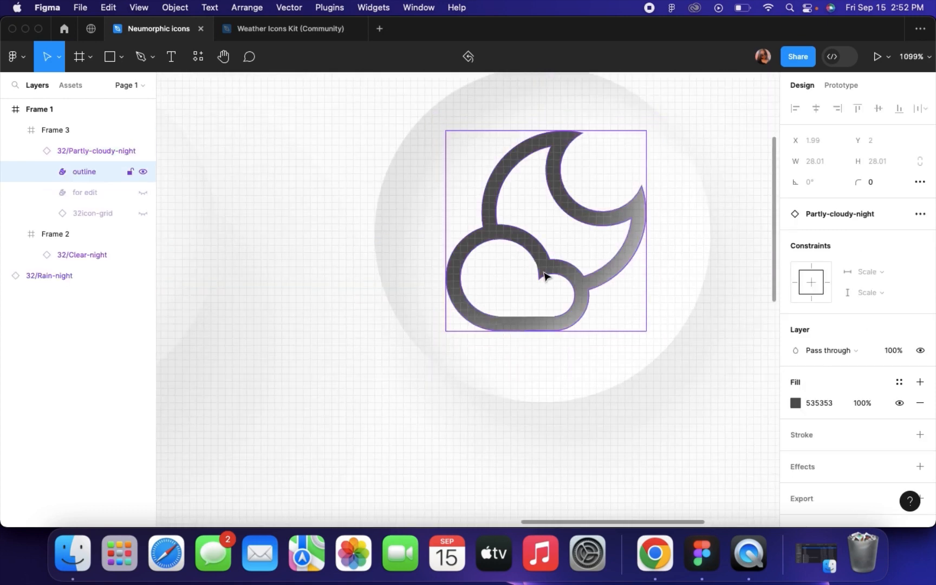
pyautogui.click(795, 402)
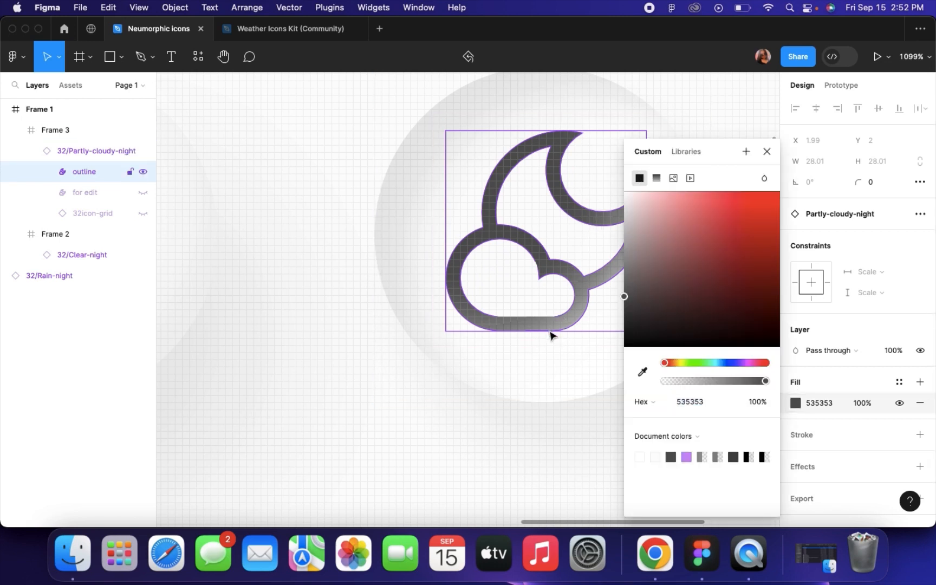
pyautogui.scroll(-6, 551, 332)
pyautogui.click(520, 398)
pyautogui.scroll(-2, 520, 399)
pyautogui.click(546, 339)
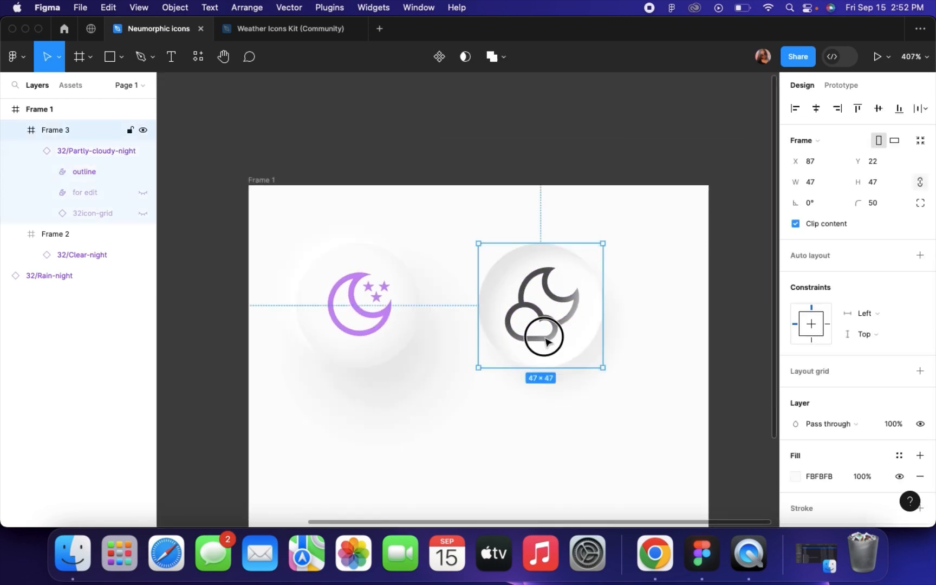
# Try the Partly-cloudy-night icon's Color option, then switch it back off
pyautogui.doubleClick(543, 334)
pyautogui.scroll(-5, 831, 368)
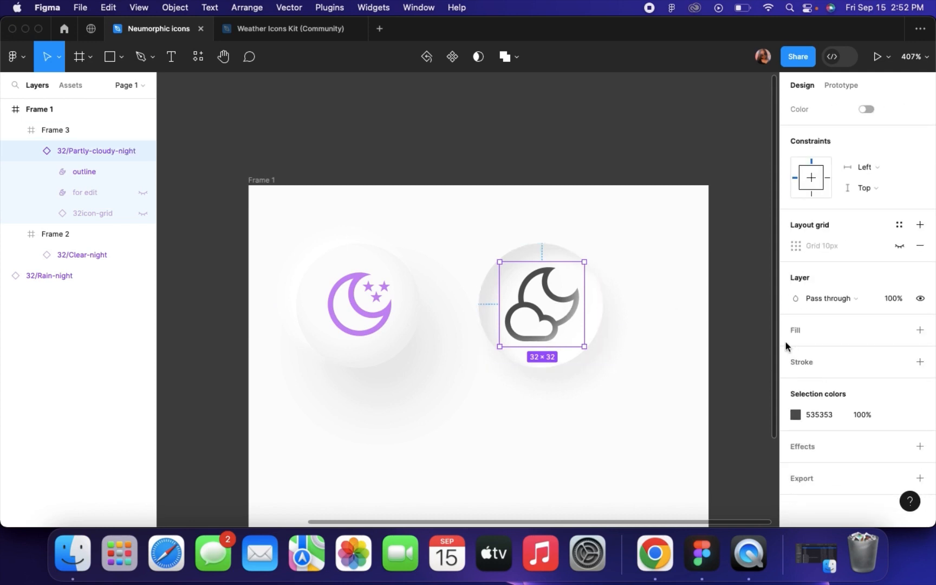
pyautogui.scroll(5, 785, 341)
pyautogui.click(866, 253)
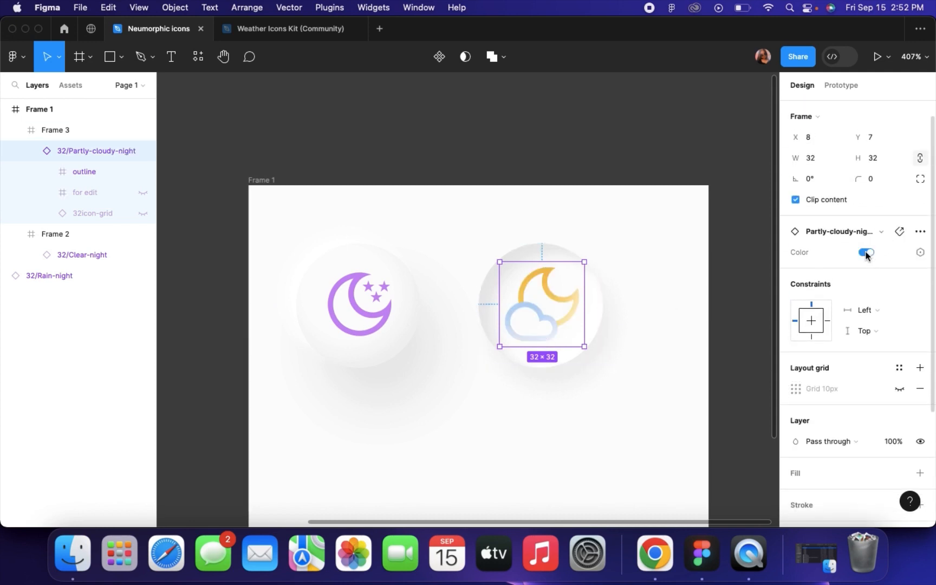
pyautogui.click(865, 252)
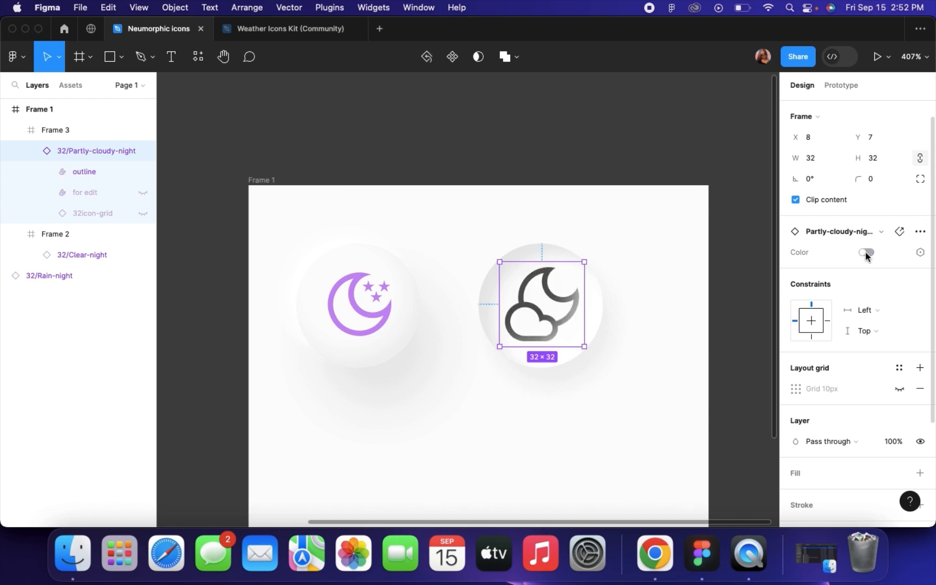
# Recolor the Partly-cloudy-night icon light blue, hex 7CC8FF
pyautogui.scroll(-5, 828, 349)
pyautogui.click(795, 414)
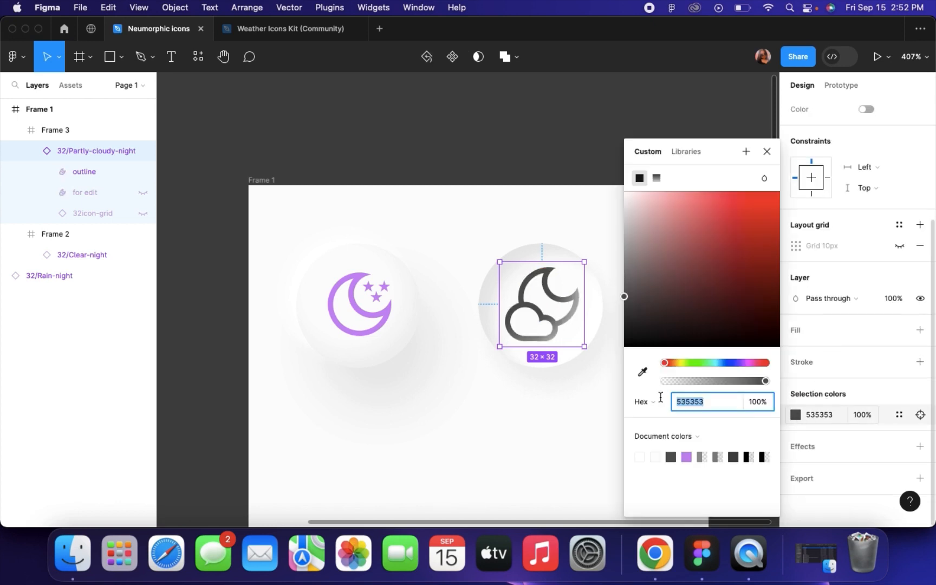
pyautogui.click(639, 373)
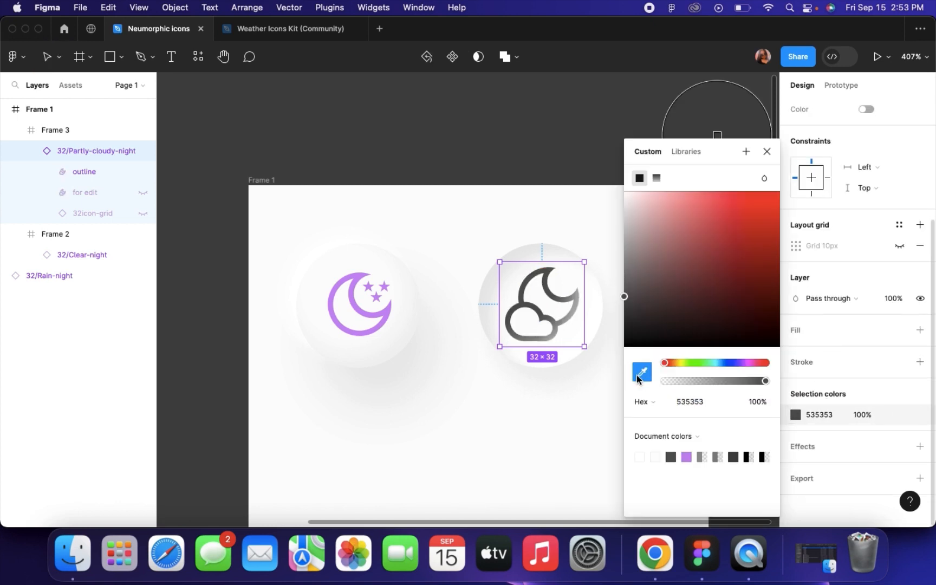
pyautogui.click(718, 364)
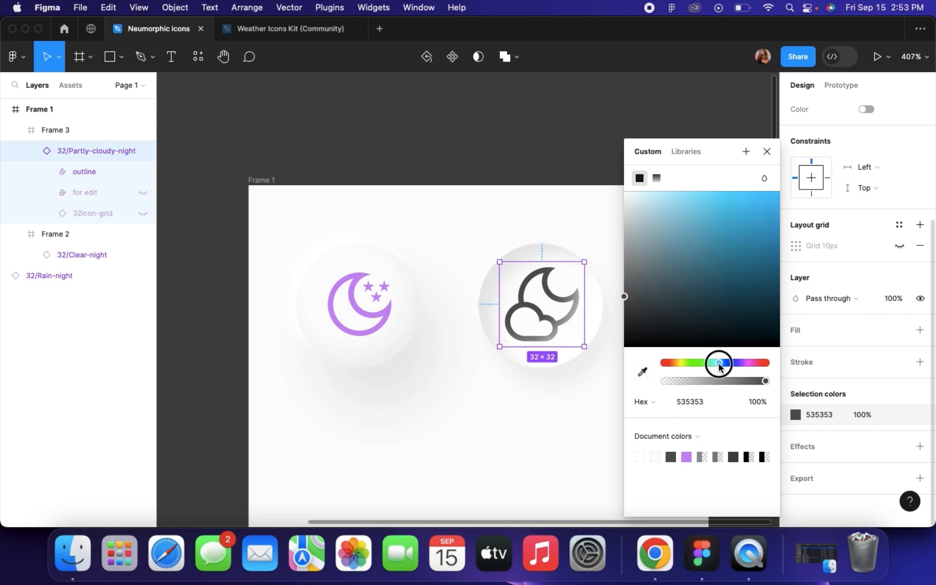
pyautogui.moveTo(719, 365); pyautogui.dragTo(722, 365)
pyautogui.click(704, 194)
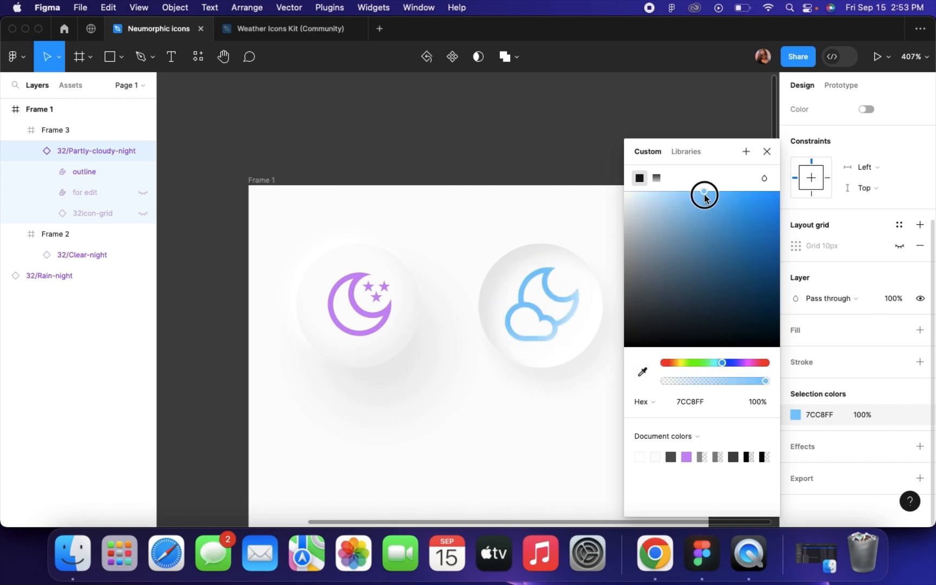
pyautogui.click(554, 150)
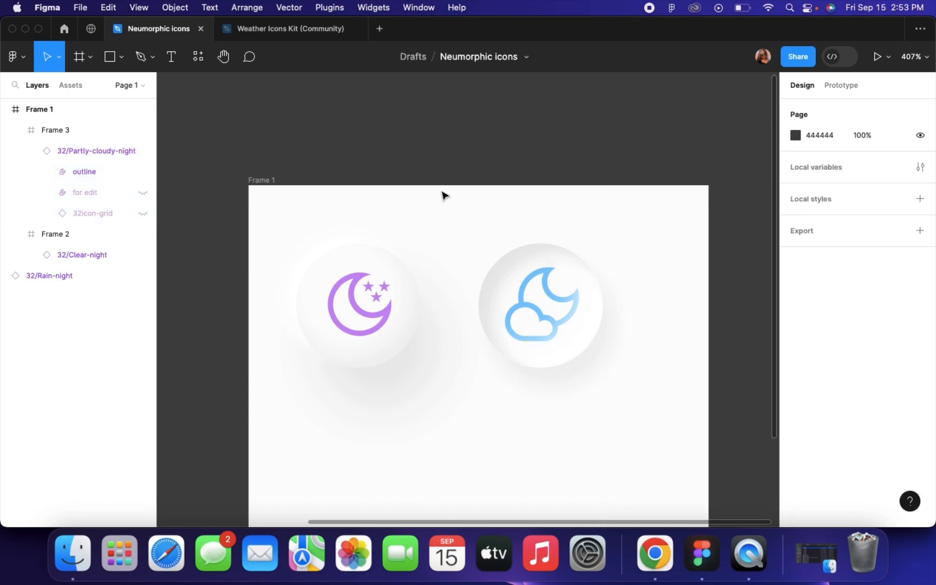
# Recolor the Clear-night icon golden yellow, hex F4BE31
pyautogui.click(354, 290)
pyautogui.scroll(-5, 873, 319)
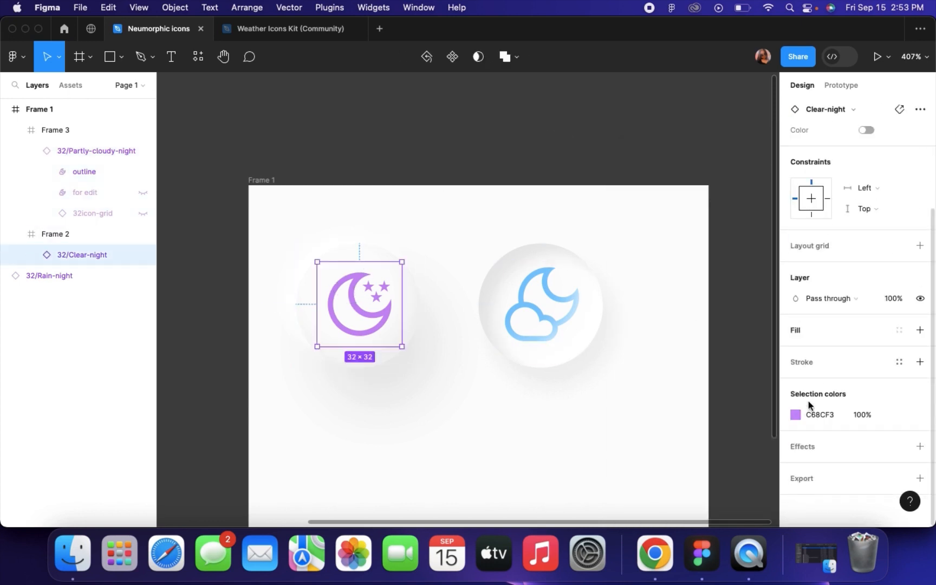
pyautogui.click(795, 412)
pyautogui.moveTo(670, 361)
pyautogui.mouseDown()
pyautogui.moveTo(678, 366)
pyautogui.moveTo(673, 360)
pyautogui.mouseUp()
pyautogui.click(745, 217)
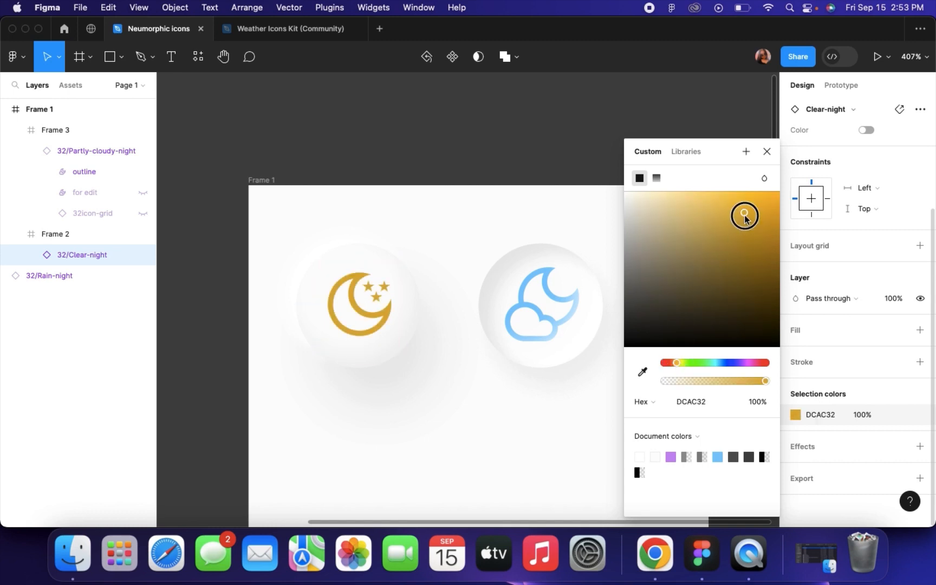
pyautogui.moveTo(745, 217); pyautogui.dragTo(749, 197)
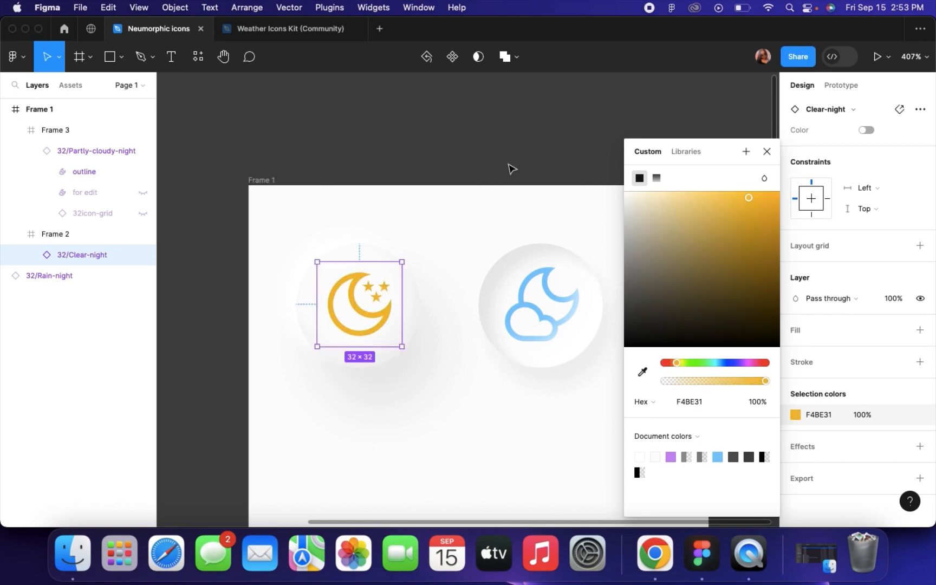
pyautogui.click(512, 169)
# Move the raised Clear-night button horizontally closer to the pressed-in circle, keeping both level
pyautogui.scroll(-3, 507, 168)
pyautogui.scroll(3, 424, 265)
pyautogui.click(399, 268)
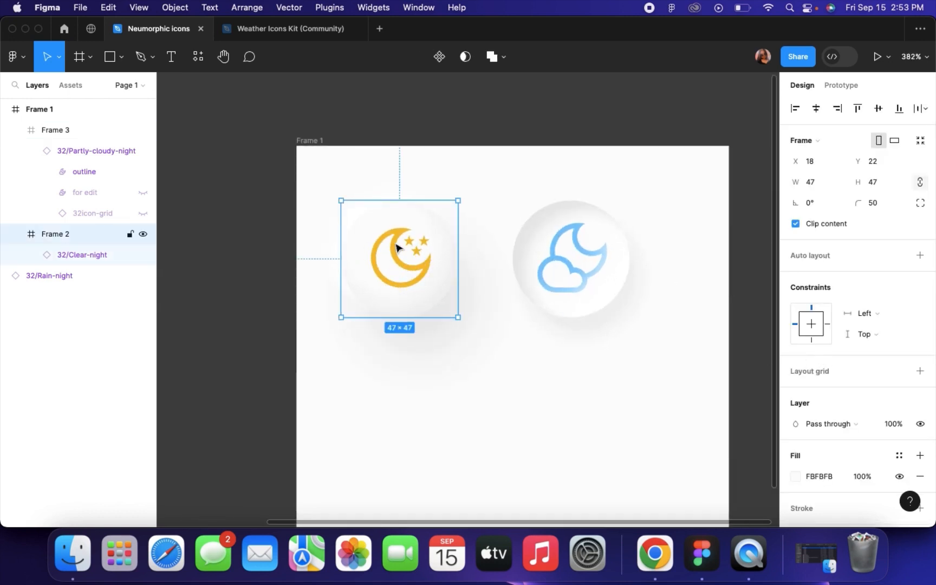
pyautogui.moveTo(397, 247); pyautogui.dragTo(421, 249)
# Reduce the opacity of the pressed-in circle's black inner shadow to 5%
pyautogui.click(546, 261)
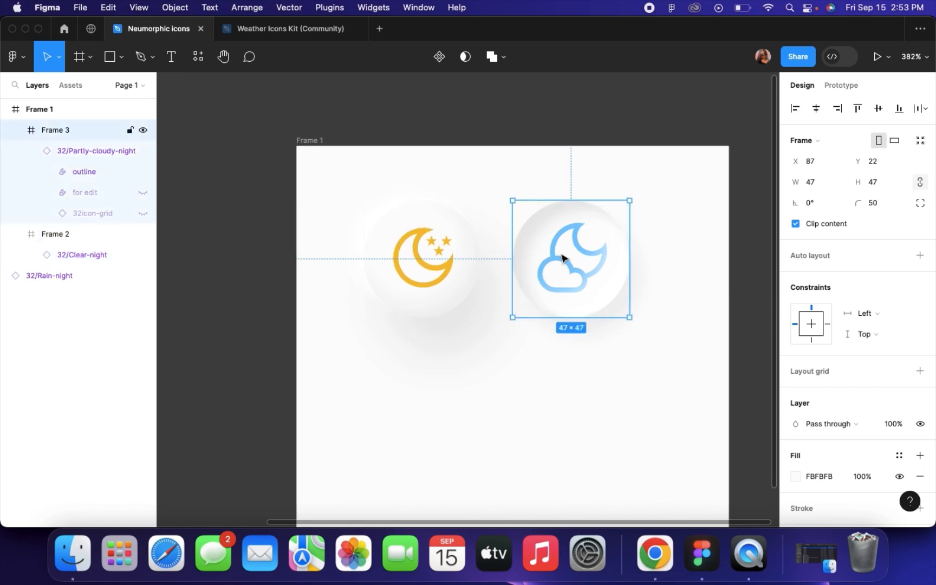
pyautogui.scroll(-5, 802, 323)
pyautogui.click(795, 404)
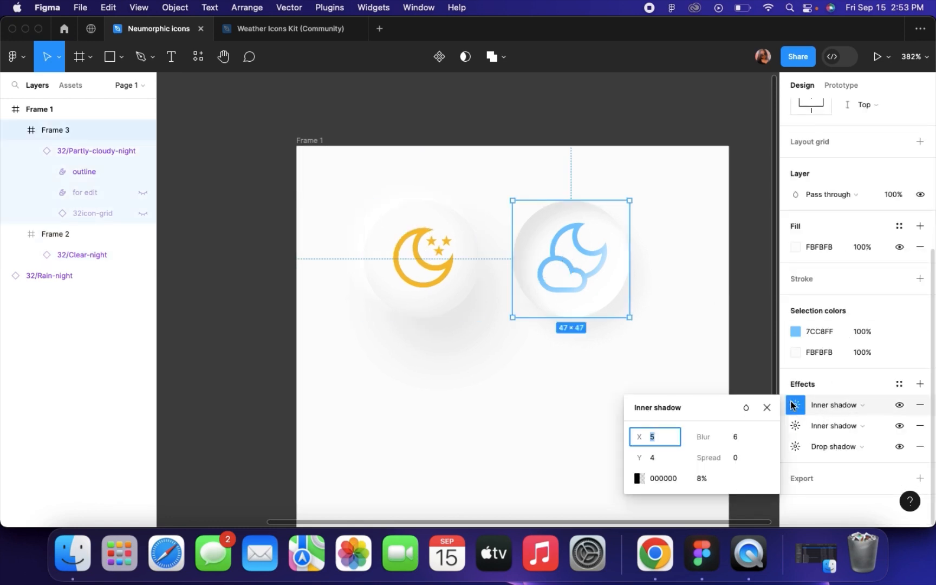
pyautogui.click(698, 482)
pyautogui.write('5')
pyautogui.press('Return')
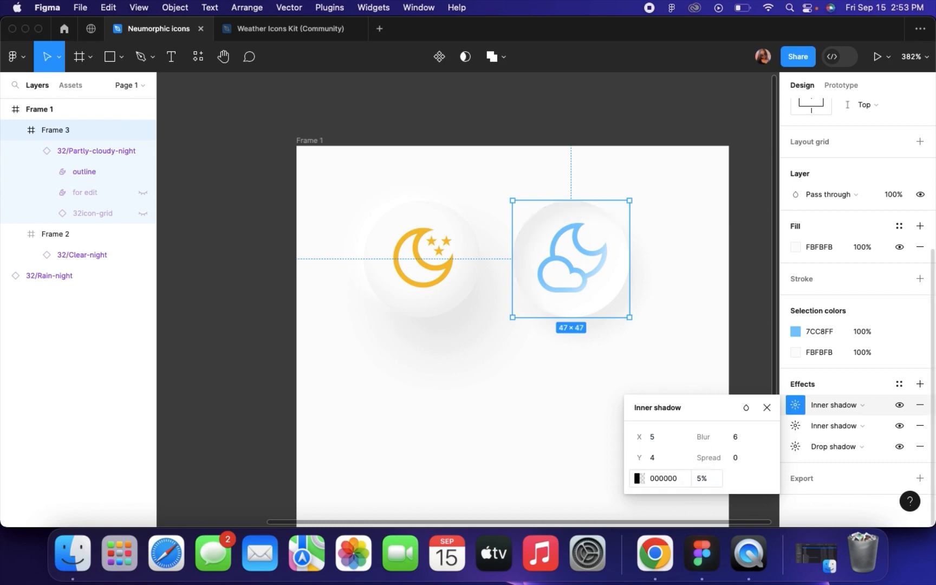
pyautogui.click(742, 338)
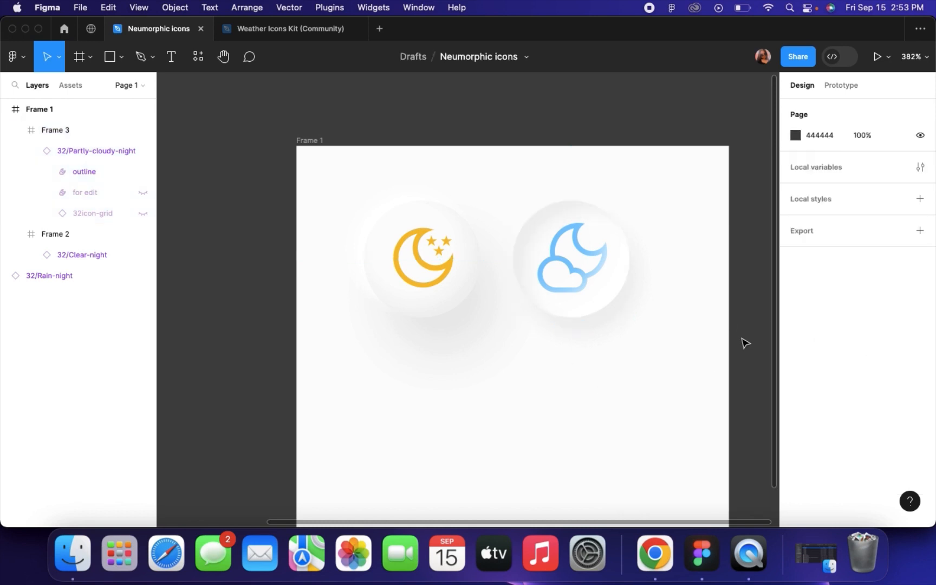
# Change the color of the pressed-in circle's black inner shadow to dark gray 1C1C1C
pyautogui.click(589, 253)
pyautogui.scroll(-5, 866, 379)
pyautogui.click(795, 404)
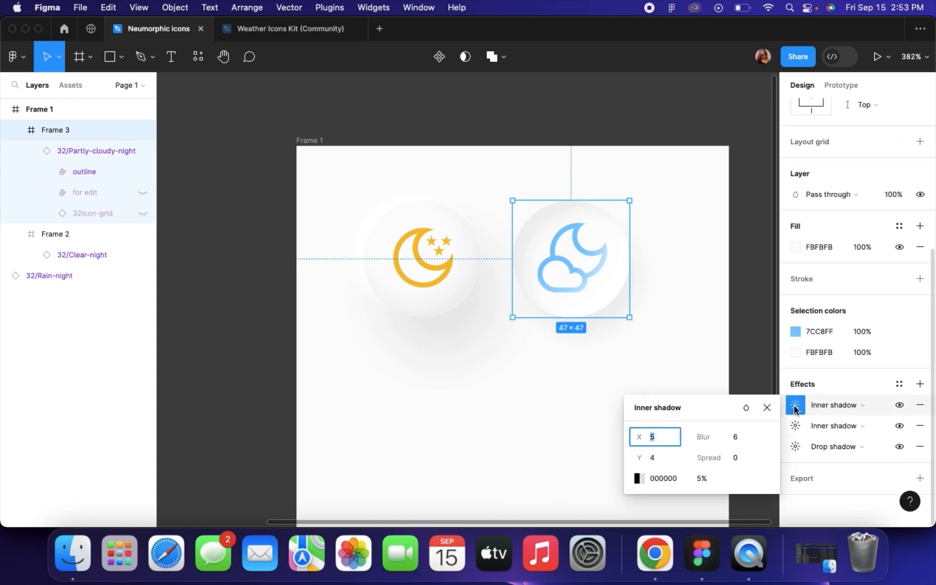
pyautogui.click(639, 478)
pyautogui.hscroll(5, 369, 379)
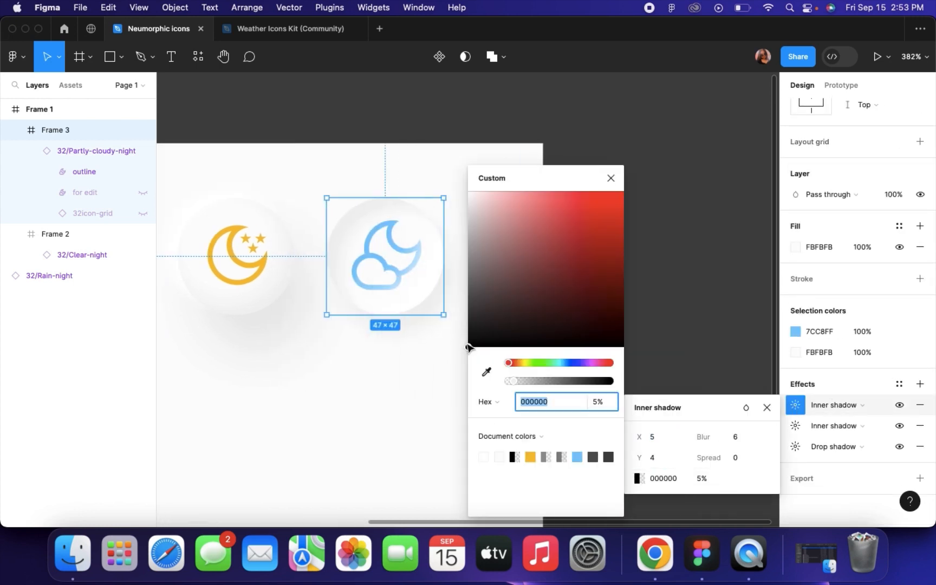
pyautogui.moveTo(468, 348)
pyautogui.mouseDown()
pyautogui.moveTo(464, 323)
pyautogui.moveTo(464, 337)
pyautogui.mouseUp()
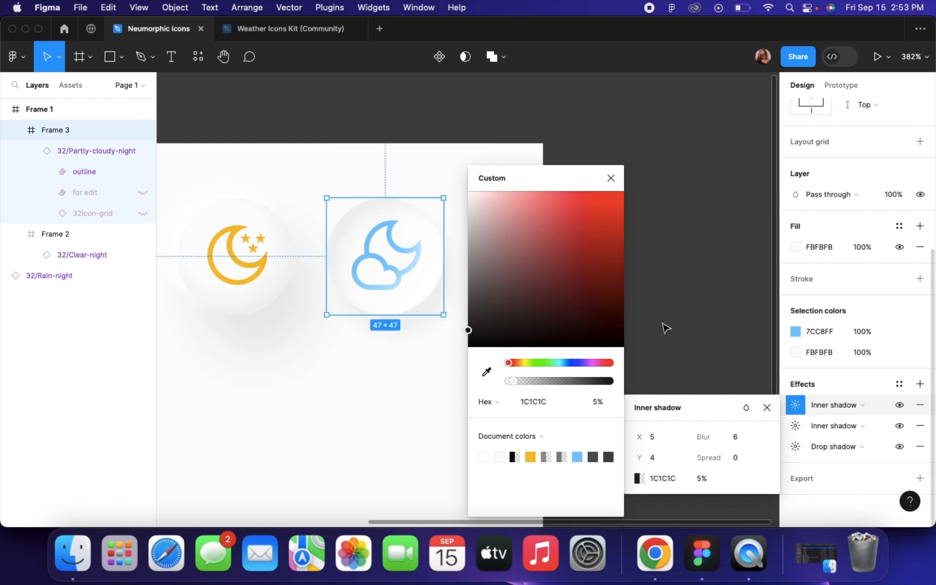
pyautogui.click(670, 330)
# Darken the Clear-night button's inner shadow color to 828282
pyautogui.scroll(-3, 671, 329)
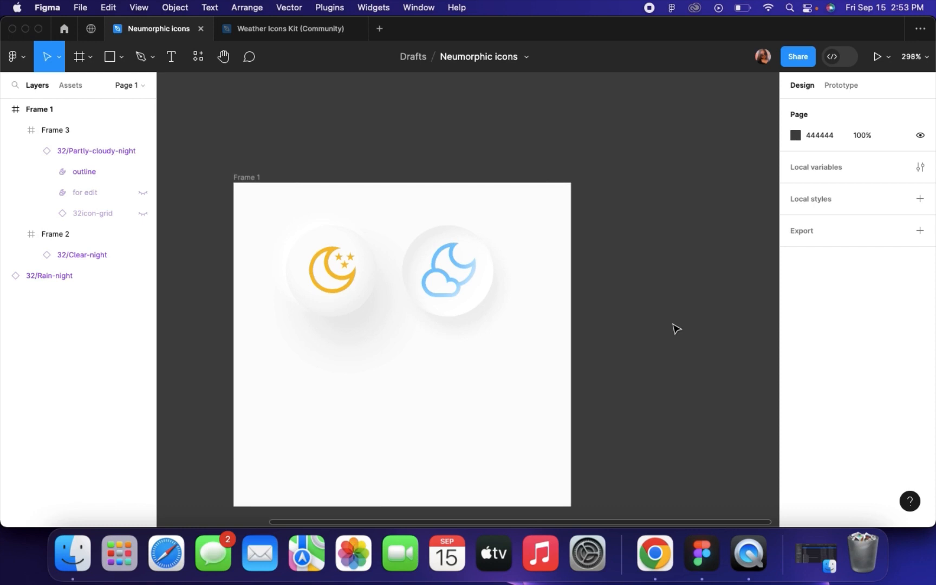
pyautogui.click(330, 318)
pyautogui.scroll(-5, 849, 368)
pyautogui.click(790, 409)
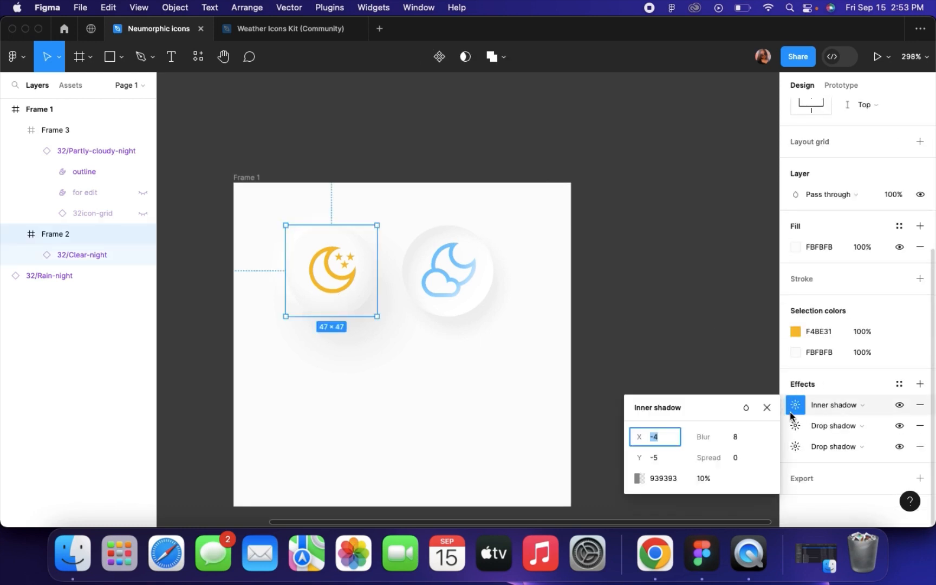
pyautogui.click(639, 479)
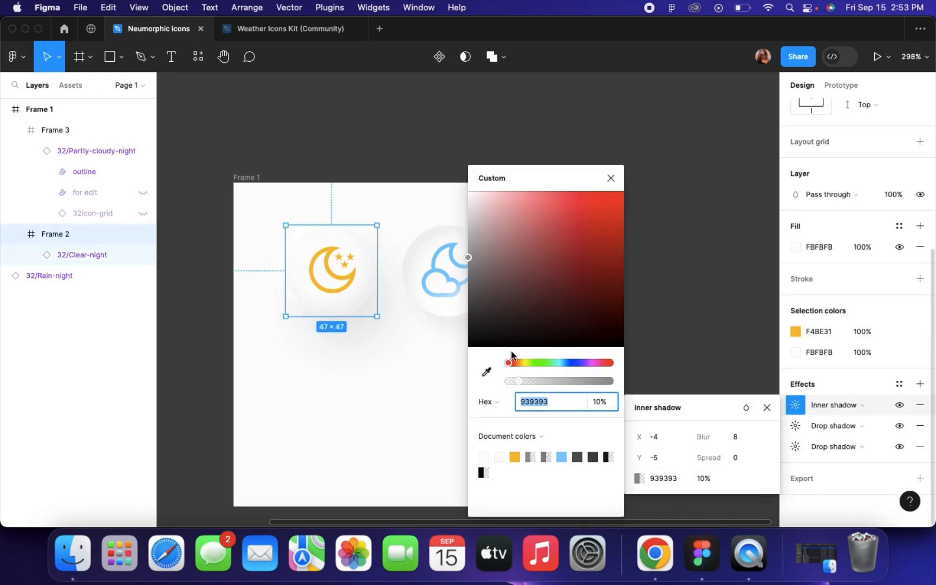
pyautogui.press('i')
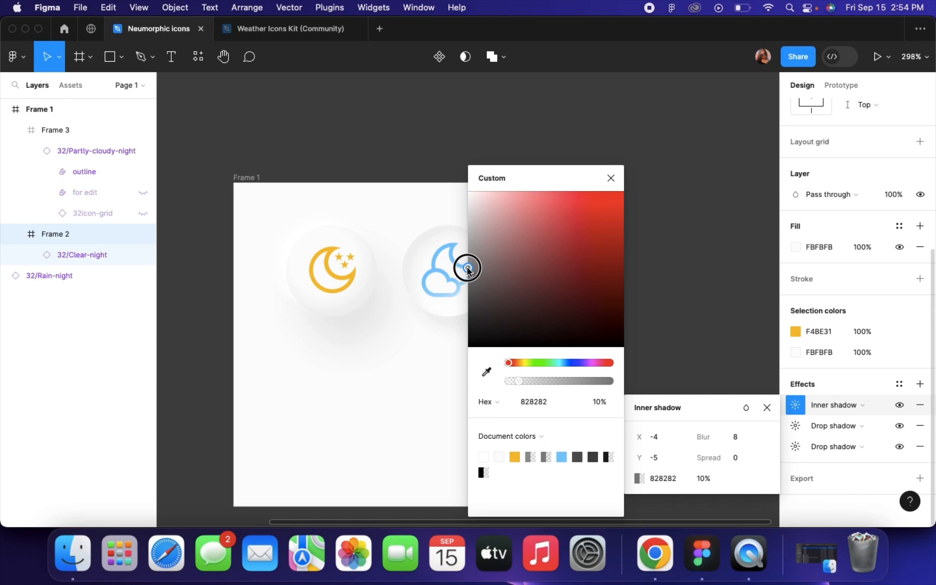
pyautogui.click(467, 267)
pyautogui.click(400, 139)
# Try adjusting the X and Y offsets of the pressed-in circle's 1C1C1C inner shadow
pyautogui.scroll(-3, 401, 139)
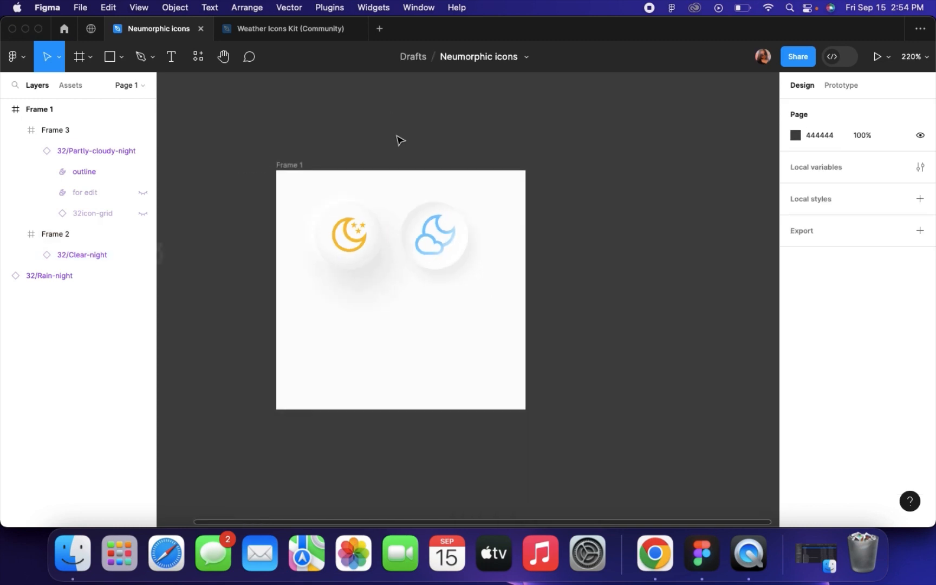
pyautogui.scroll(3, 290, 199)
pyautogui.click(493, 274)
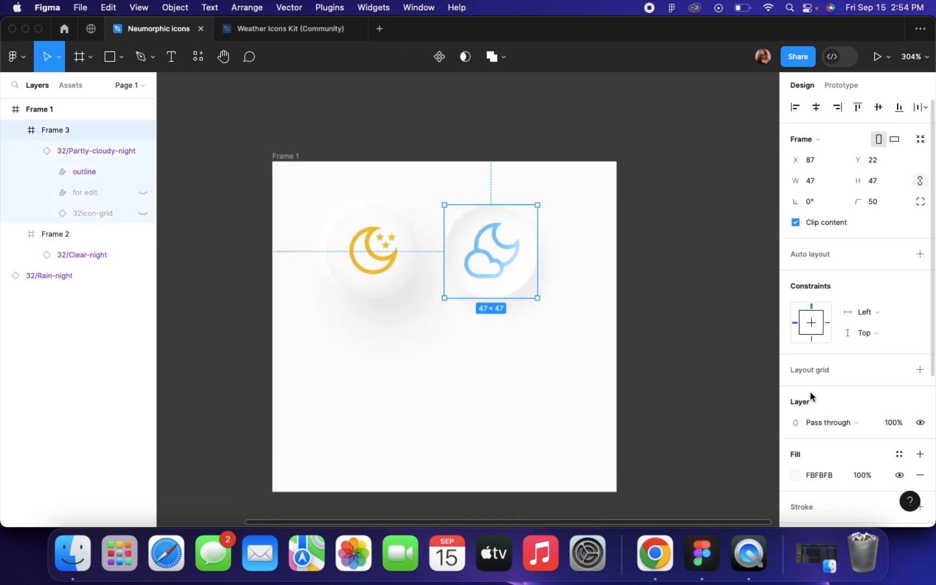
pyautogui.scroll(-5, 807, 388)
pyautogui.click(795, 405)
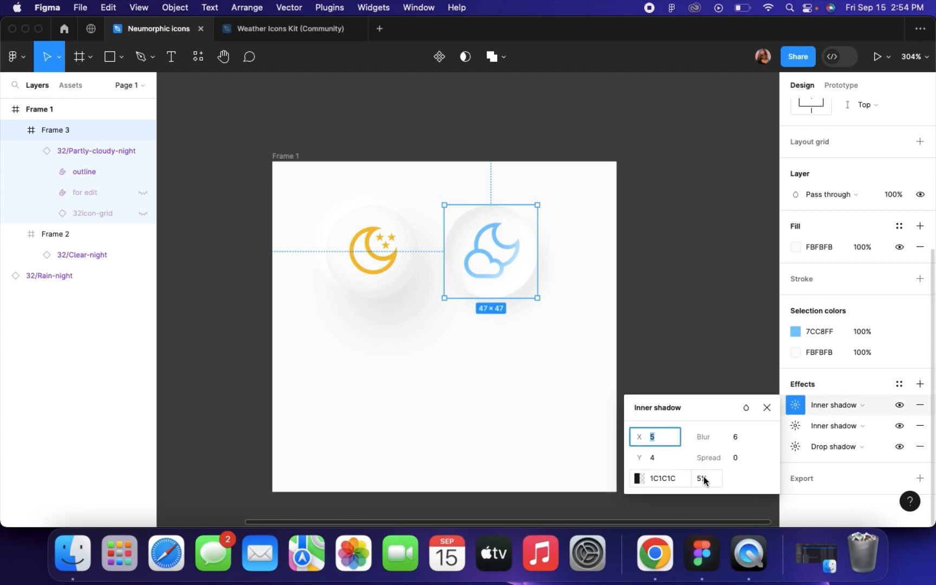
pyautogui.moveTo(639, 455); pyautogui.dragTo(637, 437)
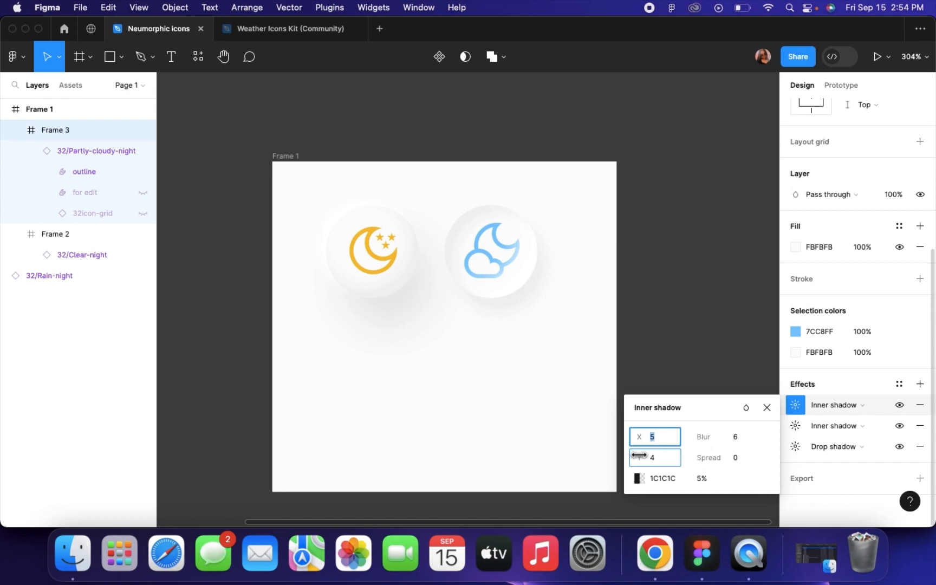
pyautogui.click(698, 328)
# Add another drop shadow to the pressed-in circle and offset it to X -4, Y -3
pyautogui.scroll(-5, 697, 328)
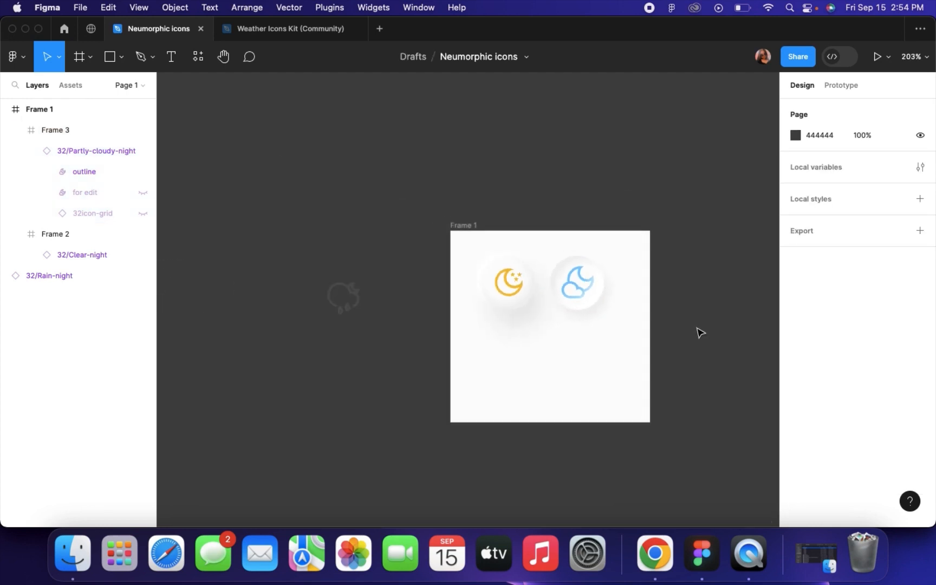
pyautogui.scroll(-4, 699, 331)
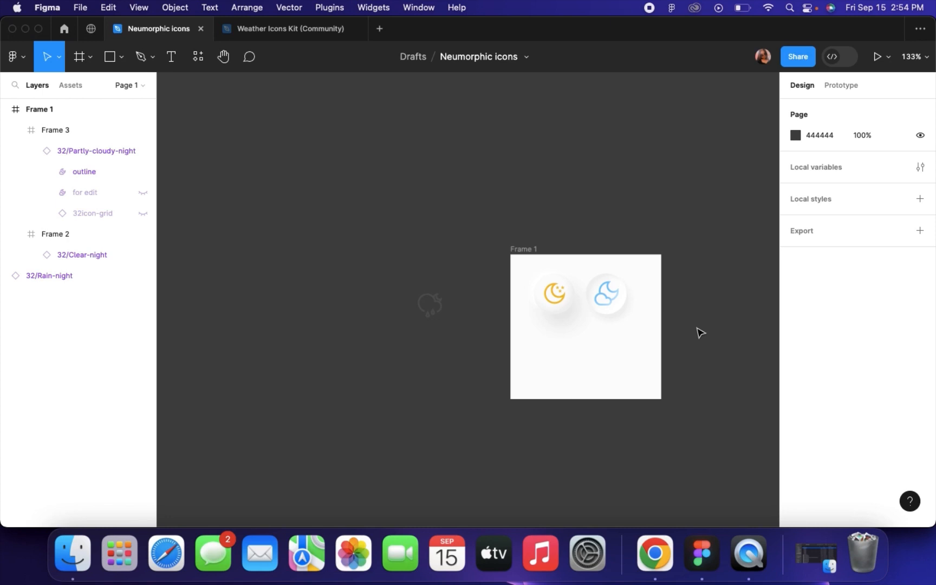
pyautogui.scroll(2, 626, 310)
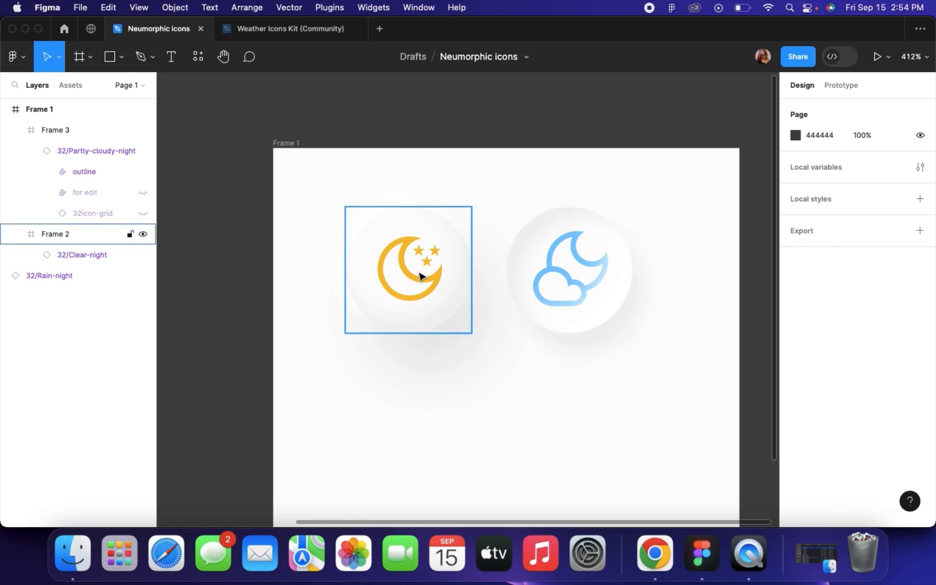
pyautogui.click(582, 253)
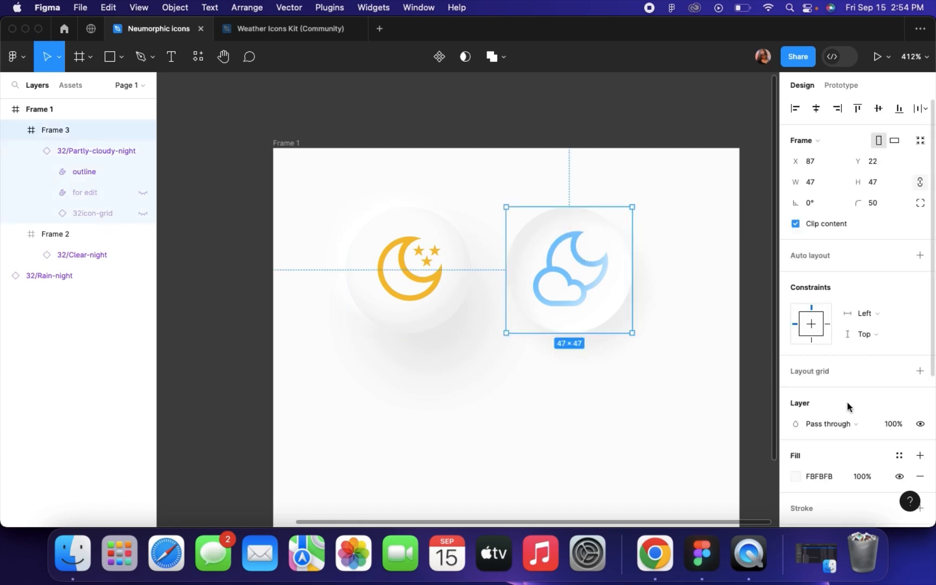
pyautogui.scroll(-5, 846, 405)
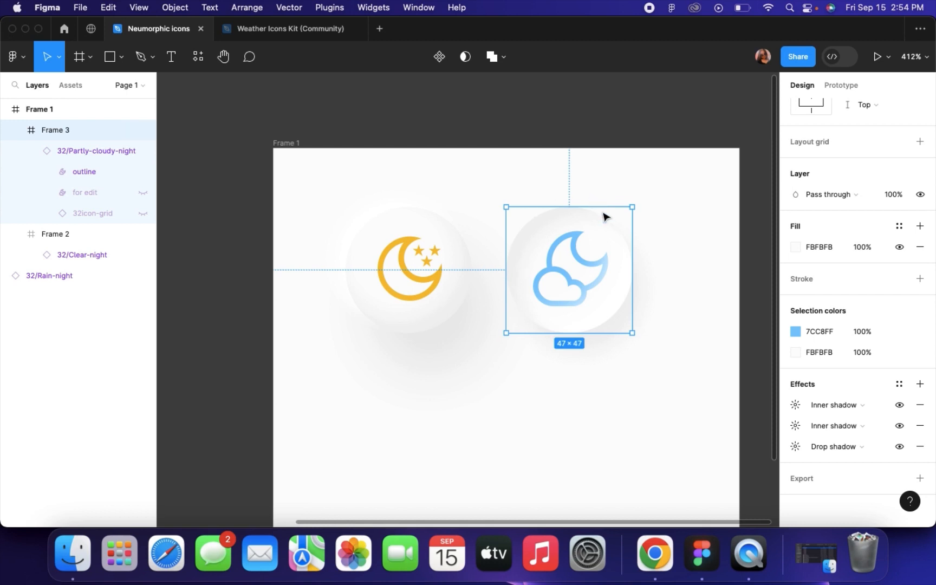
pyautogui.click(919, 385)
pyautogui.click(841, 405)
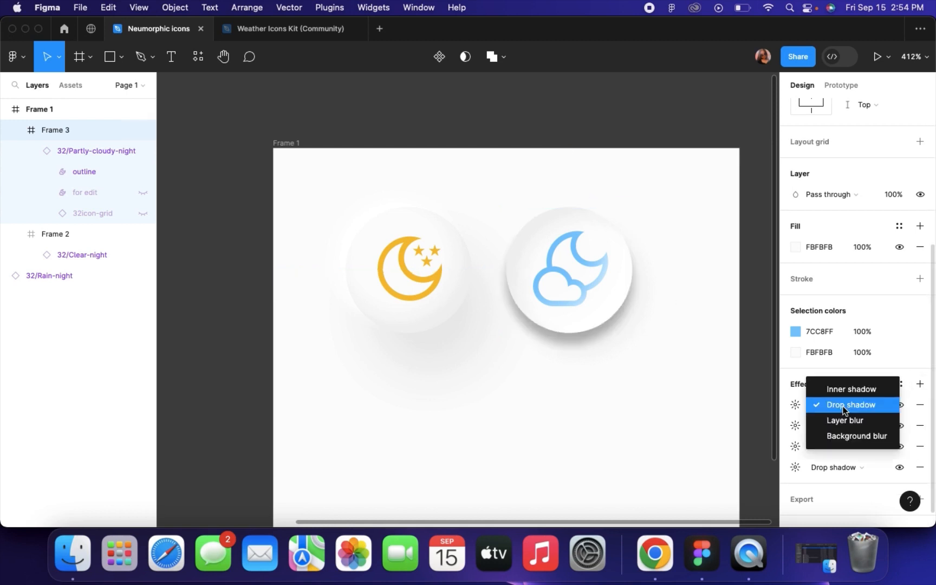
pyautogui.click(843, 410)
pyautogui.click(794, 404)
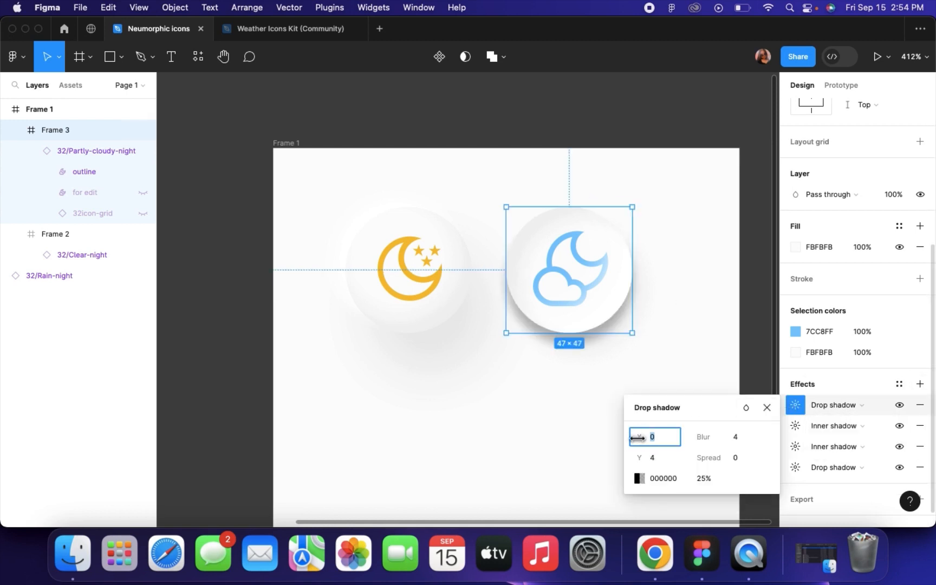
pyautogui.moveTo(638, 437)
pyautogui.mouseDown()
pyautogui.moveTo(627, 437)
pyautogui.moveTo(635, 452)
pyautogui.moveTo(628, 453)
pyautogui.moveTo(639, 437)
pyautogui.moveTo(638, 459)
pyautogui.mouseUp()
# Make the pressed-in circle's new drop shadow white, FFFFFF, at 100% opacity
pyautogui.click(639, 476)
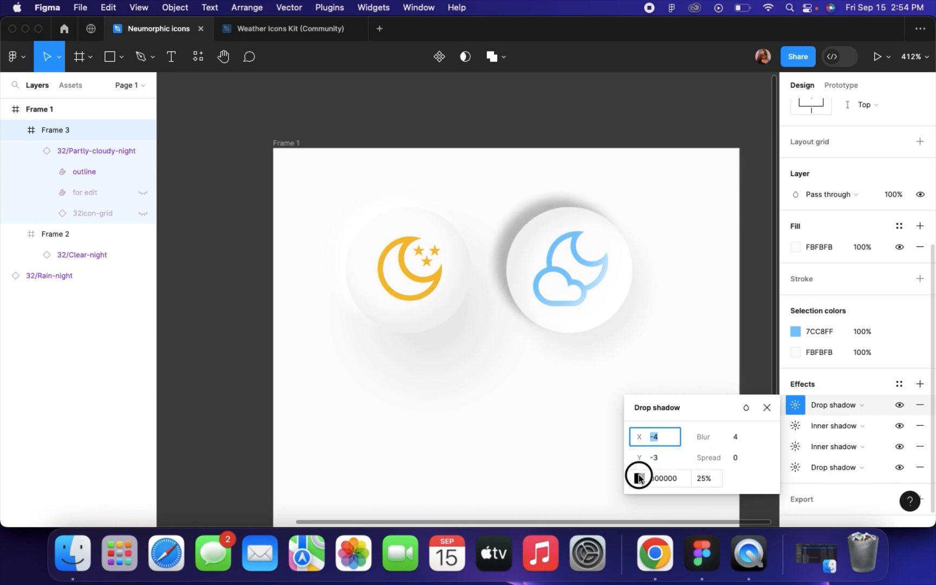
pyautogui.moveTo(529, 273); pyautogui.dragTo(391, 168)
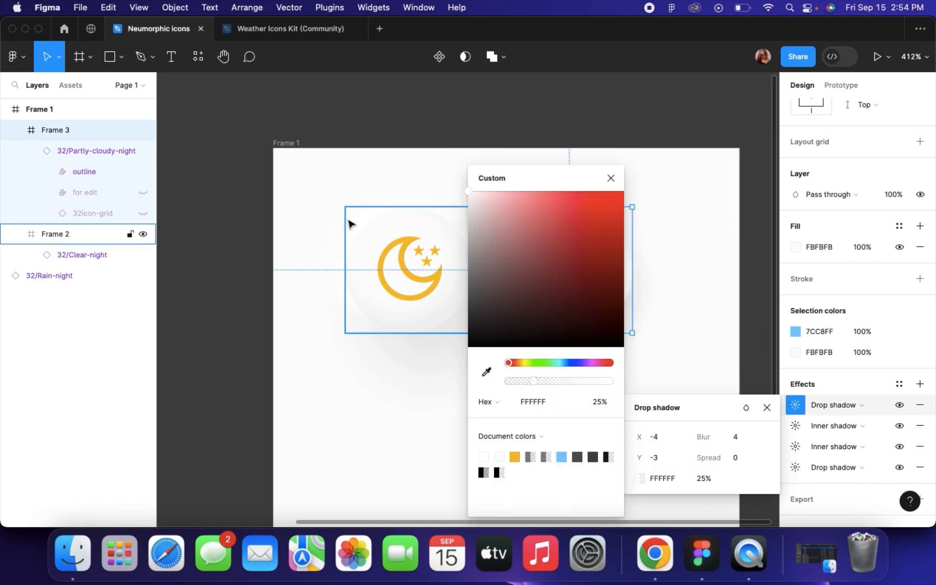
pyautogui.hscroll(3, 349, 223)
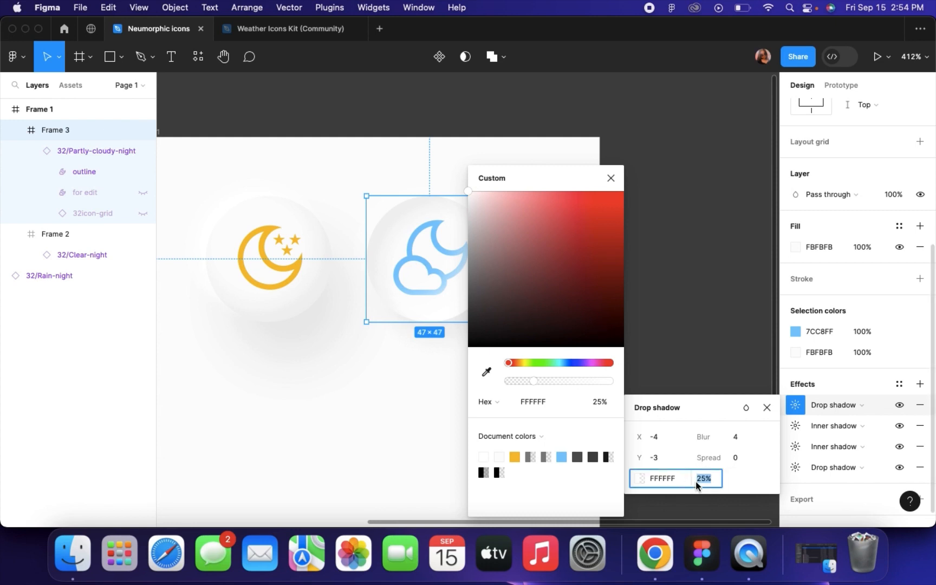
pyautogui.write('100')
pyautogui.press('Return')
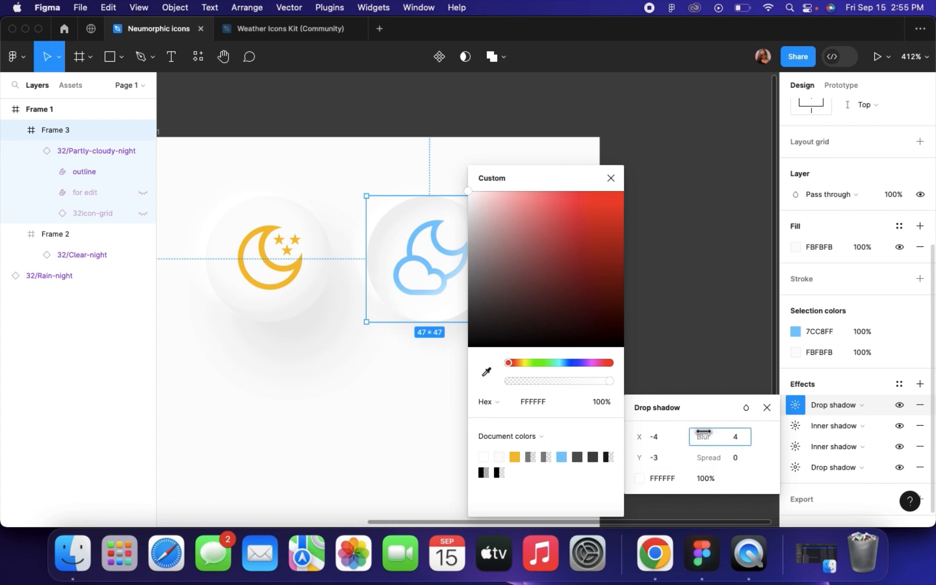
# Increase the blur of the pressed-in circle's new white drop shadow and check both icons together
pyautogui.moveTo(703, 432); pyautogui.dragTo(795, 427)
pyautogui.click(673, 314)
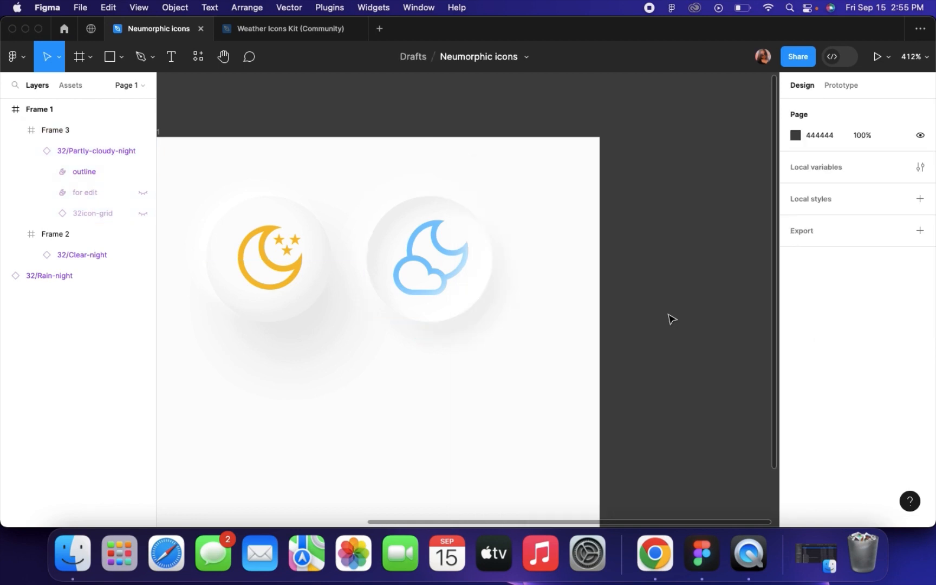
pyautogui.scroll(-3, 672, 320)
pyautogui.scroll(-5, 671, 320)
pyautogui.scroll(5, 672, 319)
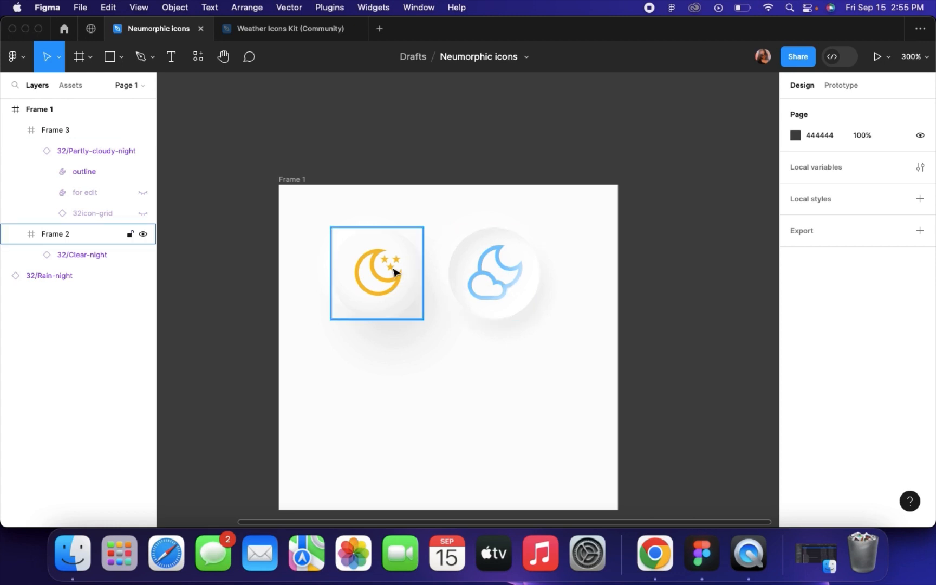
pyautogui.scroll(-4, 389, 289)
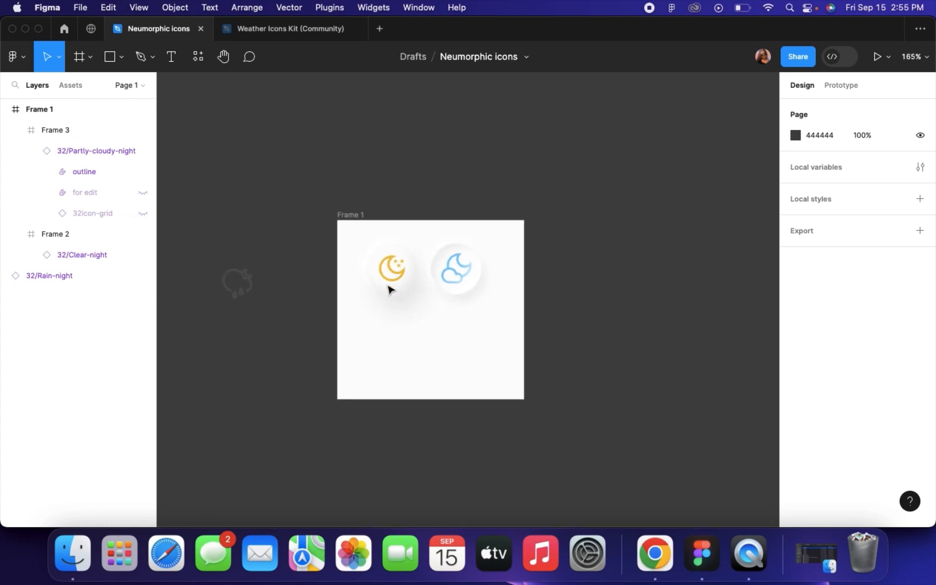
pyautogui.scroll(3, 348, 298)
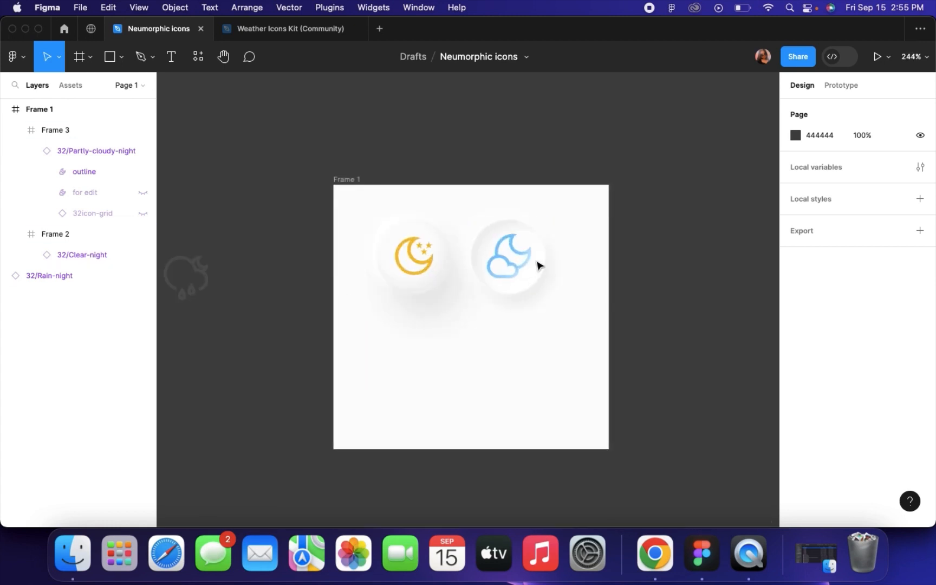
# Duplicate the pressed-in circle below the two icons and delete the Partly-cloudy-night icon from the copy
pyautogui.doubleClick(518, 272)
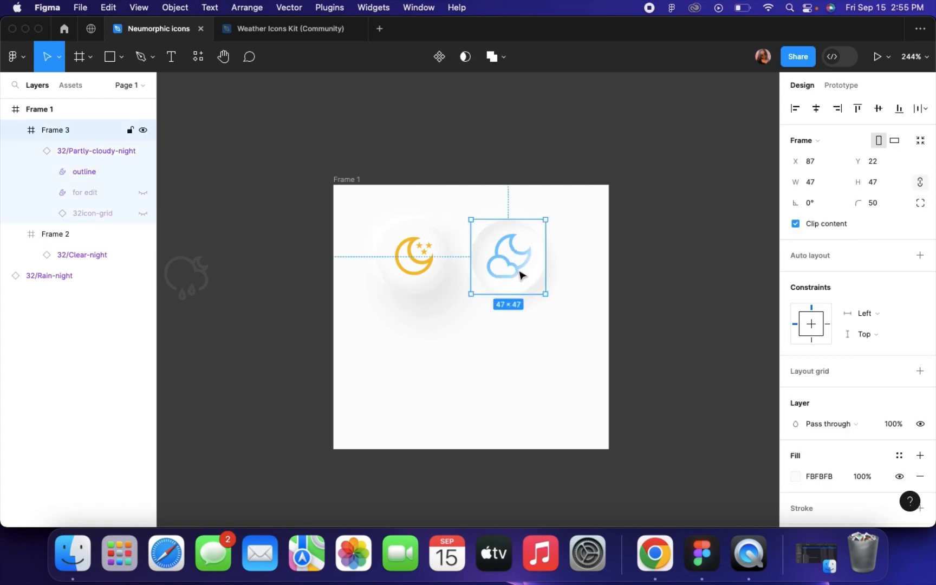
pyautogui.press('Escape')
pyautogui.moveTo(530, 274); pyautogui.dragTo(478, 368)
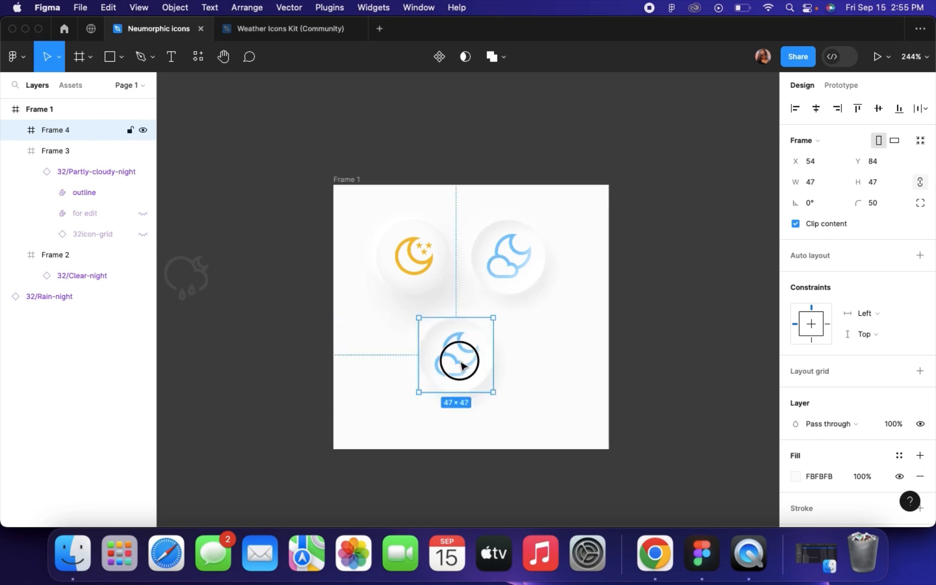
pyautogui.doubleClick(460, 362)
pyautogui.press('Delete')
# Duplicate the Clear-night button, scale the copy to 34 × 34, and center it inside the empty pressed-in circle
pyautogui.click(419, 279)
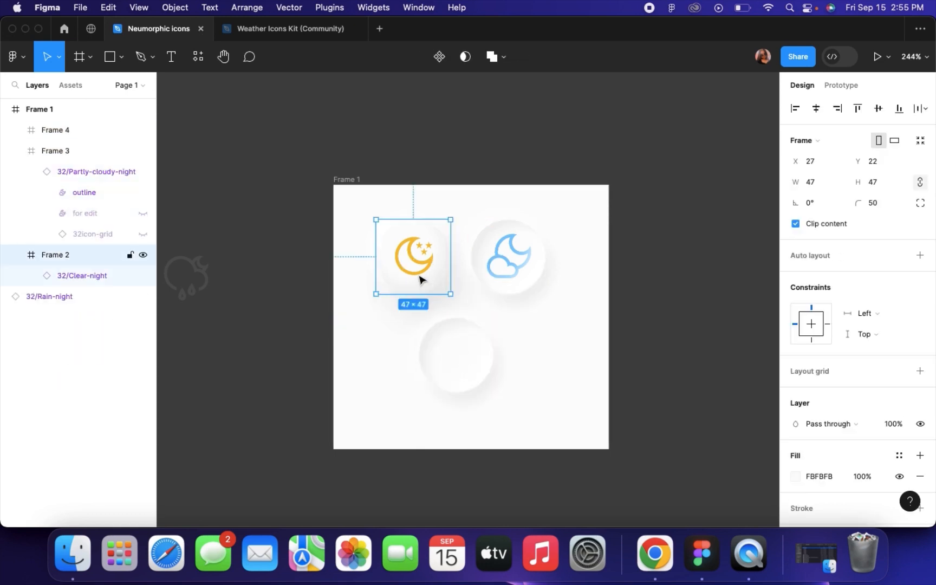
pyautogui.moveTo(419, 279); pyautogui.dragTo(622, 337)
pyautogui.scroll(5, 462, 378)
pyautogui.press('k')
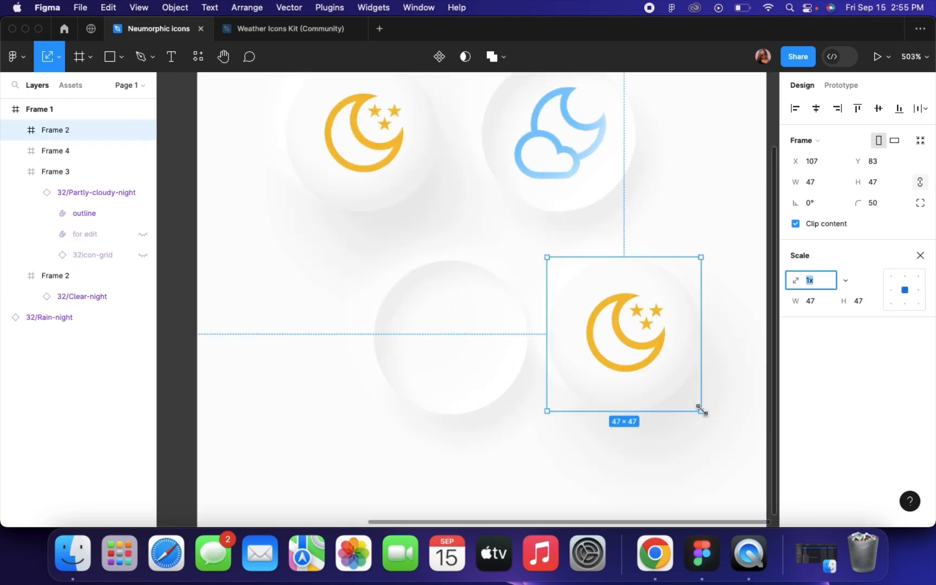
pyautogui.moveTo(701, 410); pyautogui.dragTo(659, 368)
pyautogui.moveTo(602, 312); pyautogui.dragTo(451, 334)
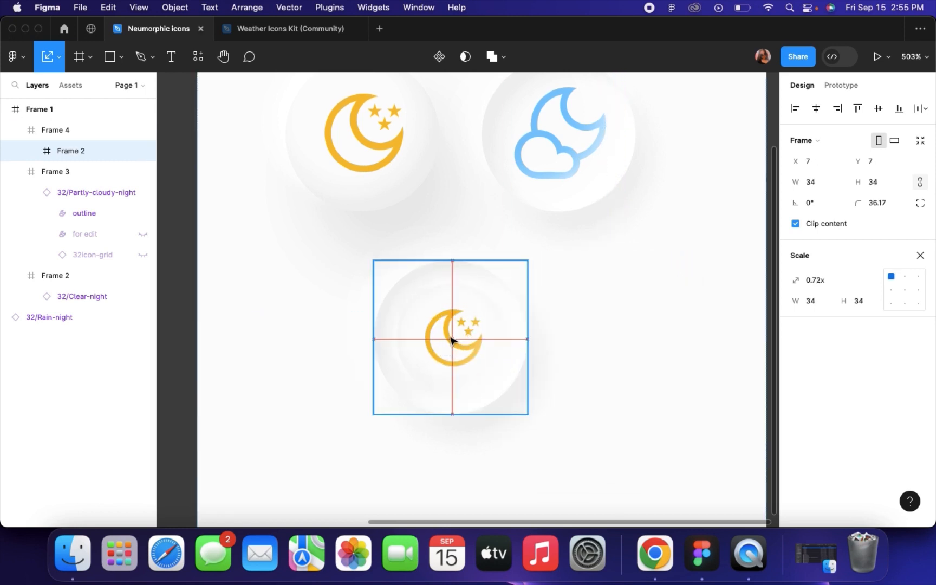
# Move the small Clear-night button out of the pressed-in circle to X 16, Y 81 in the frame
pyautogui.click(527, 322)
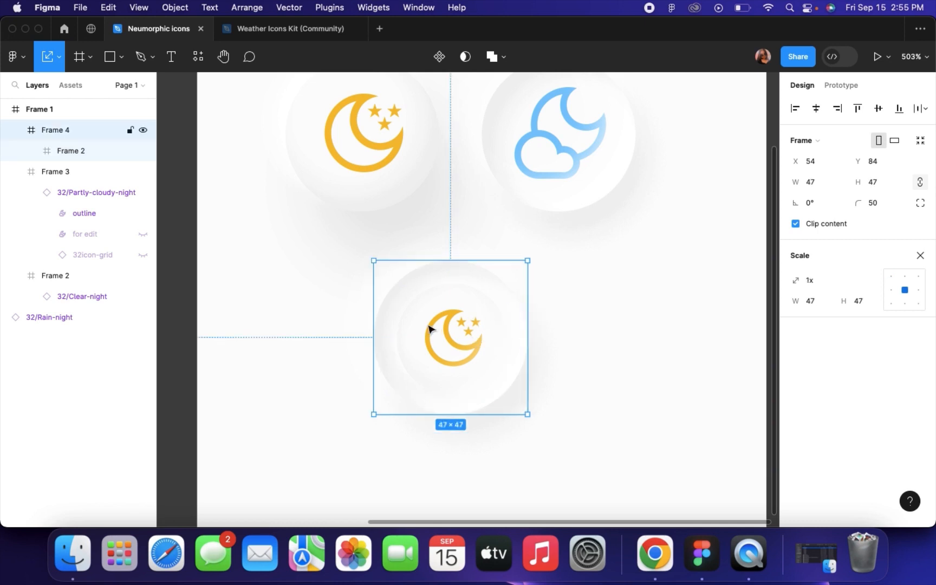
pyautogui.click(444, 363)
pyautogui.scroll(2, 444, 363)
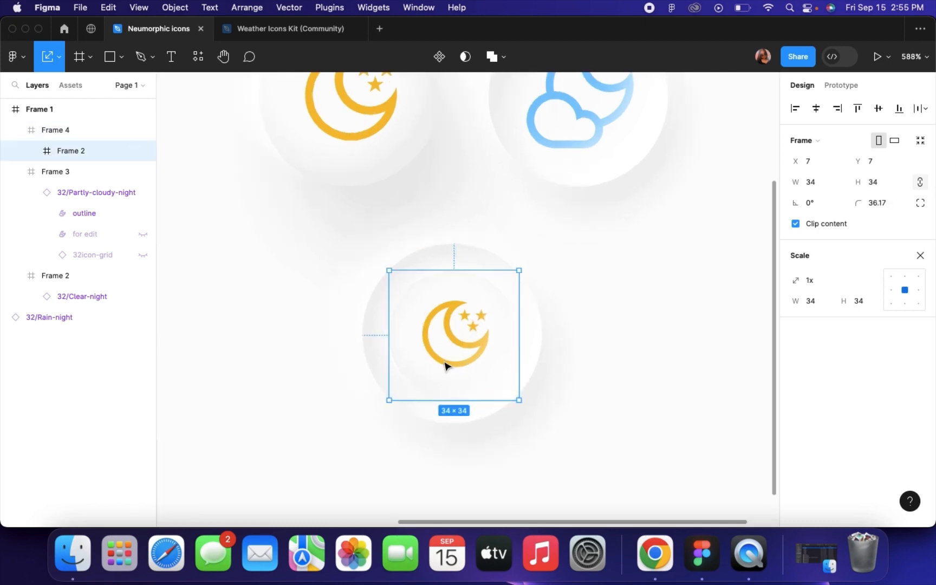
pyautogui.moveTo(476, 338); pyautogui.dragTo(305, 302)
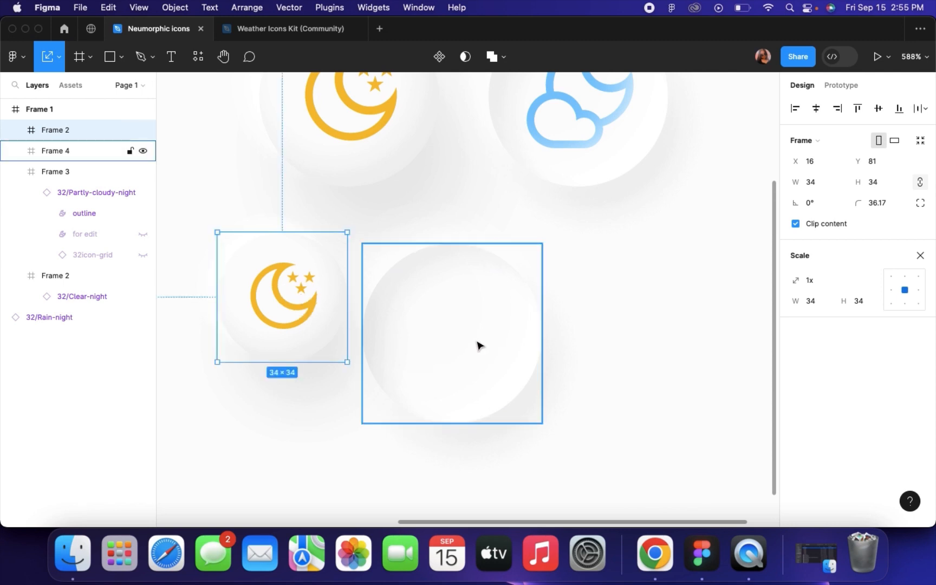
pyautogui.scroll(-3, 471, 341)
pyautogui.scroll(2, 542, 244)
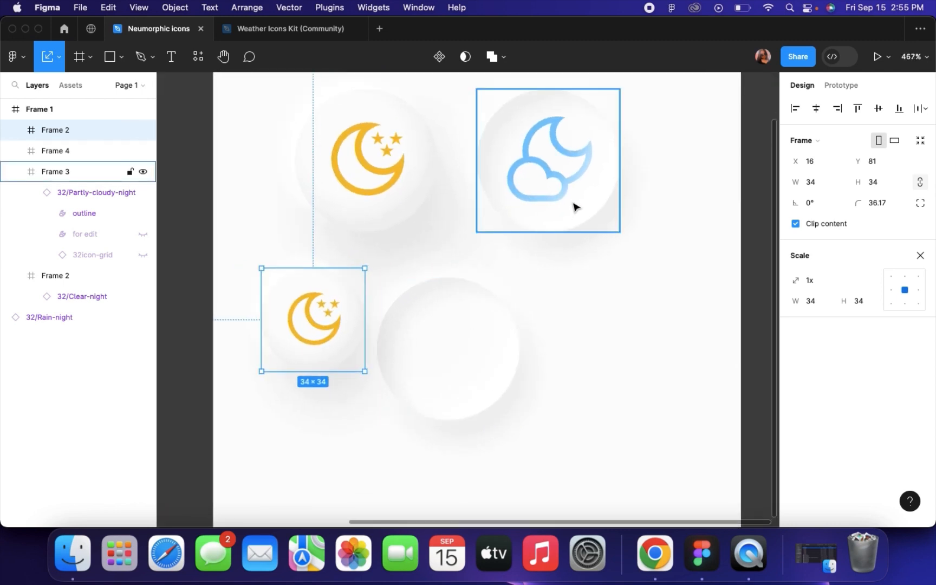
# Reduce the blur of the white FFFFFF inner shadow on the pressed-in Partly-cloudy-night circle
pyautogui.click(587, 223)
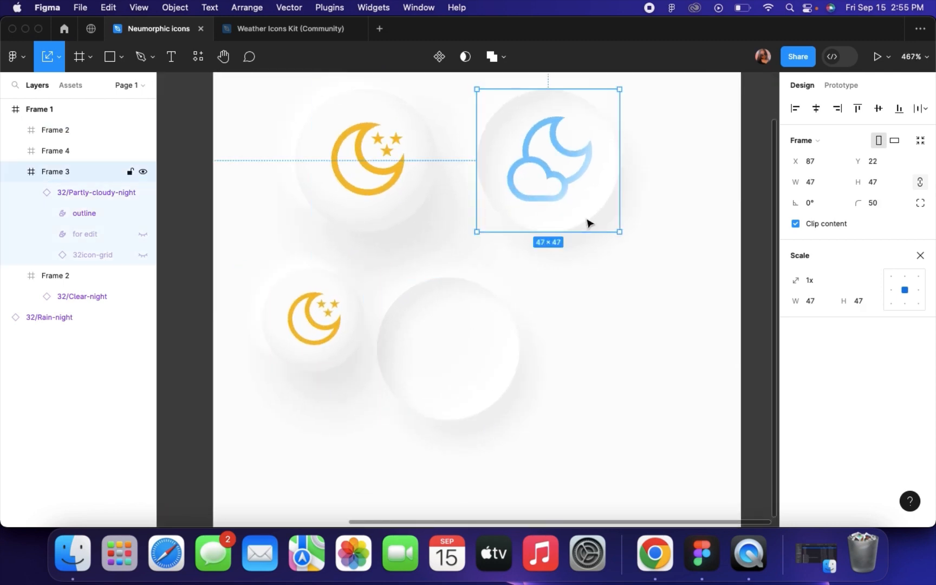
pyautogui.click(913, 258)
pyautogui.scroll(-5, 828, 427)
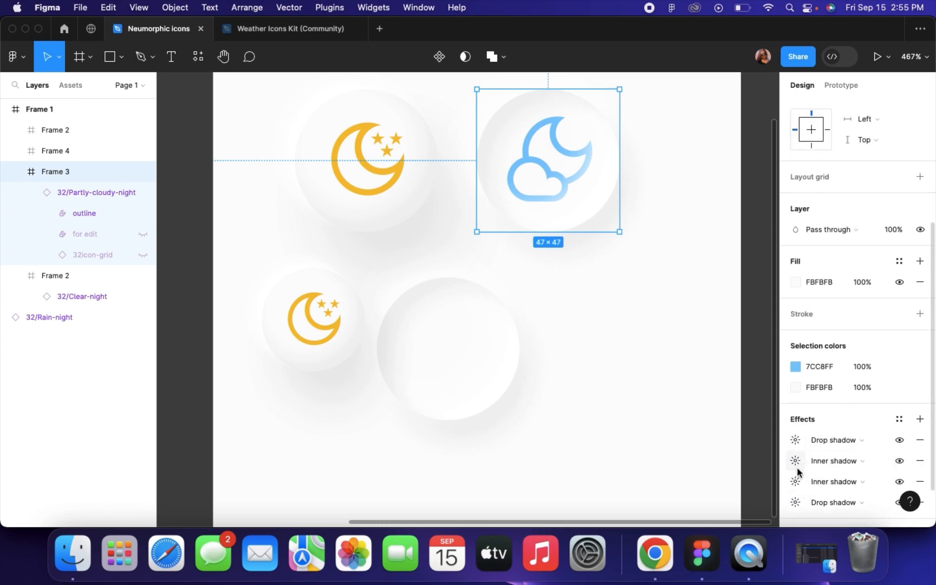
pyautogui.click(795, 480)
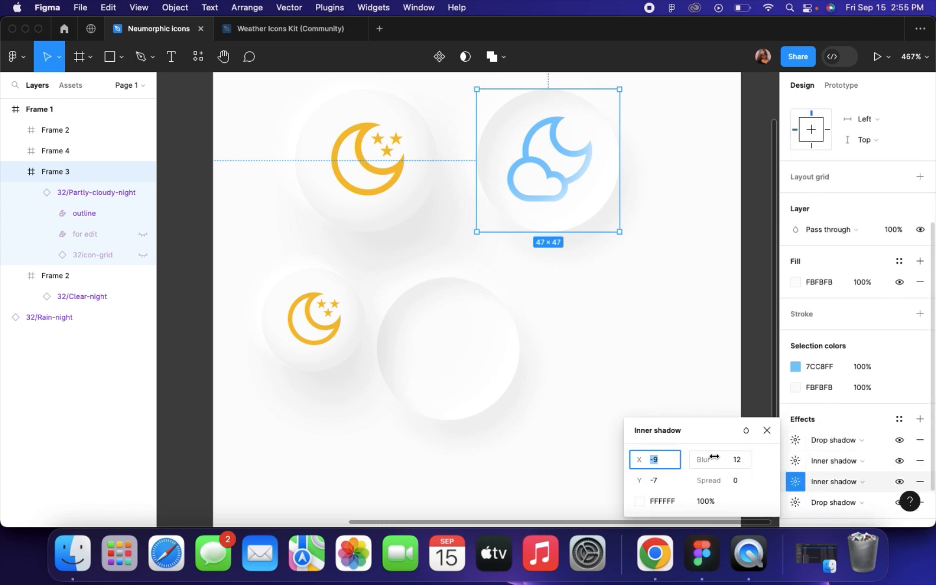
pyautogui.moveTo(714, 456)
pyautogui.mouseDown()
pyautogui.moveTo(741, 454)
pyautogui.moveTo(699, 458)
pyautogui.mouseUp()
pyautogui.scroll(-5, 612, 319)
pyautogui.click(700, 271)
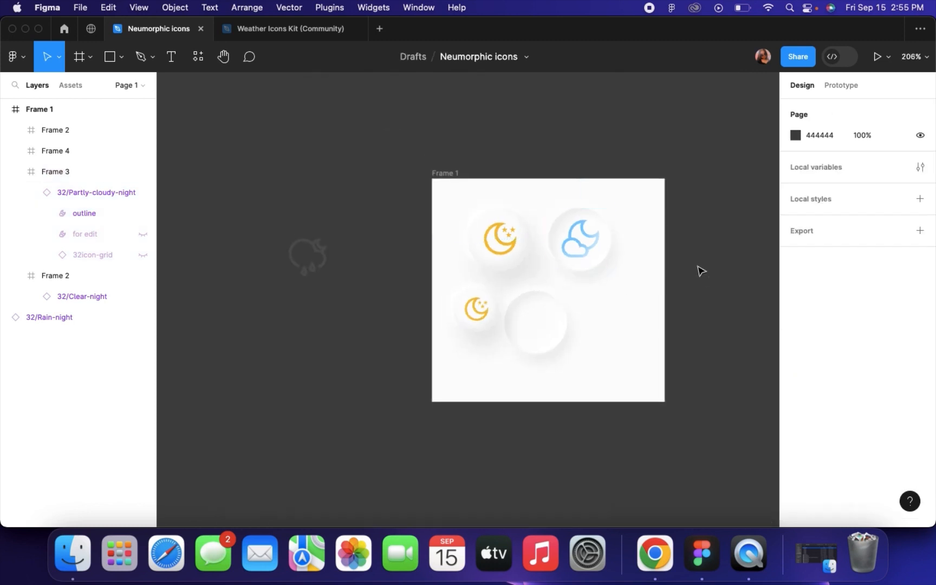
# Move the empty pressed-in circle aside to the frame's right edge, at X 134, Y 86
pyautogui.scroll(4, 563, 352)
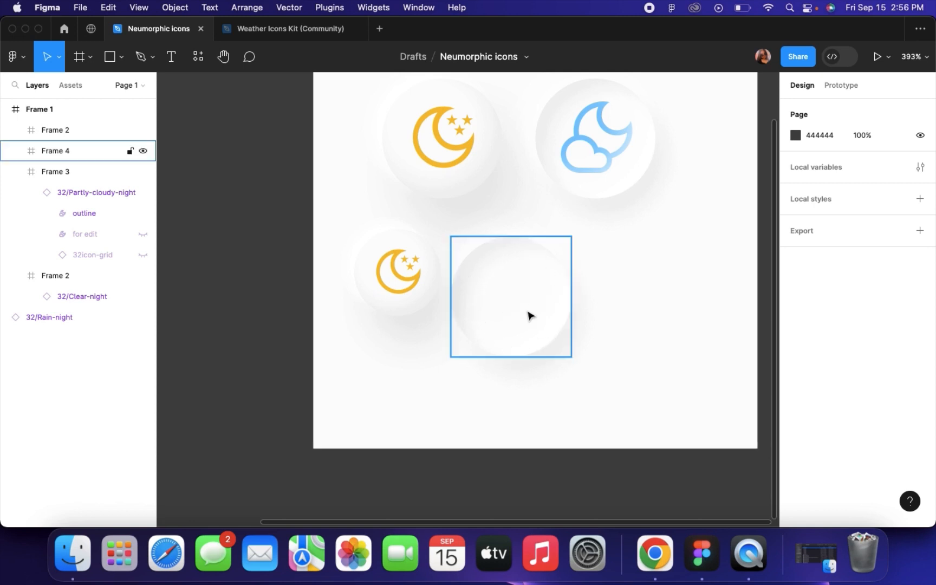
pyautogui.click(483, 300)
pyautogui.moveTo(487, 303); pyautogui.dragTo(687, 317)
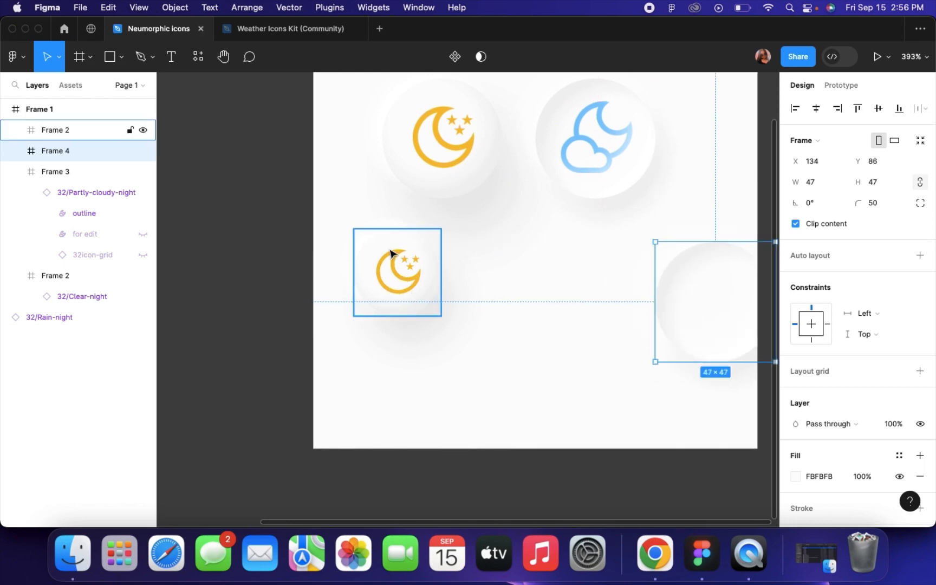
# Draw a circle about 53 × 53 and place it beside the small Clear-night button at X 58, Y 84
pyautogui.click(121, 65)
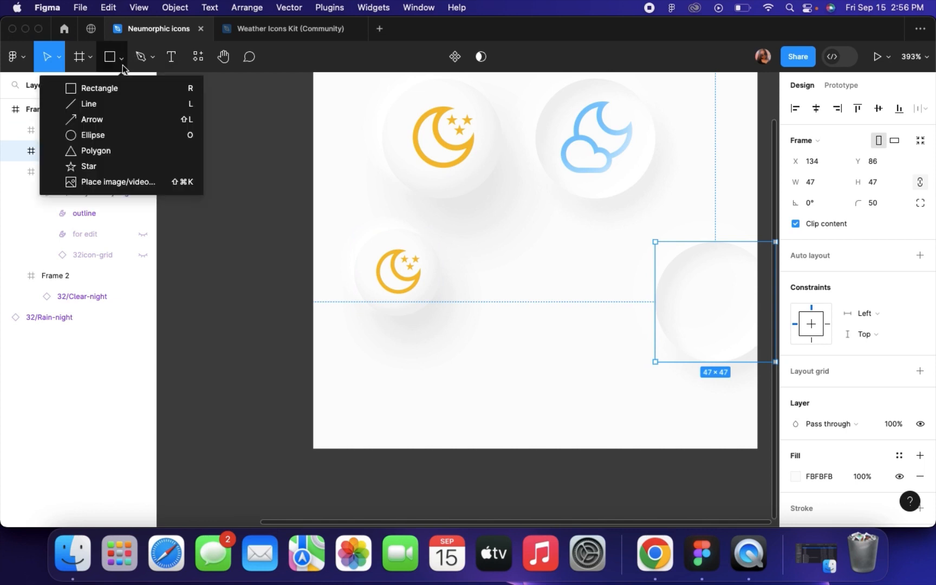
pyautogui.click(101, 135)
pyautogui.moveTo(484, 255); pyautogui.dragTo(616, 380)
pyautogui.moveTo(563, 330); pyautogui.dragTo(528, 308)
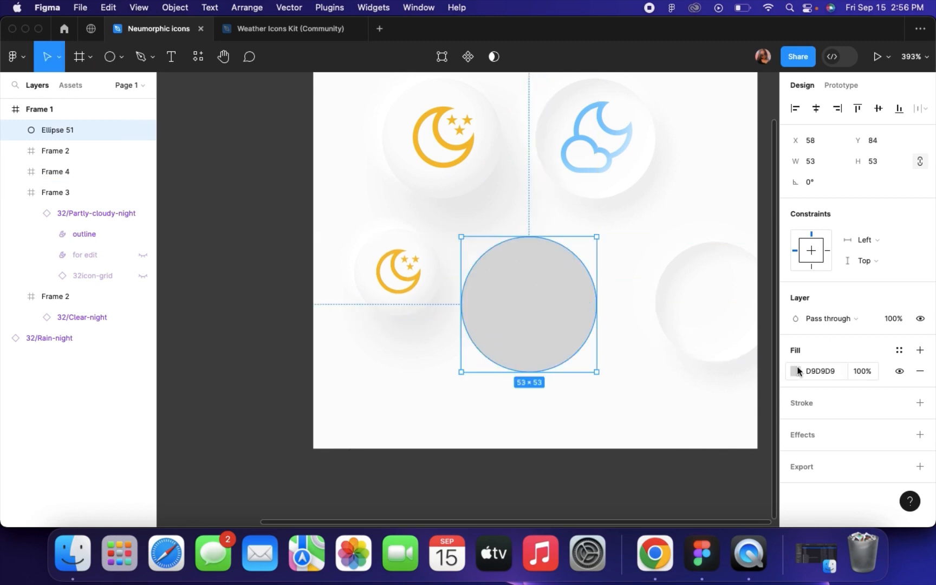
# Fill the new circle with the frame's background color, FBFBFB, by sampling it from the canvas
pyautogui.click(795, 371)
pyautogui.click(642, 371)
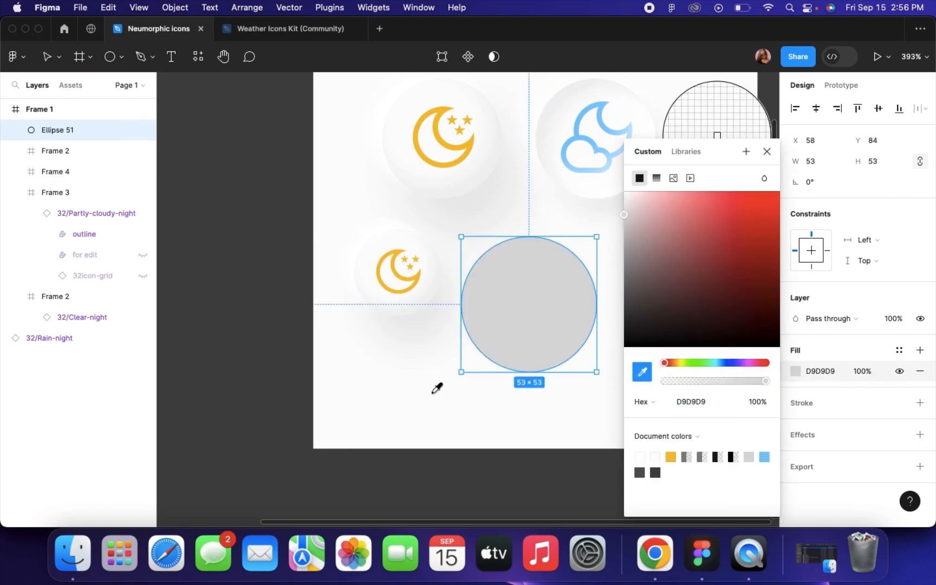
pyautogui.click(437, 388)
pyautogui.click(560, 393)
pyautogui.click(556, 360)
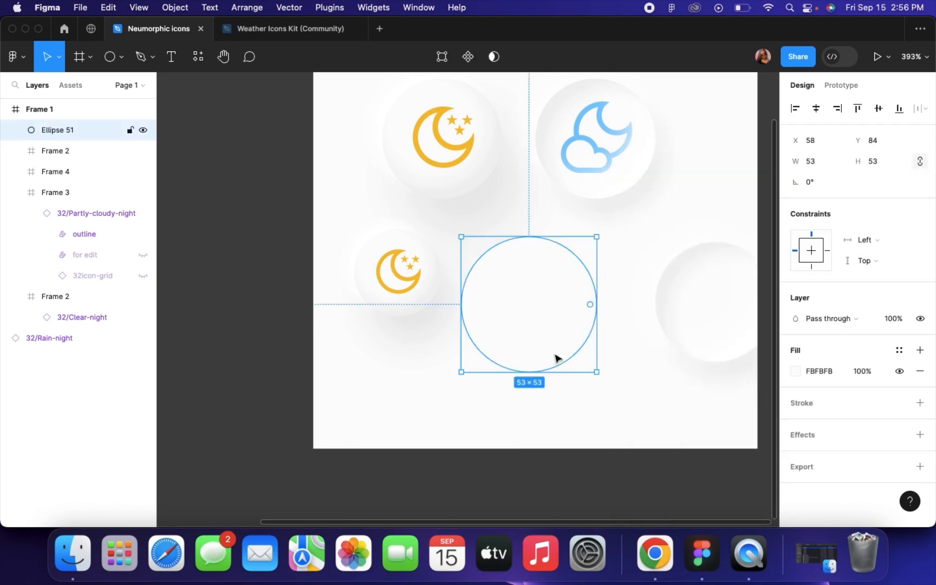
# Add a drop shadow to the new circle with X 4, Y 5, blur 10 and 5% opacity
pyautogui.click(920, 434)
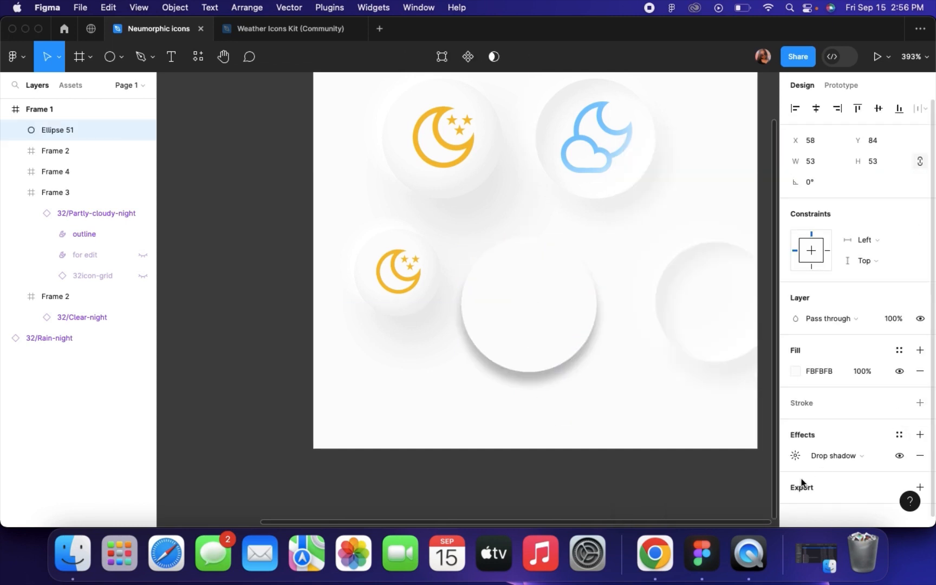
pyautogui.click(795, 456)
pyautogui.moveTo(637, 459); pyautogui.dragTo(646, 482)
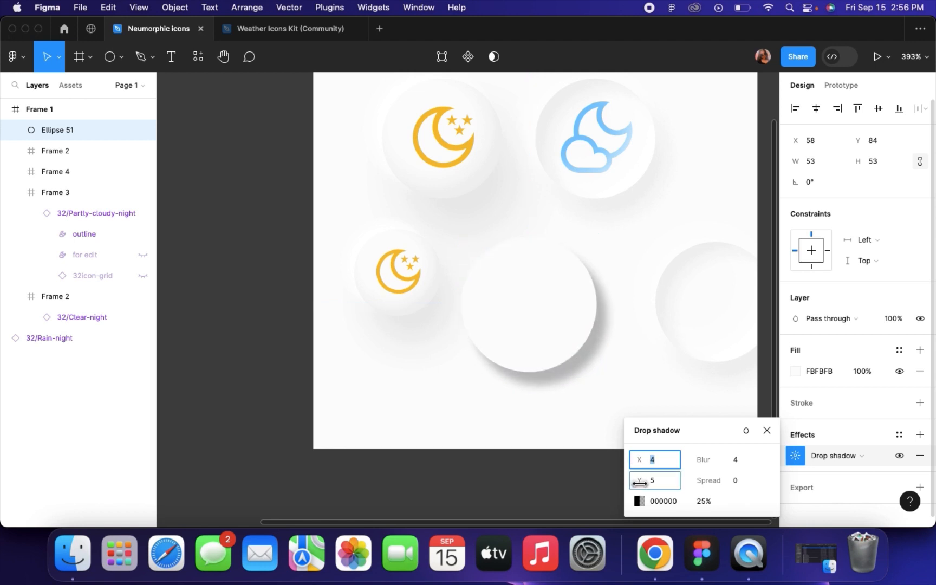
pyautogui.click(735, 463)
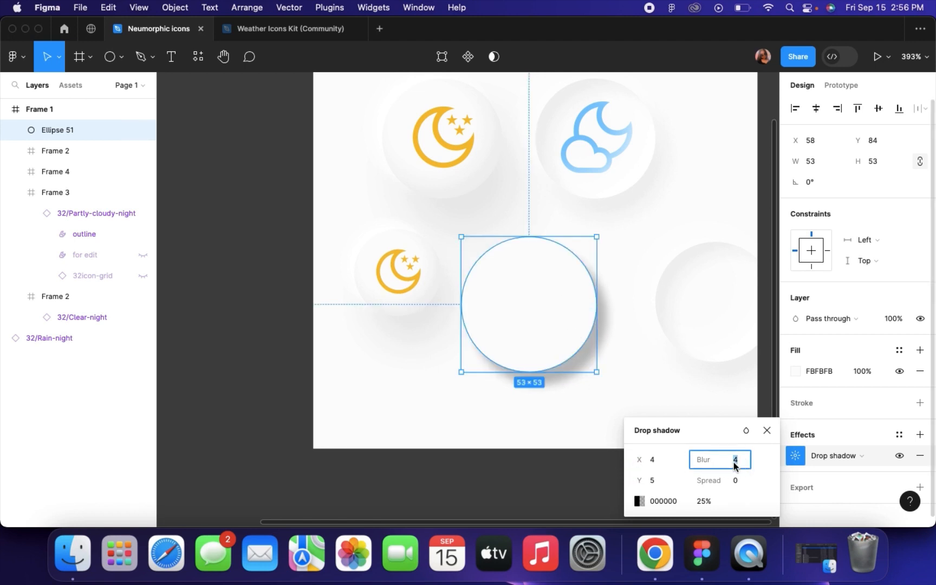
pyautogui.write('10')
pyautogui.press('Return')
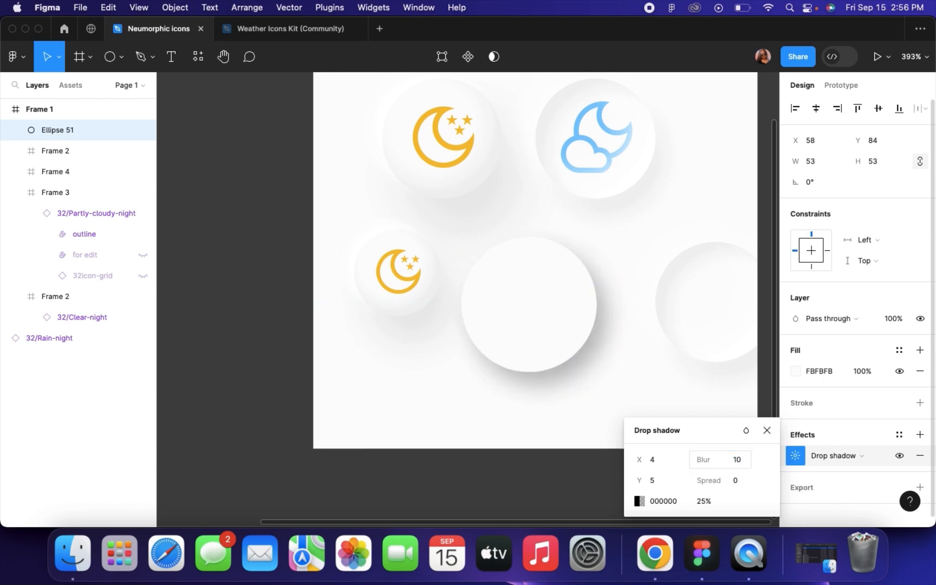
pyautogui.click(709, 504)
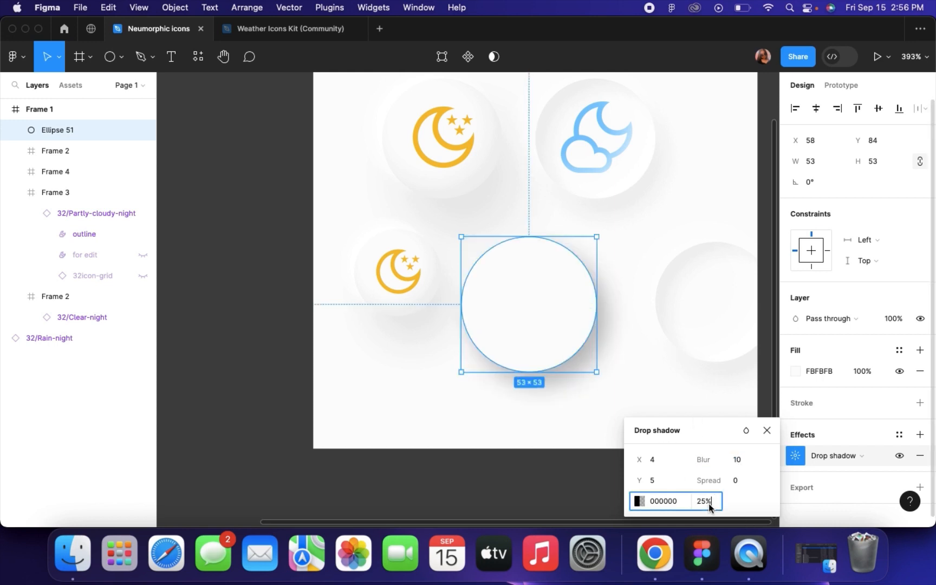
pyautogui.write('5')
pyautogui.press('Return')
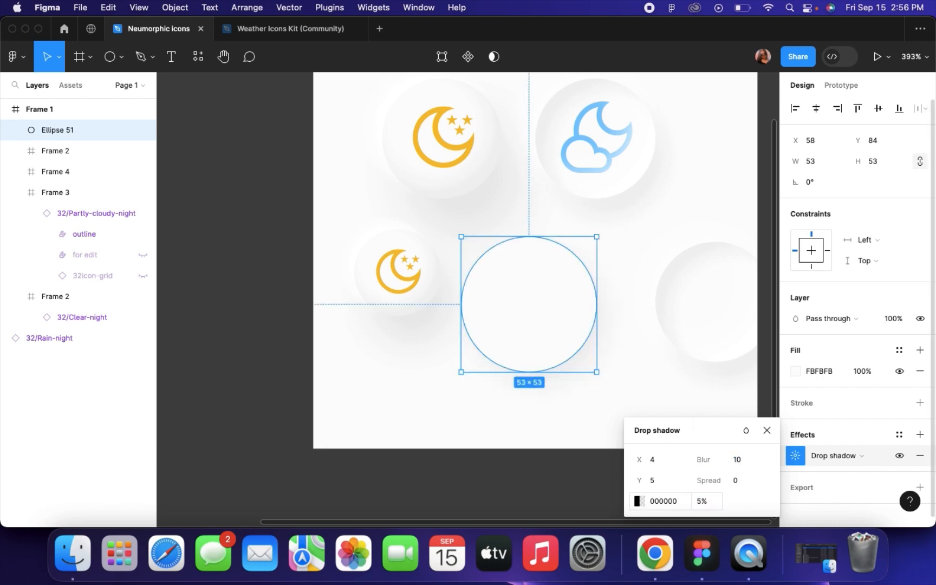
pyautogui.click(651, 411)
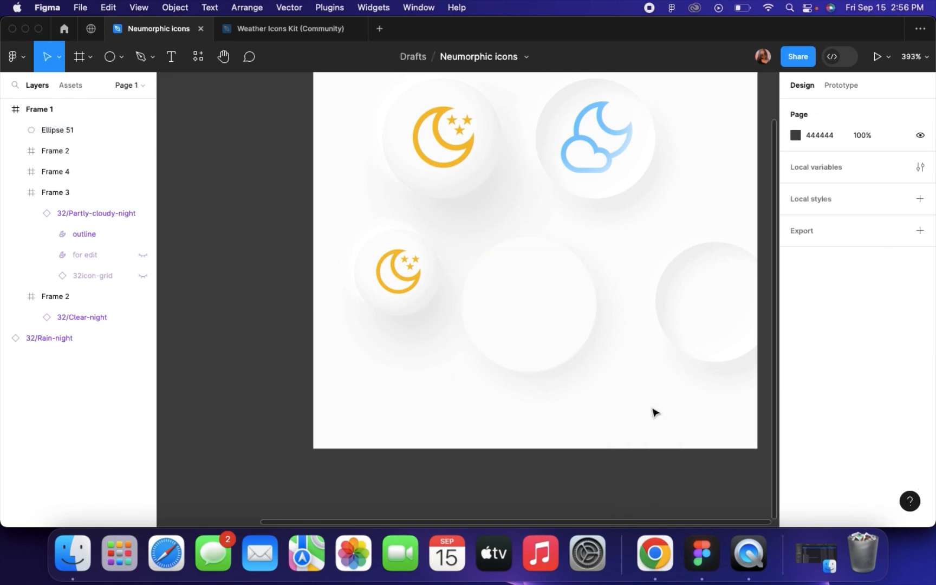
# Add a second effect to the new circle as an inner shadow, offset to X -5, Y -6
pyautogui.click(542, 348)
pyautogui.click(917, 435)
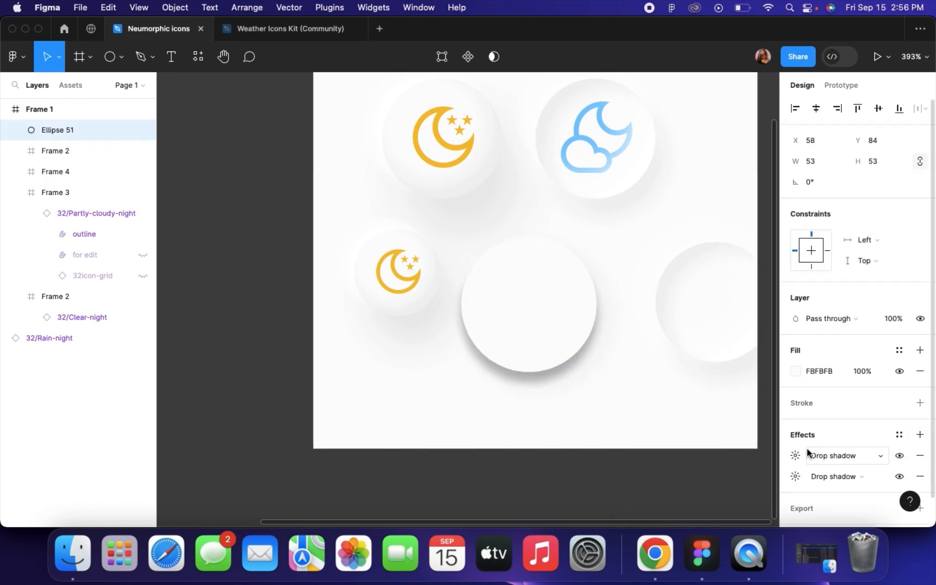
pyautogui.click(796, 456)
pyautogui.click(842, 458)
pyautogui.click(839, 443)
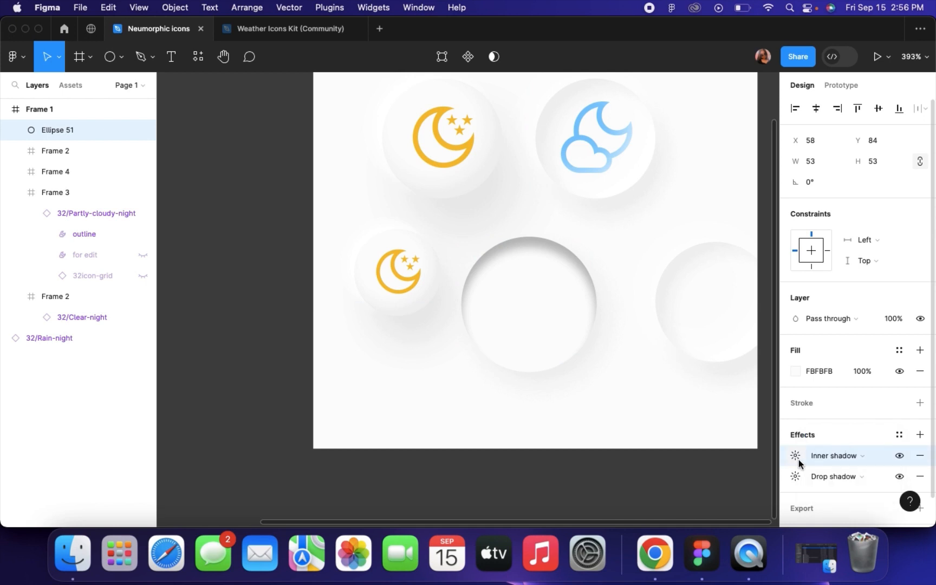
pyautogui.click(795, 457)
pyautogui.moveTo(638, 458); pyautogui.dragTo(643, 478)
# Set the new circle's inner shadow to 100% opacity and make its color white, FFFFFF
pyautogui.click(716, 499)
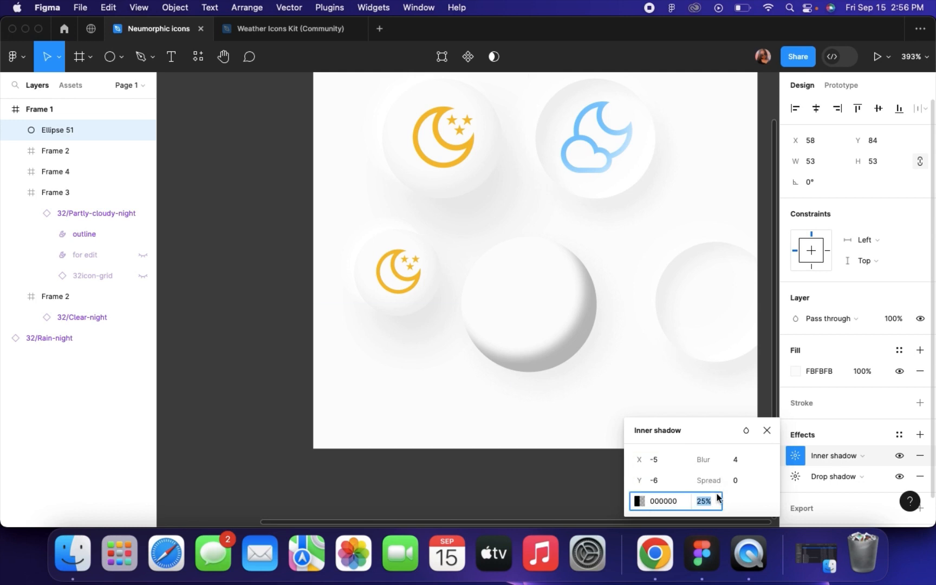
pyautogui.press('Return')
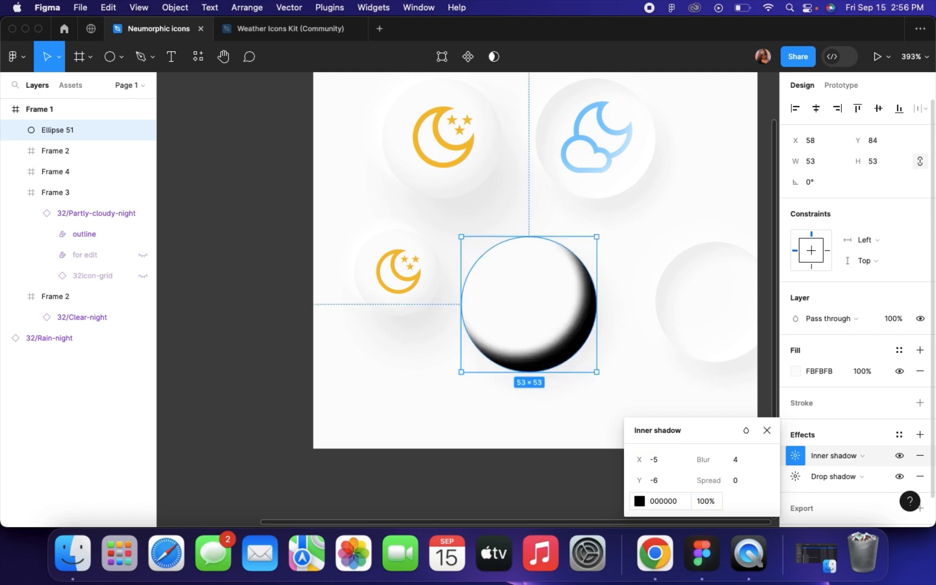
pyautogui.click(639, 501)
pyautogui.moveTo(508, 291); pyautogui.dragTo(346, 131)
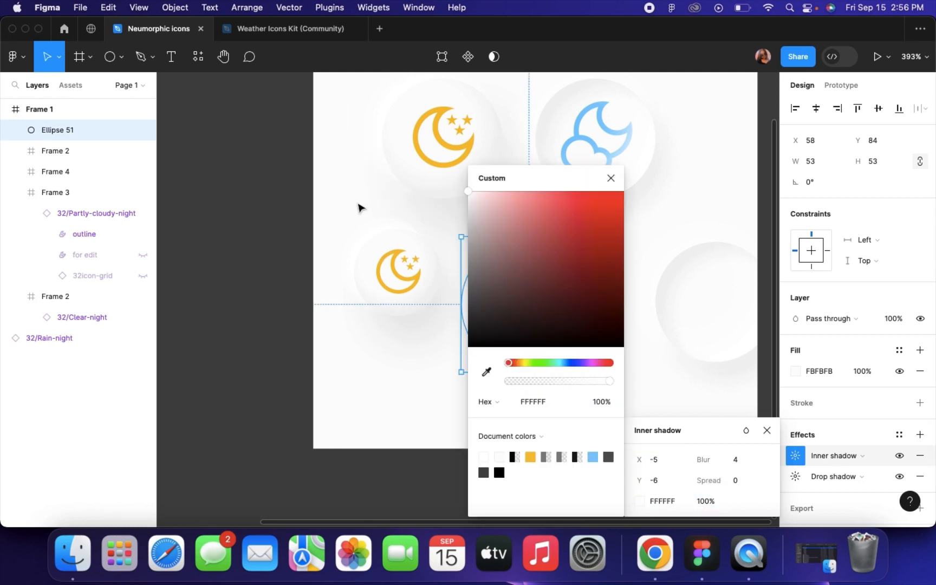
# Set the blur of the new circle's white inner shadow to 6
pyautogui.hscroll(5, 359, 207)
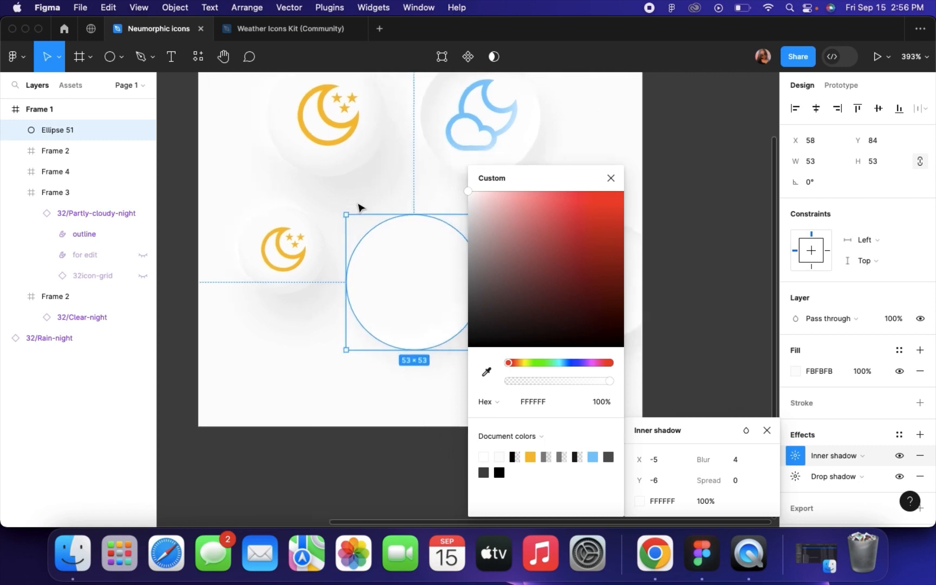
pyautogui.click(743, 464)
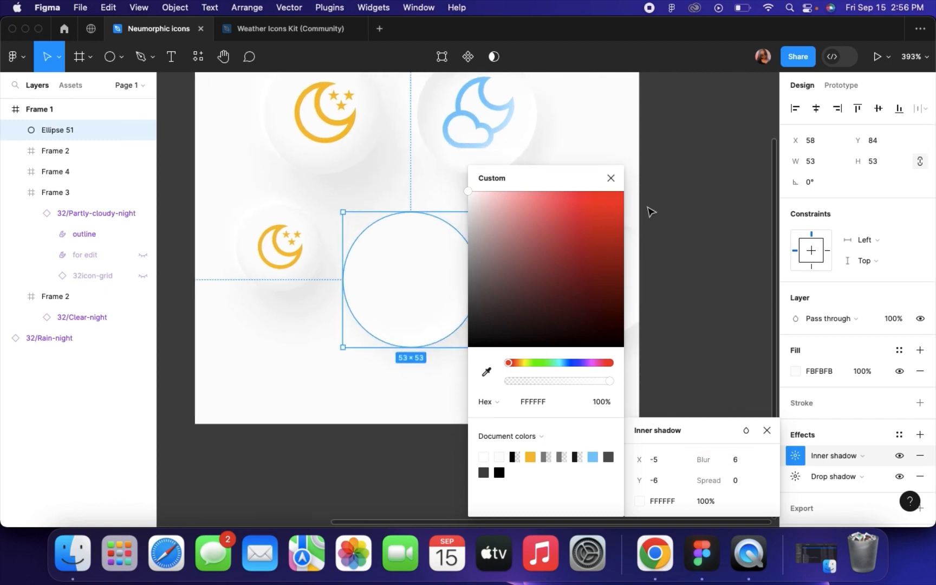
pyautogui.click(650, 213)
# Add a third effect to the new circle and make it an inner shadow
pyautogui.click(413, 257)
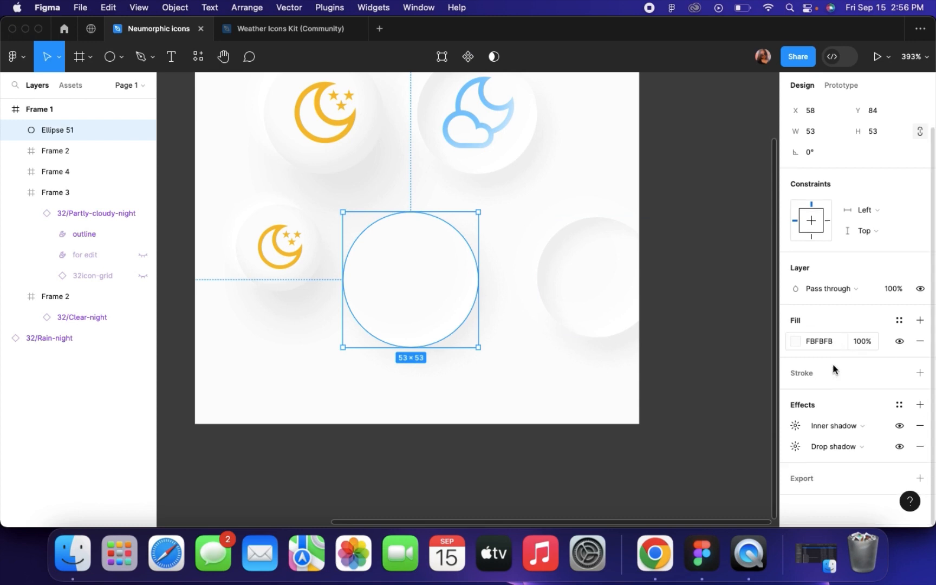
pyautogui.click(919, 405)
pyautogui.click(836, 426)
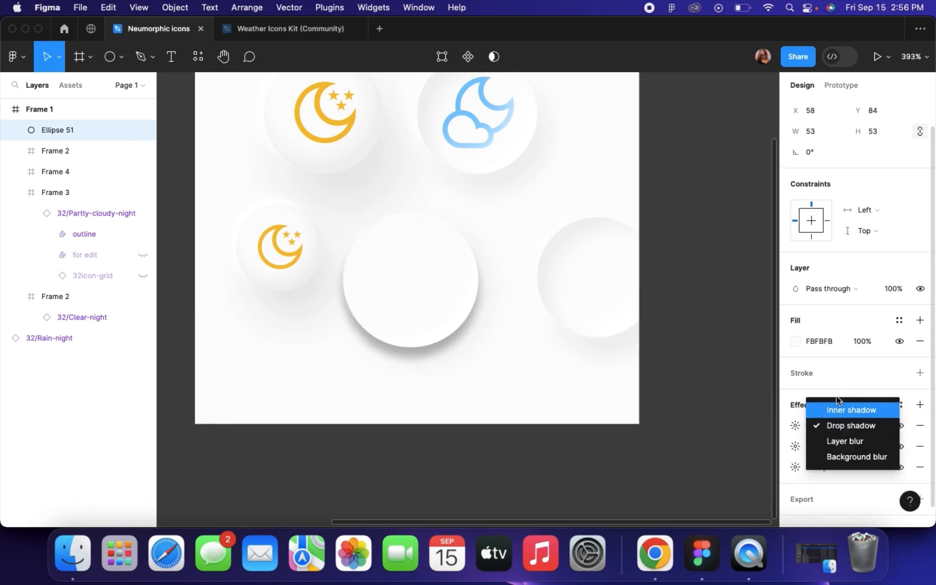
pyautogui.click(840, 413)
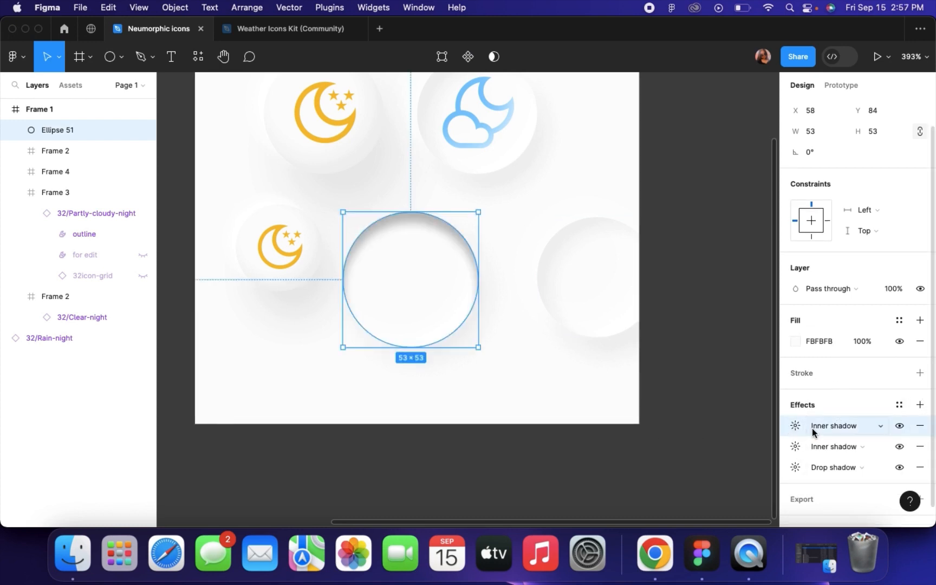
# Set the new circle's black inner shadow to X 6, blur 6 and 4% opacity
pyautogui.click(795, 425)
pyautogui.moveTo(637, 457); pyautogui.dragTo(645, 456)
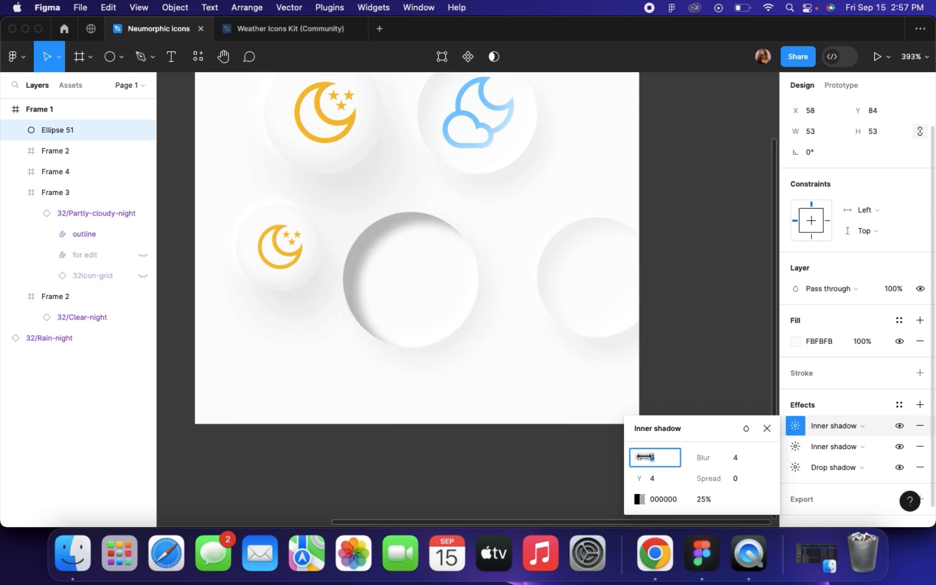
pyautogui.click(745, 459)
pyautogui.write('6')
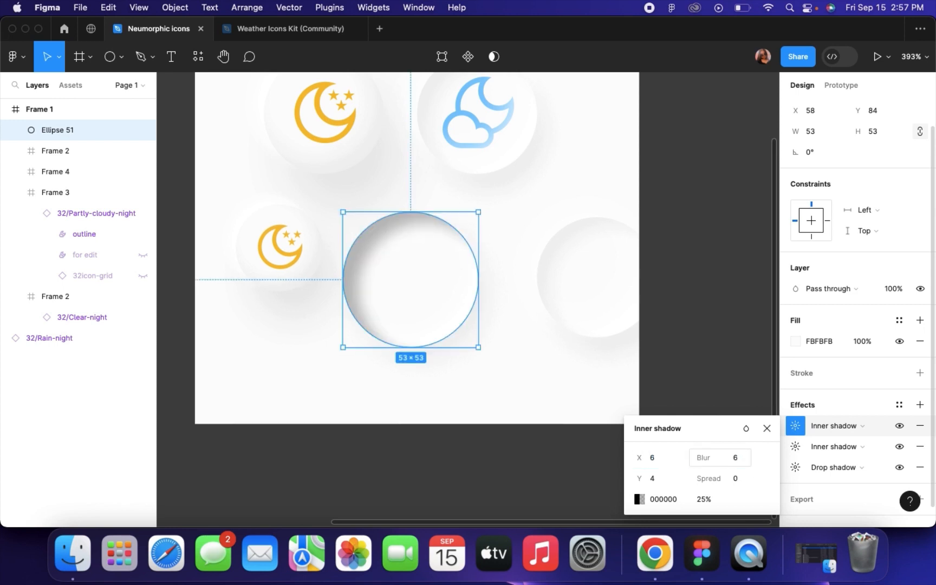
pyautogui.click(703, 501)
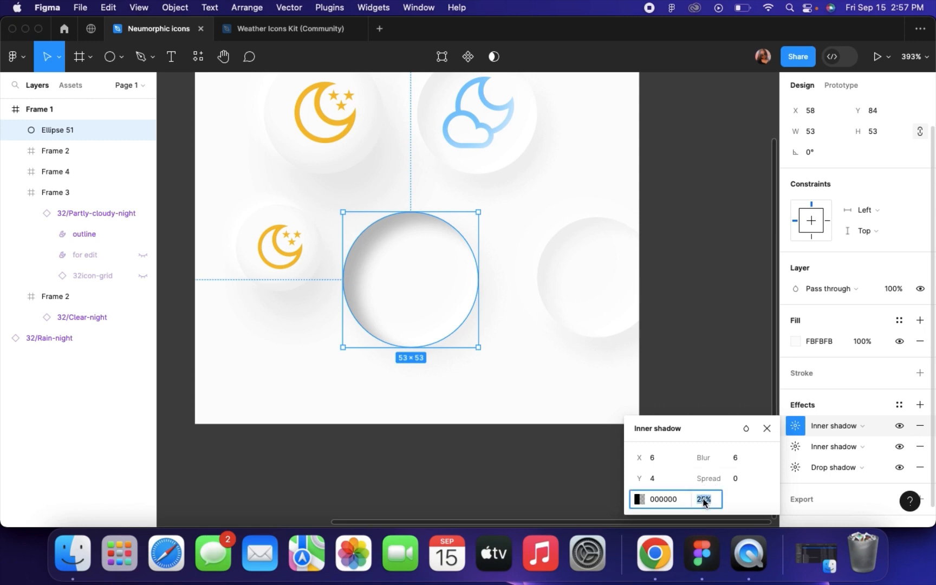
pyautogui.write('4')
pyautogui.press('Return')
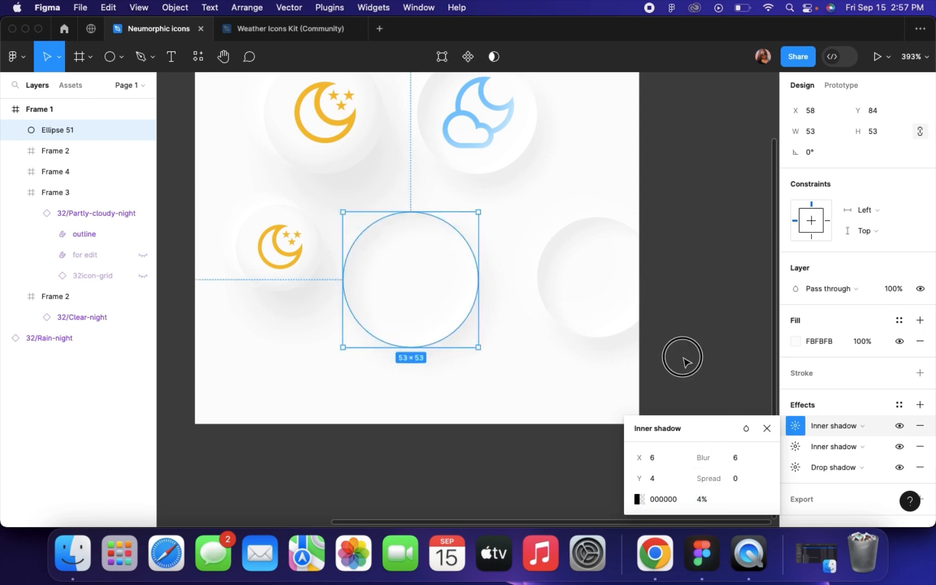
pyautogui.click(684, 360)
pyautogui.scroll(2, 403, 373)
pyautogui.hscroll(-1, 403, 374)
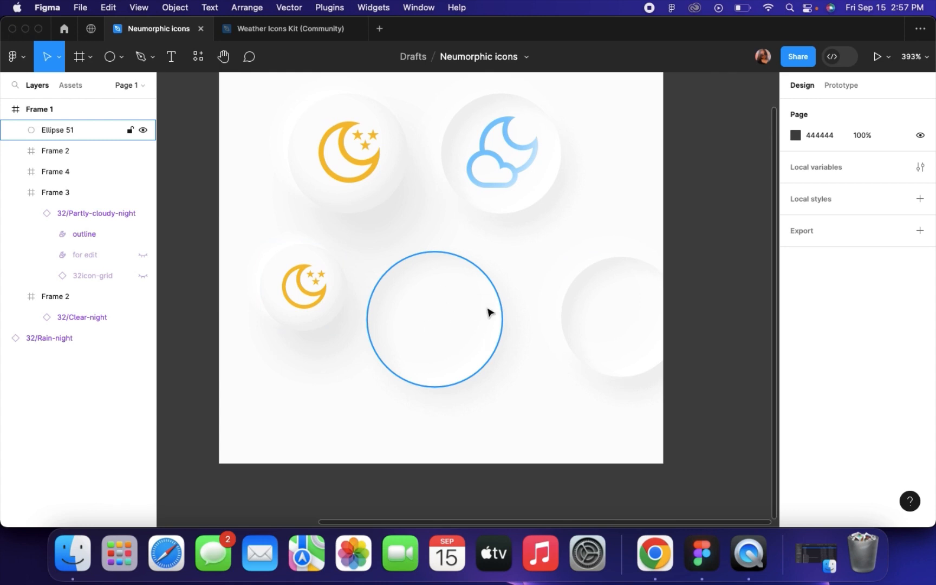
pyautogui.scroll(1, 470, 310)
pyautogui.hscroll(-1, 470, 310)
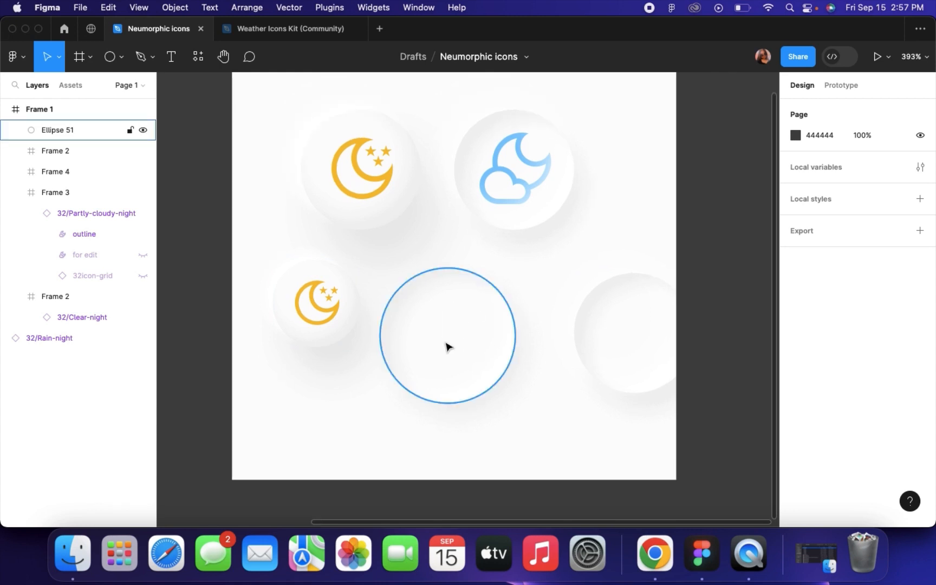
# Center the small Clear-night button on the new circle and stack it above the circle in the layer order
pyautogui.click(298, 315)
pyautogui.moveTo(288, 308); pyautogui.dragTo(420, 340)
pyautogui.moveTo(69, 151); pyautogui.dragTo(64, 124)
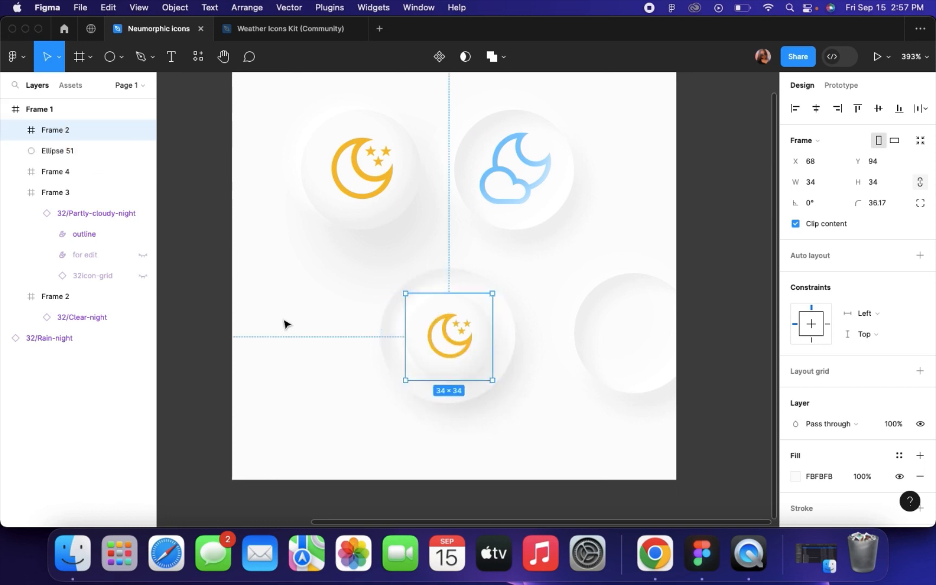
pyautogui.scroll(3, 284, 324)
pyautogui.scroll(-5, 413, 355)
pyautogui.scroll(4, 433, 352)
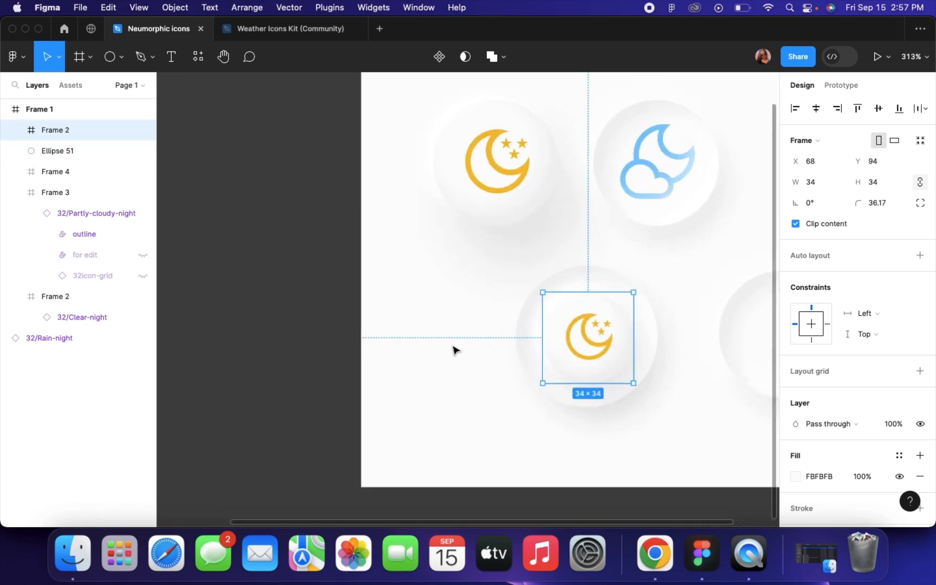
# Replace the small button's Clear-night icon with the Rain-night icon, scaled to 18 × 18 and centered on the button
pyautogui.click(570, 348)
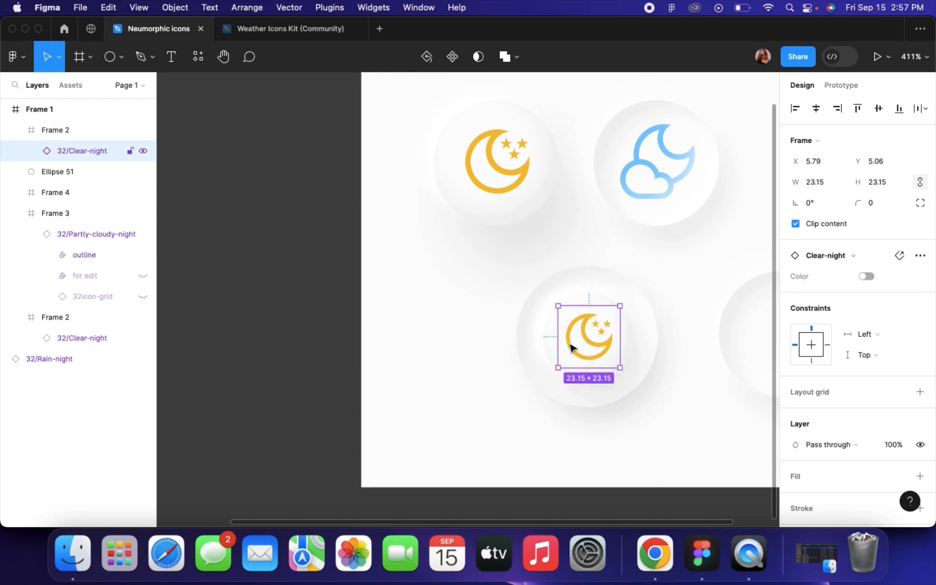
pyautogui.press('Delete')
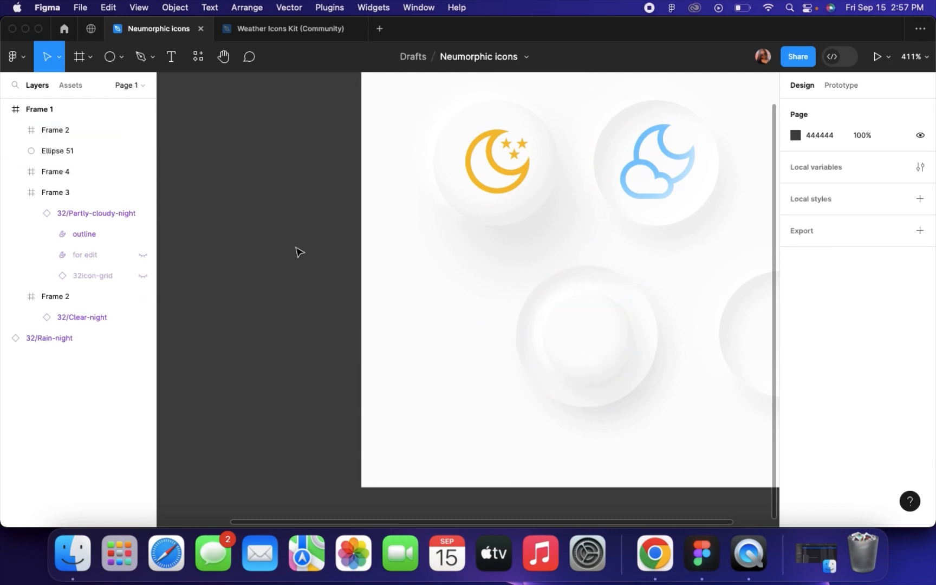
pyautogui.scroll(-3, 294, 250)
pyautogui.click(234, 229)
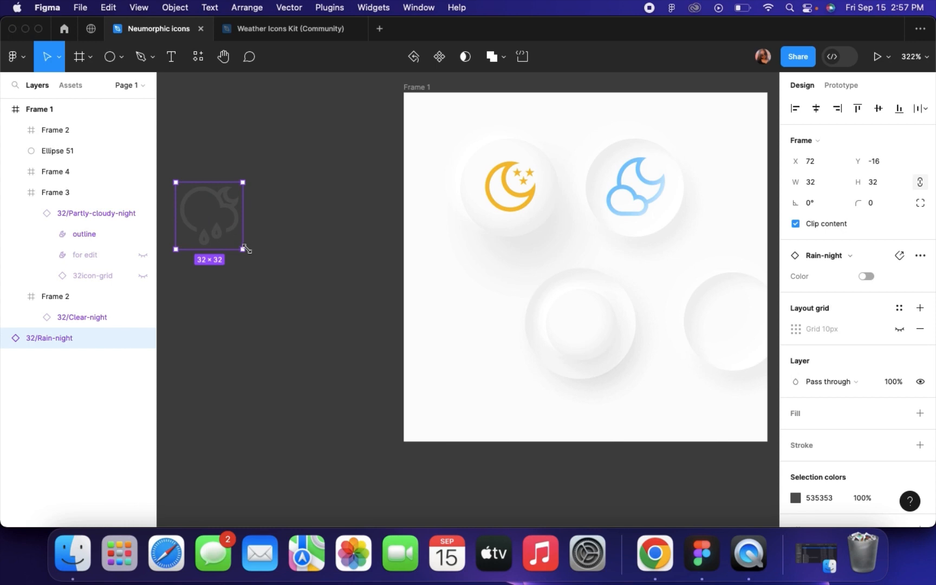
pyautogui.press('k')
pyautogui.moveTo(243, 249); pyautogui.dragTo(579, 339)
pyautogui.click(549, 431)
pyautogui.hscroll(2, 550, 431)
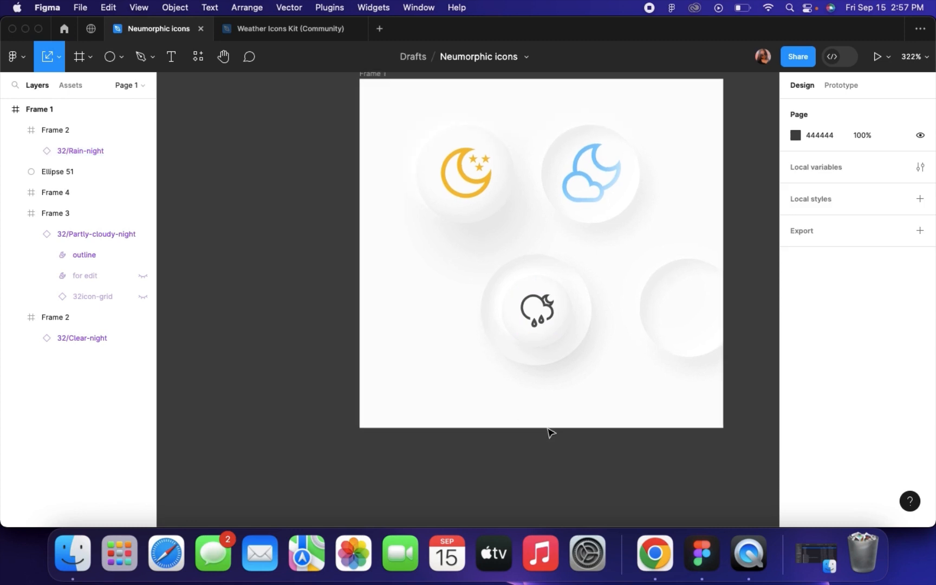
# Hide the inner shadow of the small Rain-night button frame
pyautogui.scroll(5, 528, 292)
pyautogui.click(526, 292)
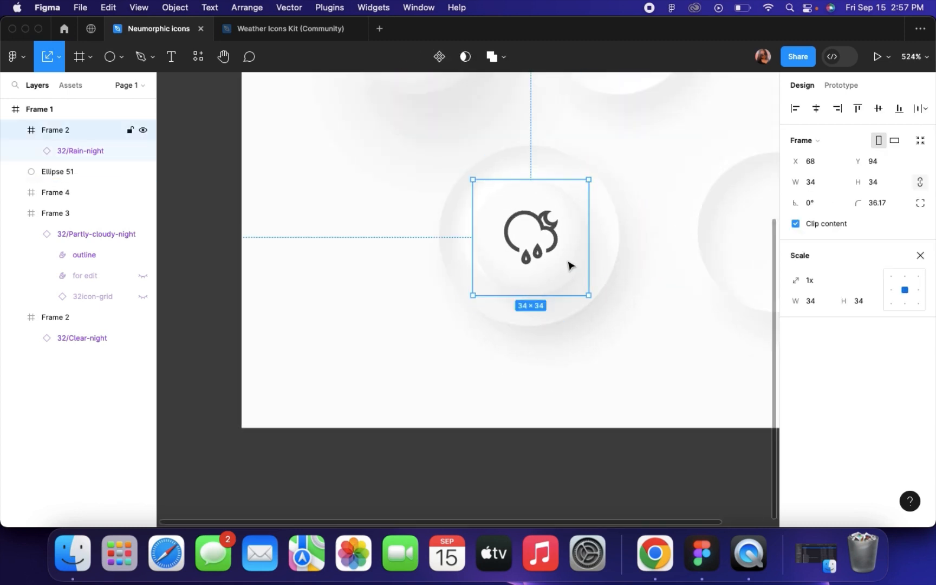
pyautogui.click(920, 255)
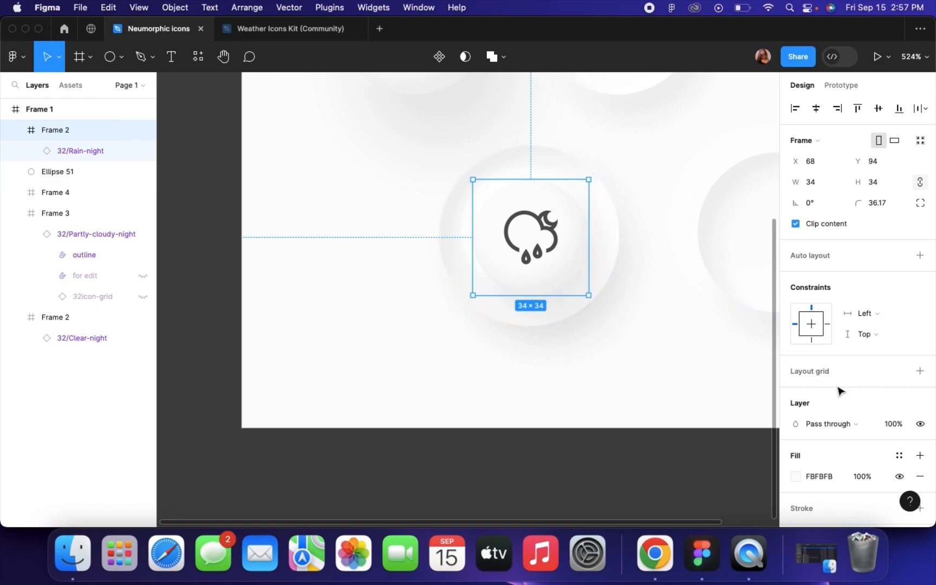
pyautogui.scroll(-5, 839, 388)
pyautogui.click(898, 406)
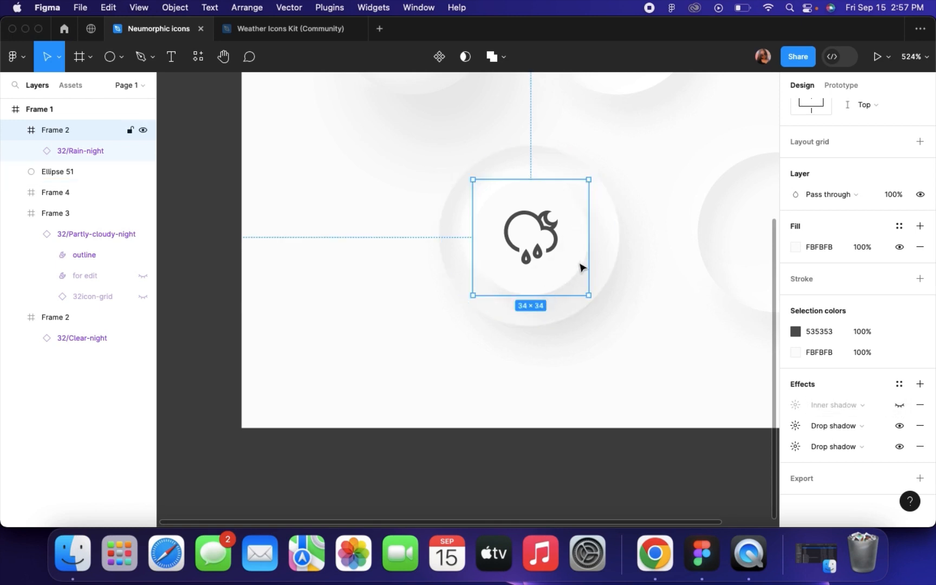
pyautogui.click(533, 375)
pyautogui.hotkey('shift', '1')
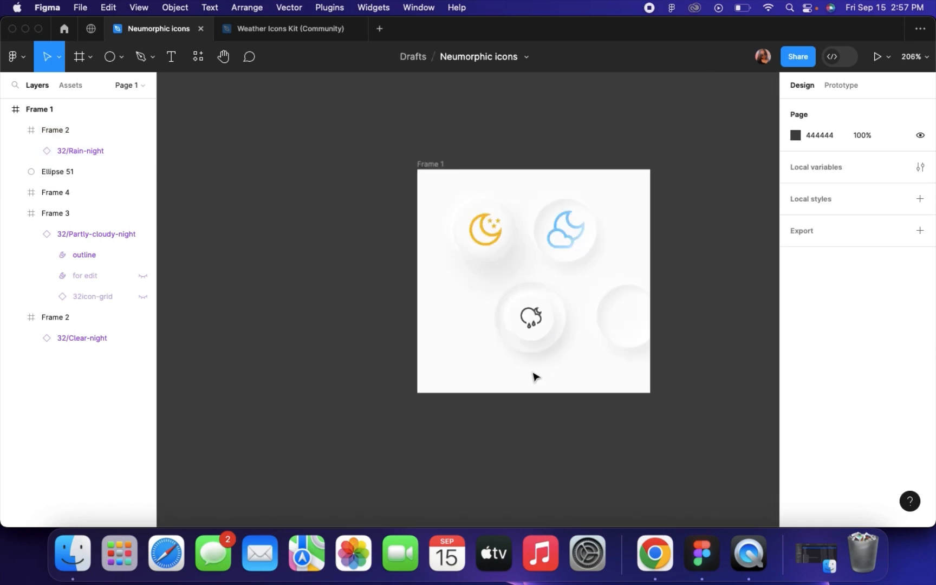
# Hide the inner shadow of the large Clear-night button frame
pyautogui.scroll(5, 533, 375)
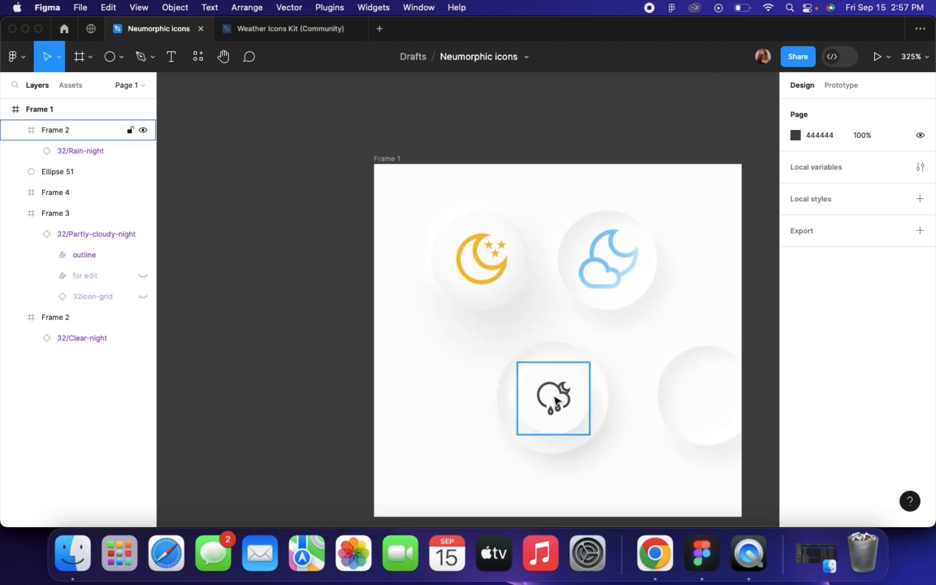
pyautogui.click(495, 252)
pyautogui.scroll(-5, 812, 373)
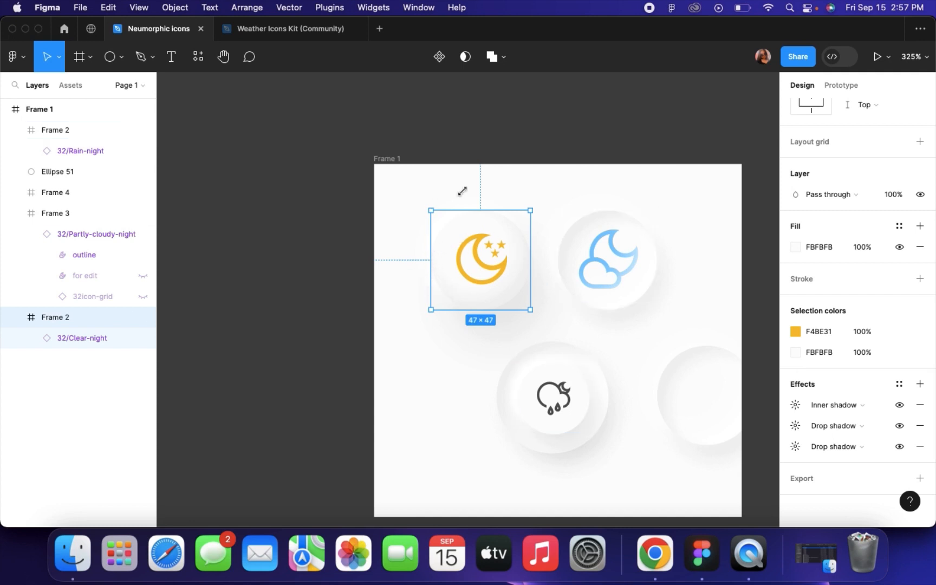
pyautogui.click(898, 406)
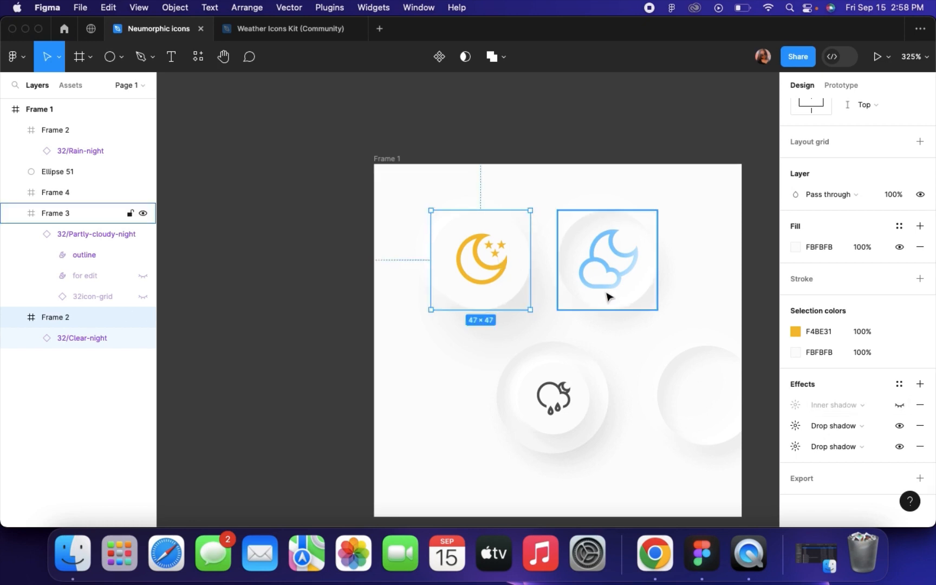
# Set the blur of the Partly-cloudy-night circle's dark inner shadow, 1C1C1C, to 4
pyautogui.click(590, 235)
pyautogui.click(898, 426)
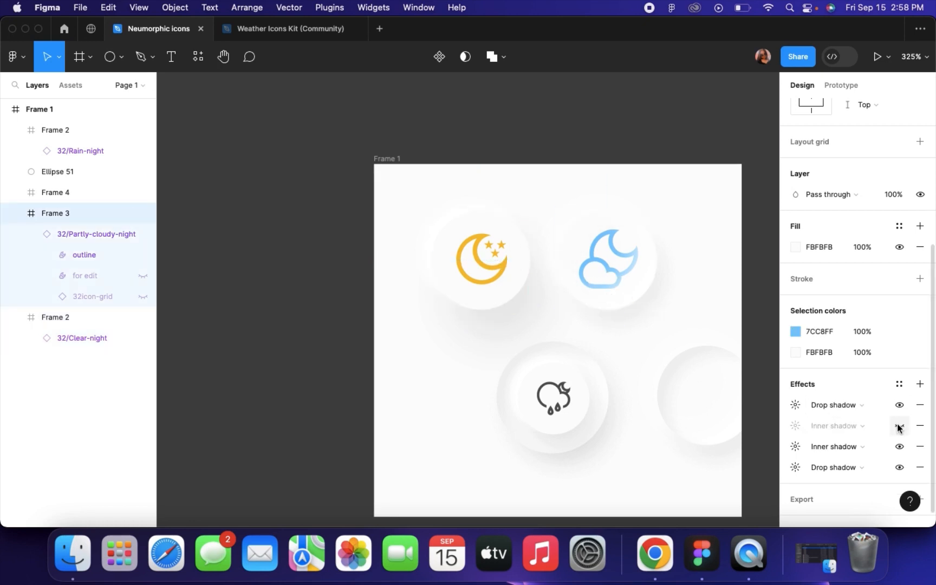
pyautogui.click(898, 427)
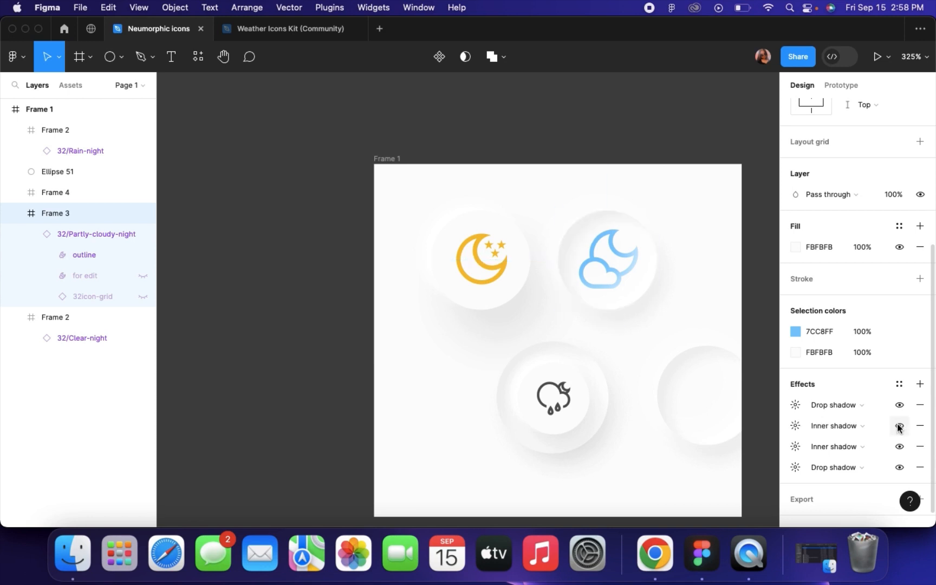
pyautogui.click(795, 425)
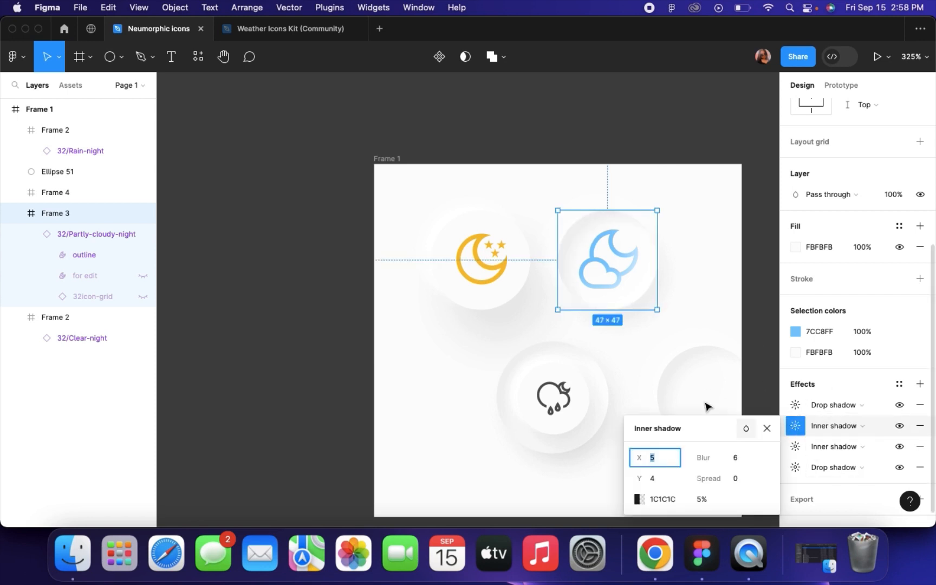
pyautogui.click(733, 458)
pyautogui.write('4')
pyautogui.press('Return')
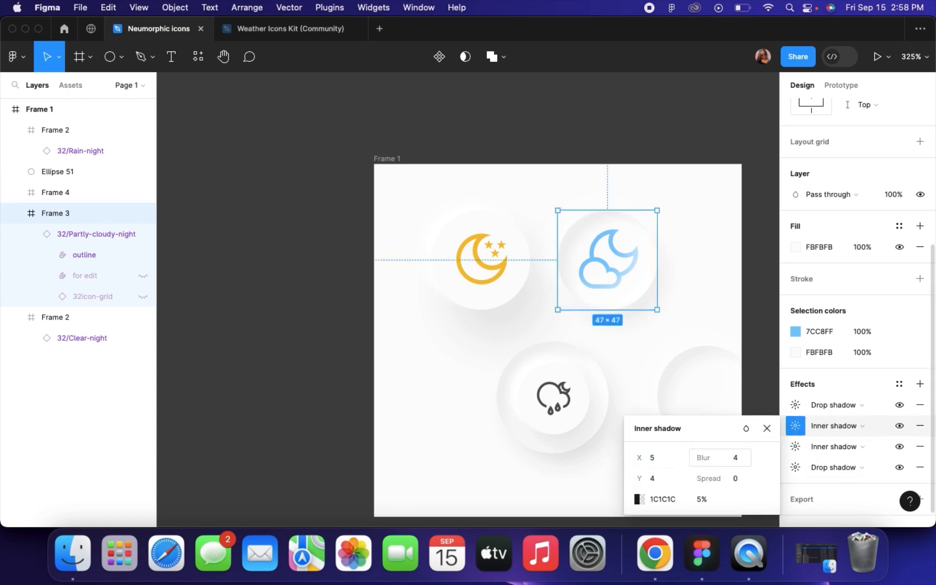
# Try a blur of 2 on the Partly-cloudy-night circle's dark inner shadow and return it to 4
pyautogui.click(733, 459)
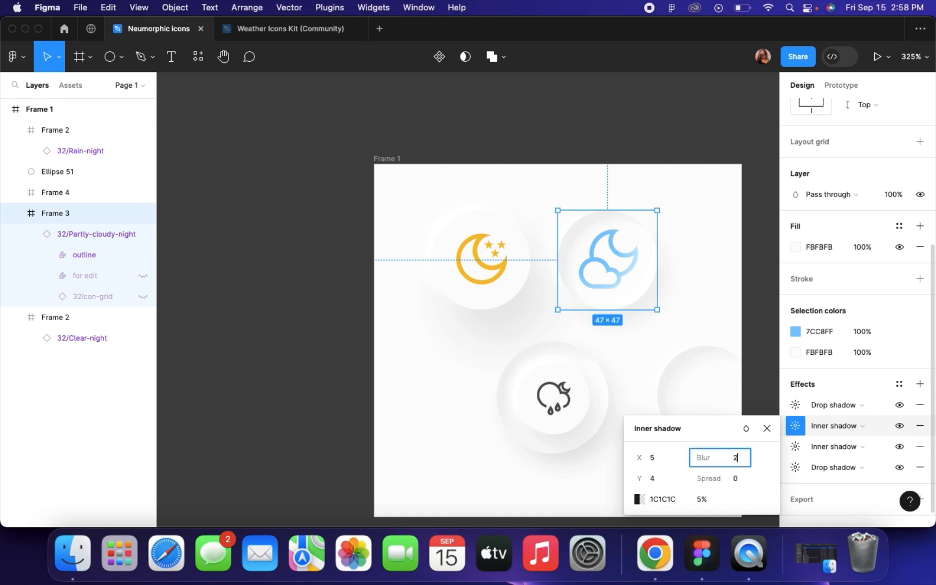
pyautogui.write('2')
pyautogui.press('Return')
pyautogui.click(743, 458)
pyautogui.write('4')
pyautogui.press('Return')
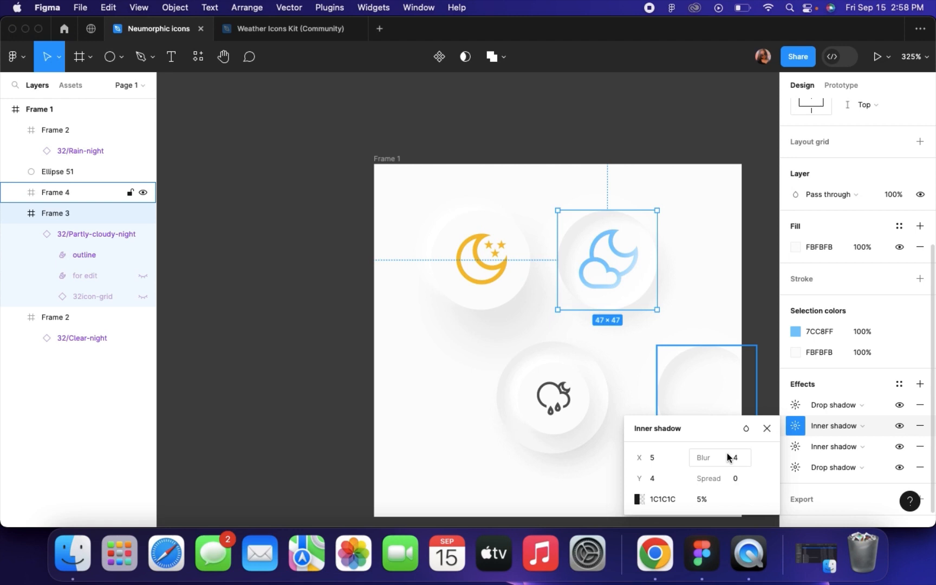
pyautogui.click(754, 286)
pyautogui.scroll(-2, 757, 291)
pyautogui.hscroll(2, 758, 292)
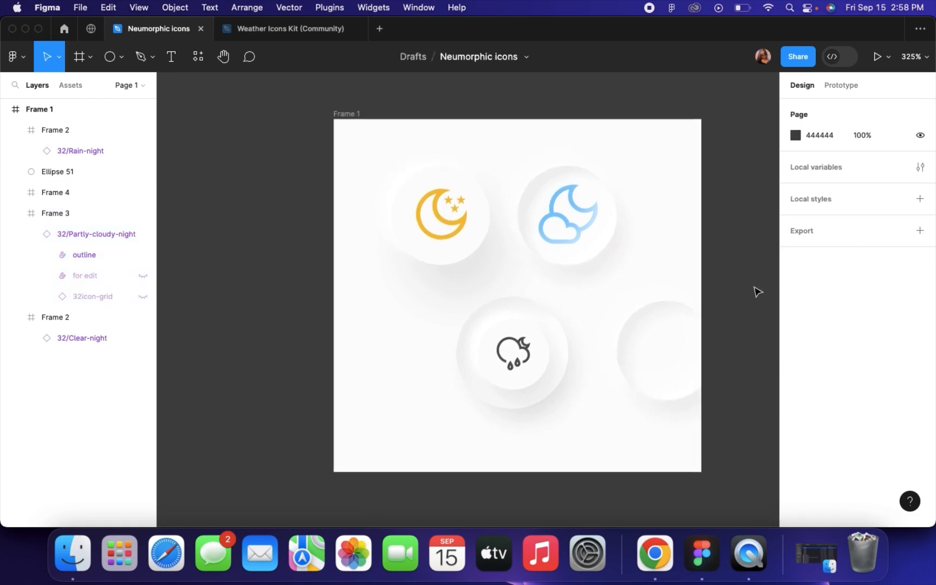
# Recolor the Rain-night icon to a soft pinkish red, F28B8B
pyautogui.click(518, 359)
pyautogui.click(518, 358)
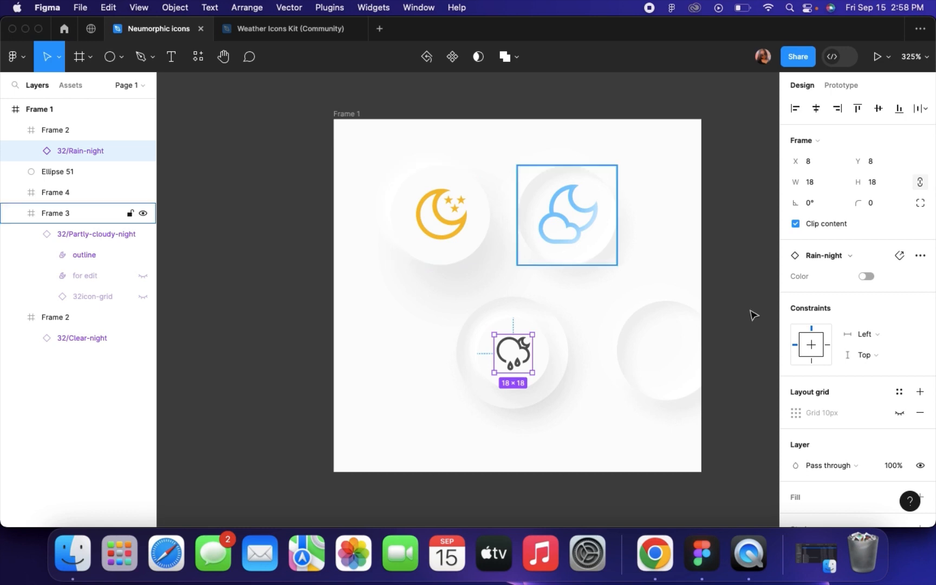
pyautogui.scroll(-3, 808, 348)
pyautogui.click(795, 415)
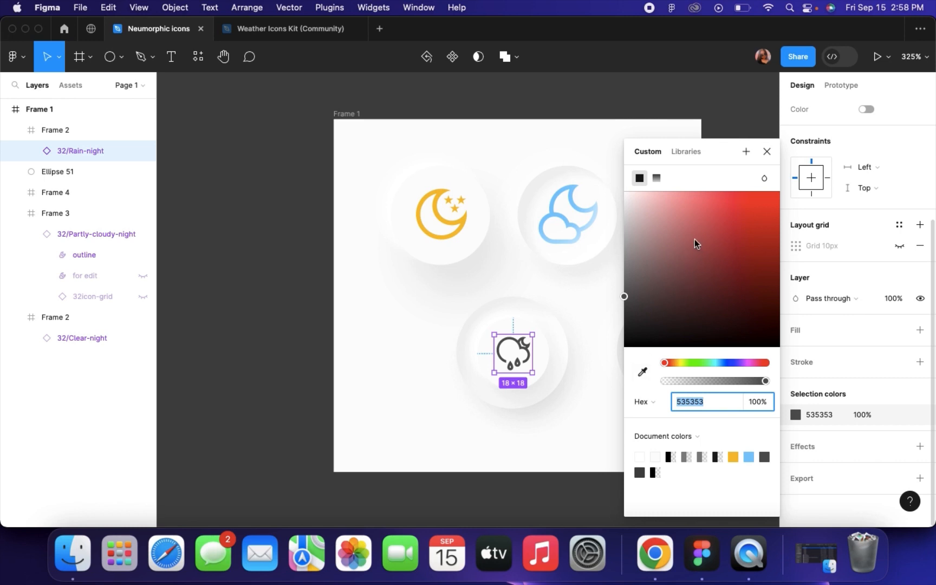
pyautogui.click(676, 201)
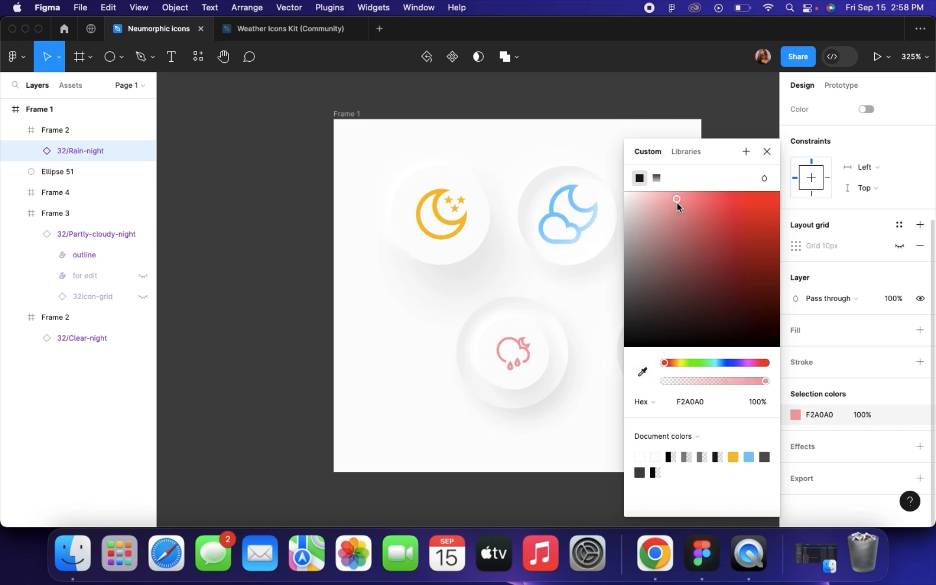
pyautogui.click(690, 200)
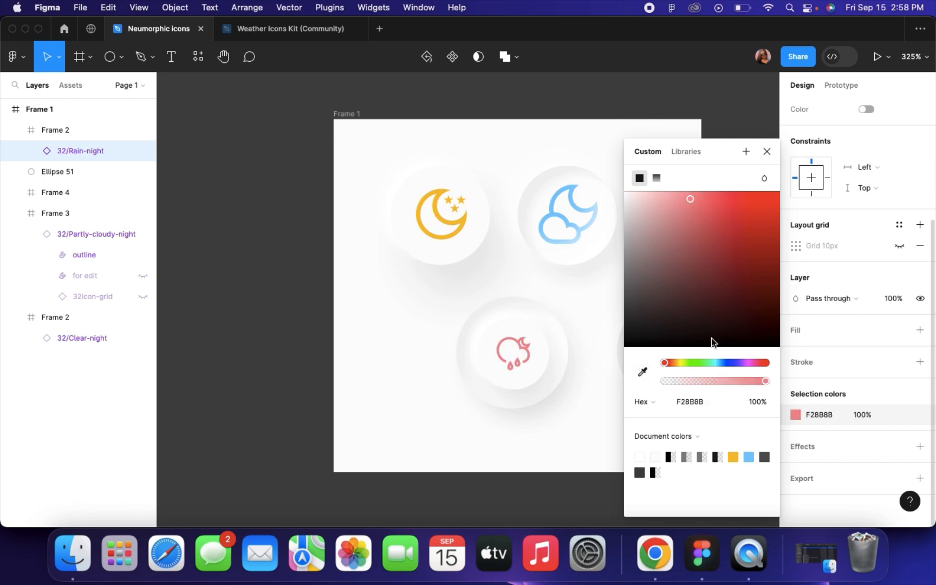
# Recolor the Rain-night icon to a bright pink, F76ED8
pyautogui.click(744, 363)
pyautogui.click(753, 364)
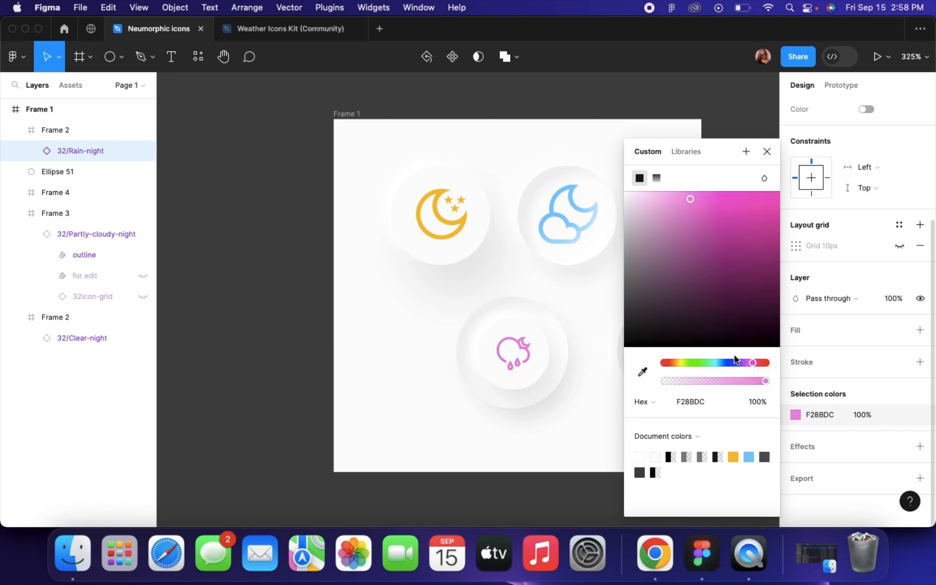
pyautogui.click(710, 198)
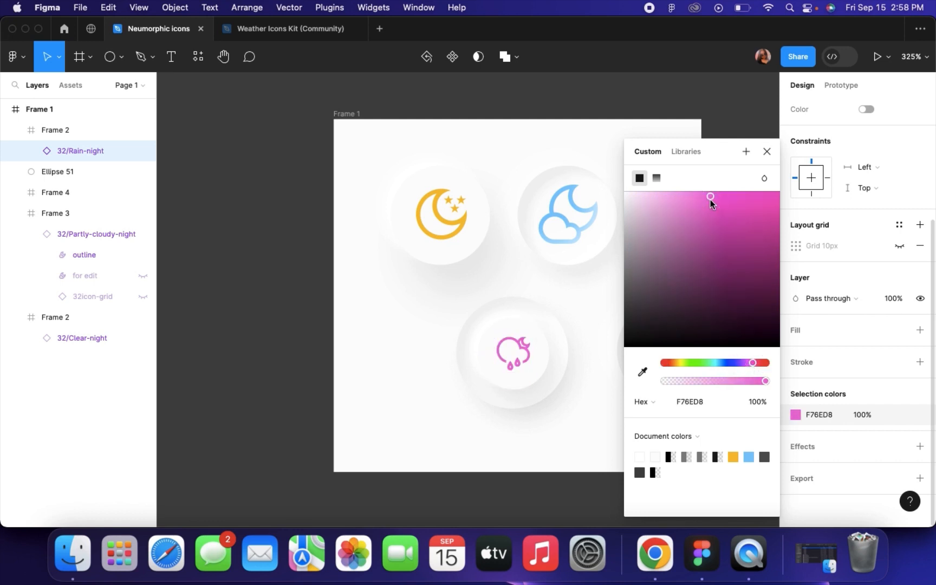
pyautogui.click(733, 123)
# Move the Rain-night button together with its surrounding circle slightly up and left, closer to the two upper circles
pyautogui.click(525, 312)
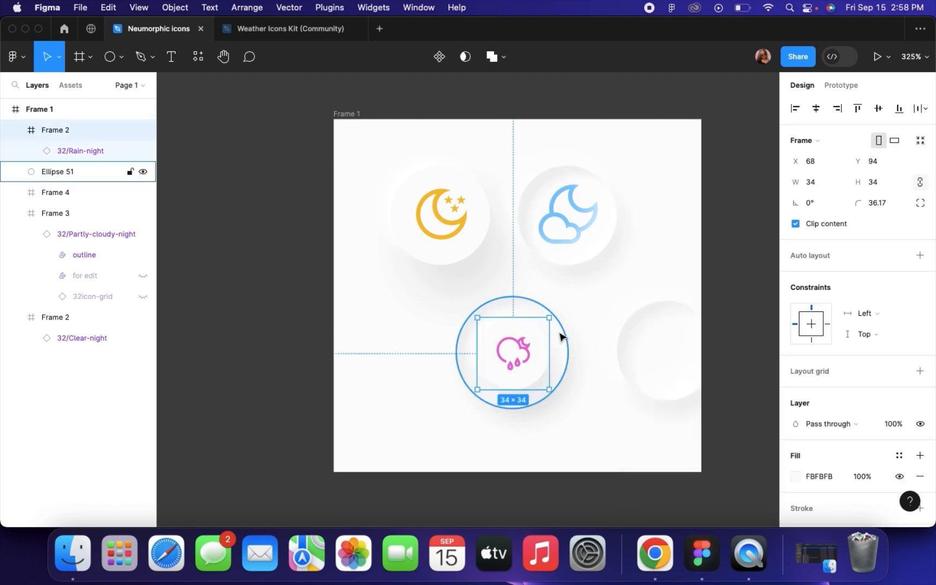
pyautogui.keyDown('shift'); pyautogui.click(560, 335); pyautogui.keyUp('shift')
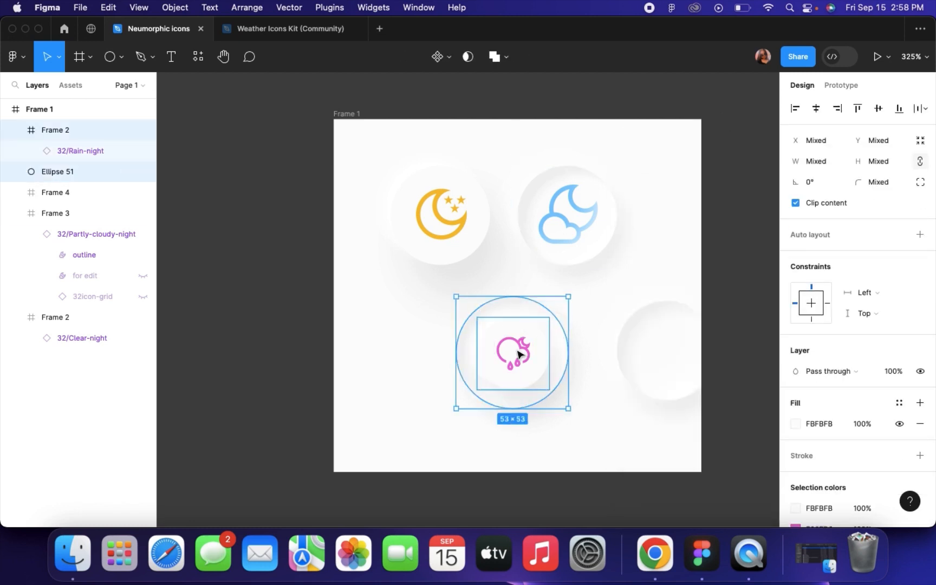
pyautogui.moveTo(515, 352); pyautogui.dragTo(505, 332)
# Copy the uncolored Sunny icon from the Weather Icons Kit file and return to the Neumorphic icons file
pyautogui.click(546, 213)
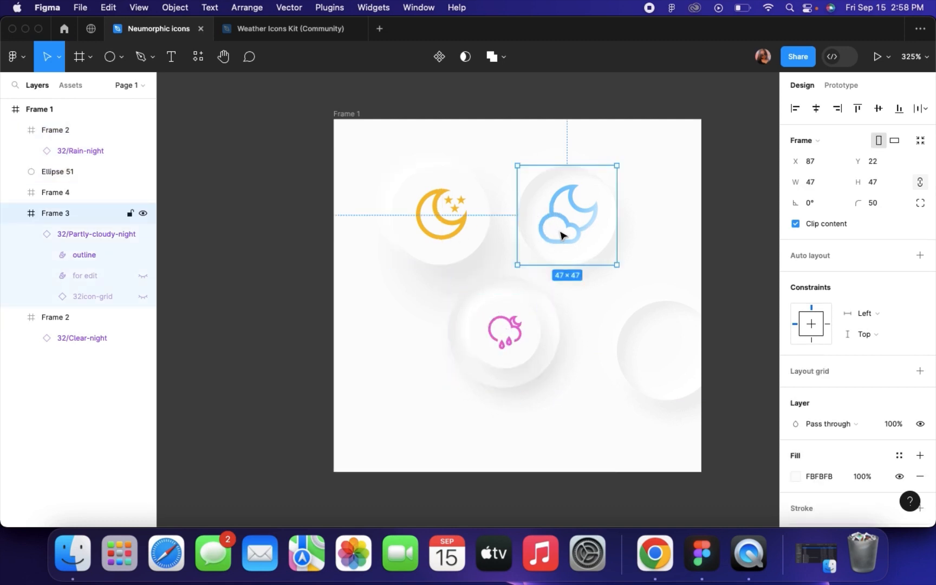
pyautogui.click(255, 35)
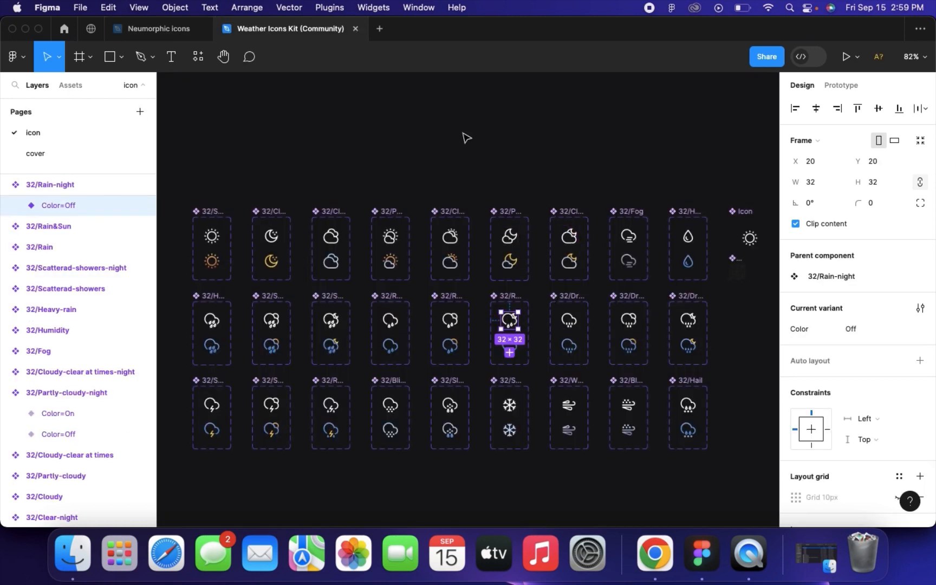
pyautogui.click(463, 136)
pyautogui.click(222, 242)
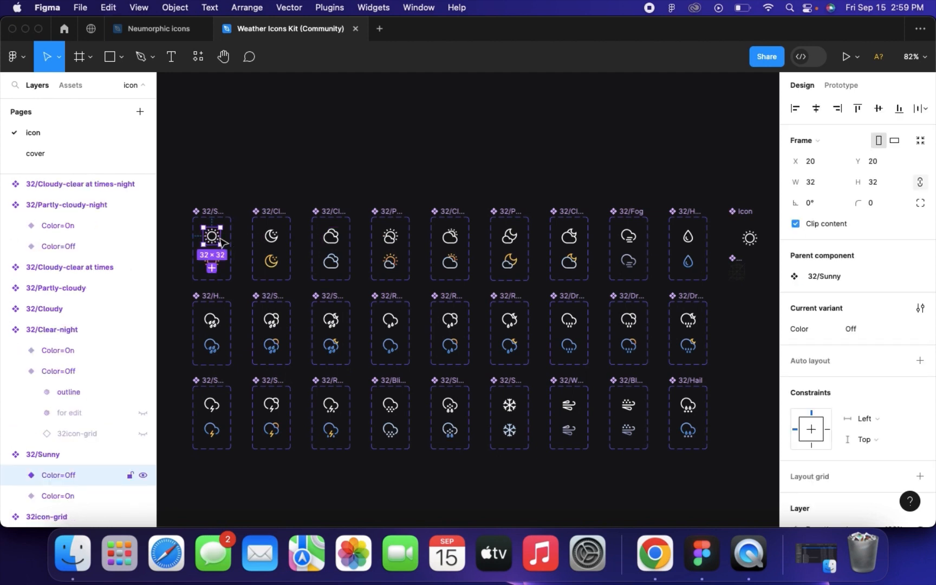
pyautogui.click(168, 28)
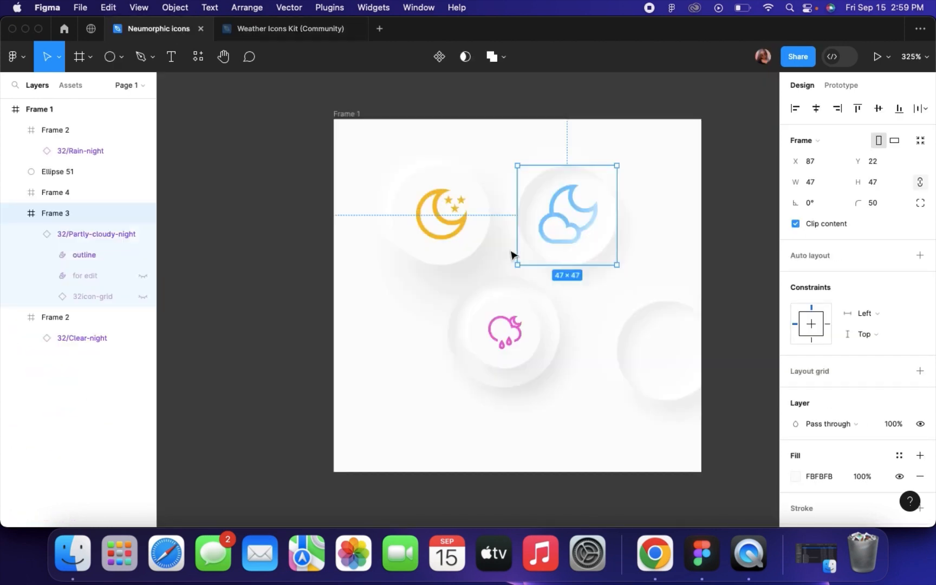
# Replace the Partly-cloudy-night icon with the copied Sunny icon, centered in the pressed-in circle
pyautogui.click(587, 217)
pyautogui.press('Delete')
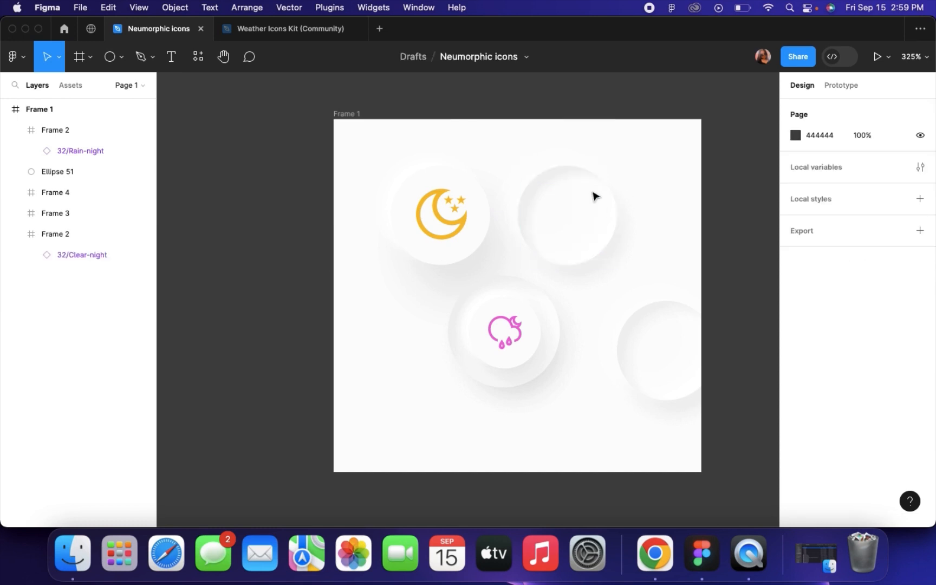
pyautogui.press('super+v')
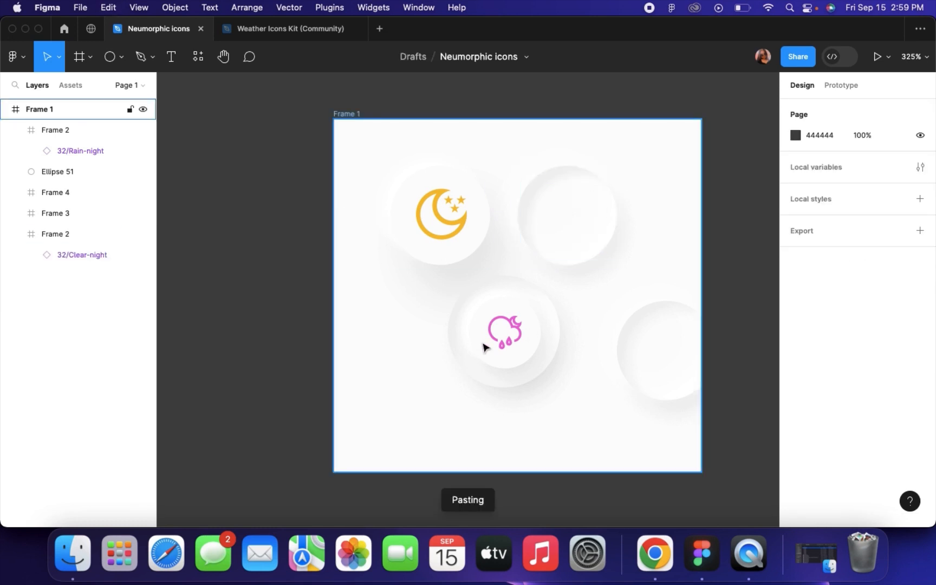
pyautogui.moveTo(577, 220); pyautogui.dragTo(570, 227)
# Recolor the Sunny icon to the document's yellow, F4BE31
pyautogui.scroll(-3, 894, 378)
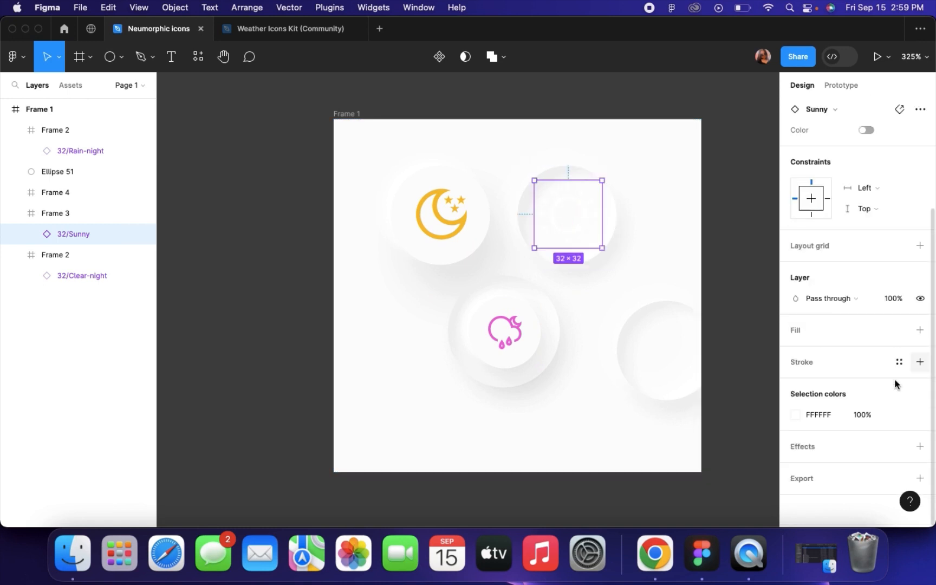
pyautogui.click(795, 414)
pyautogui.click(642, 372)
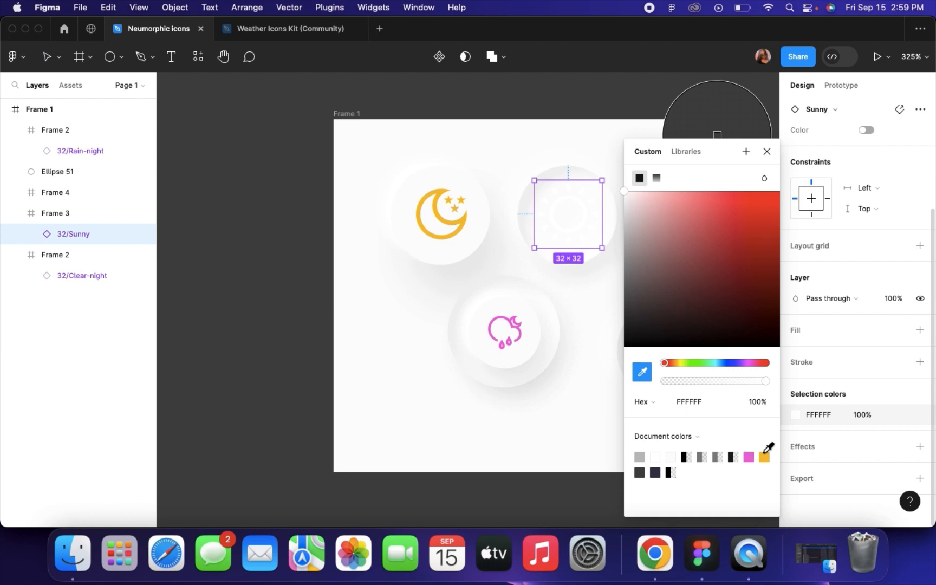
pyautogui.click(764, 457)
pyautogui.click(643, 374)
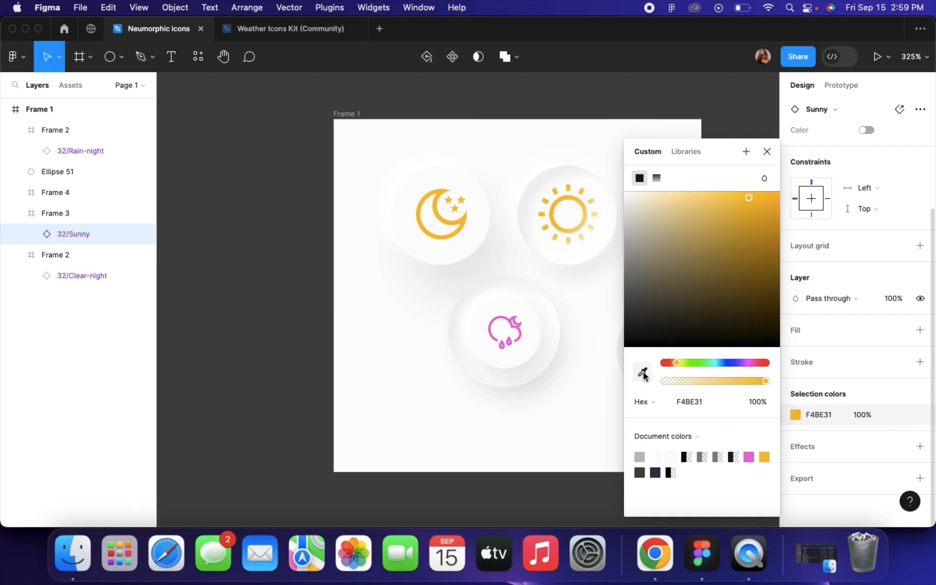
# Try the Sunny icon's Color variant and switch it back off
pyautogui.scroll(5, 579, 225)
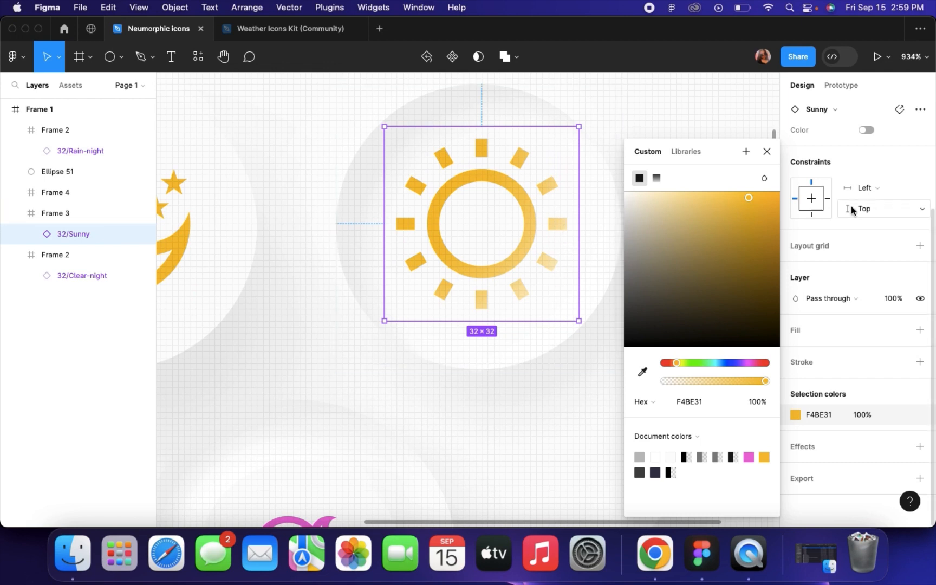
pyautogui.scroll(3, 851, 206)
pyautogui.click(867, 276)
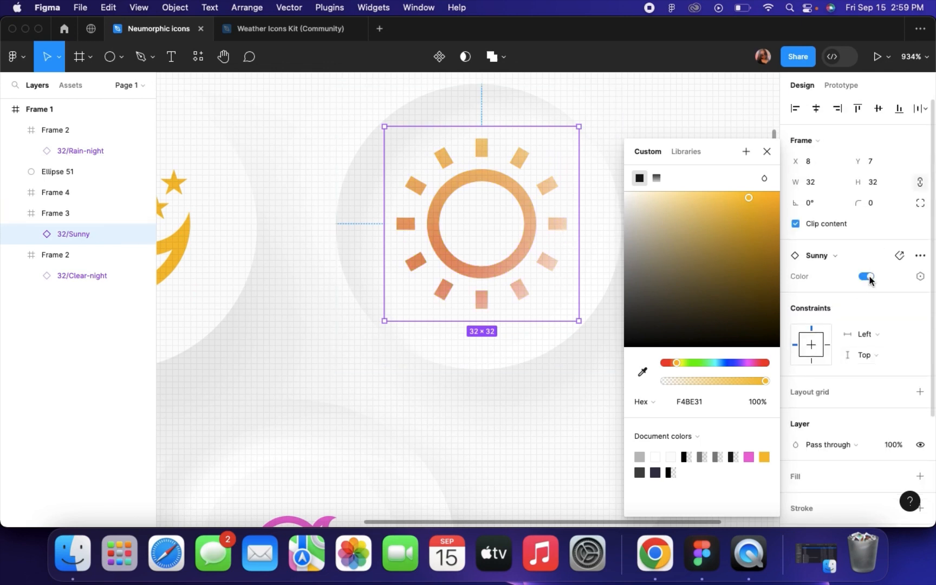
pyautogui.click(866, 277)
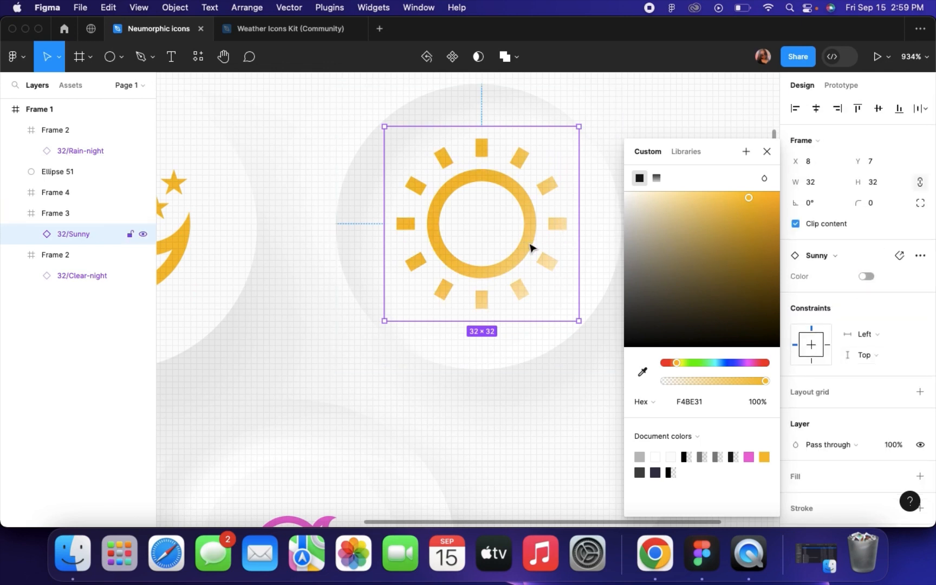
pyautogui.scroll(-5, 529, 246)
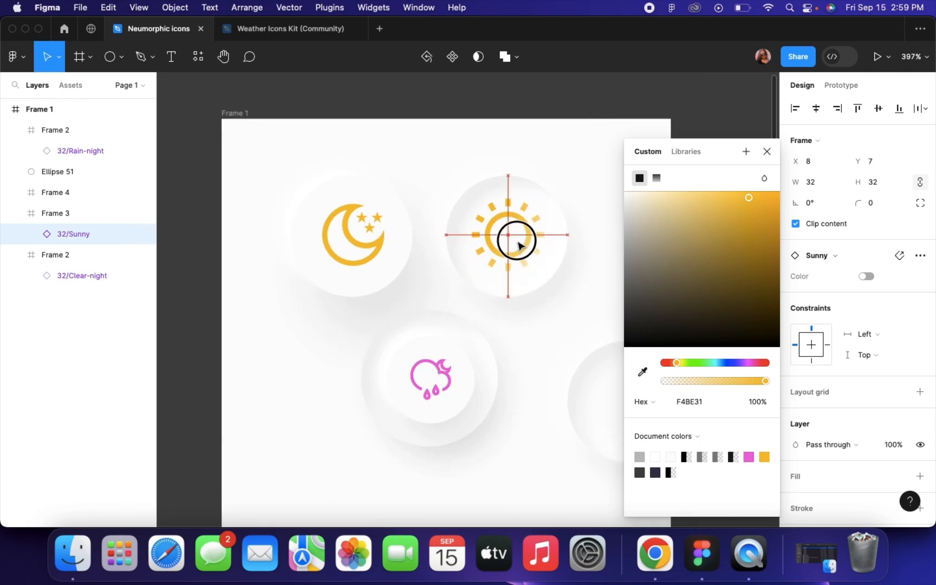
# Hide and restore the white inner shadow of the Sunny icon's circle frame, and open that shadow's settings
pyautogui.click(564, 262)
pyautogui.scroll(-5, 913, 439)
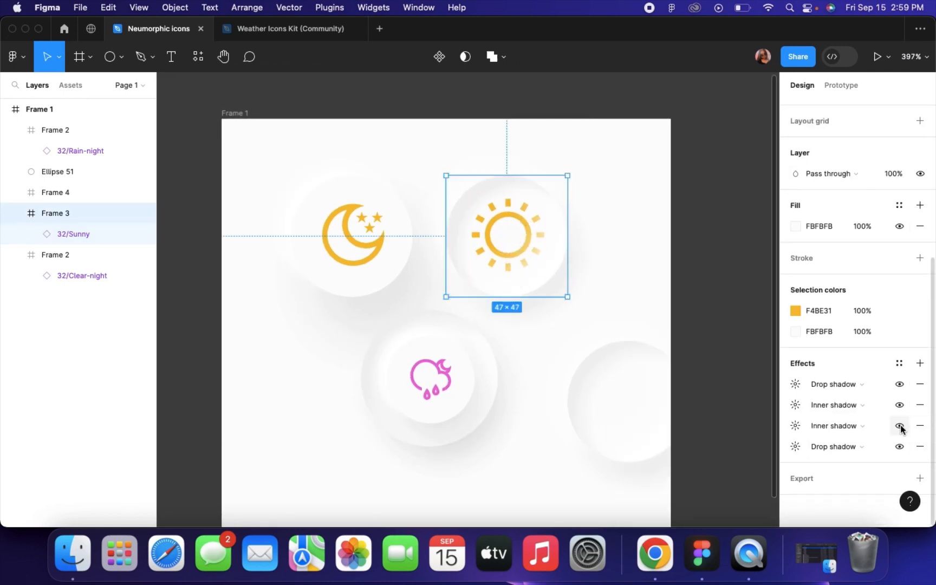
pyautogui.click(899, 425)
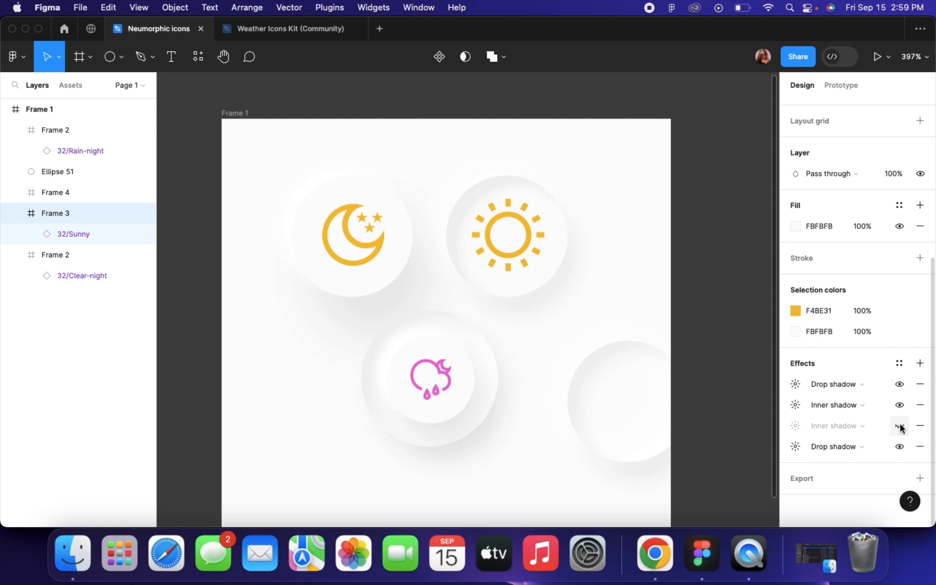
pyautogui.click(899, 426)
pyautogui.click(795, 426)
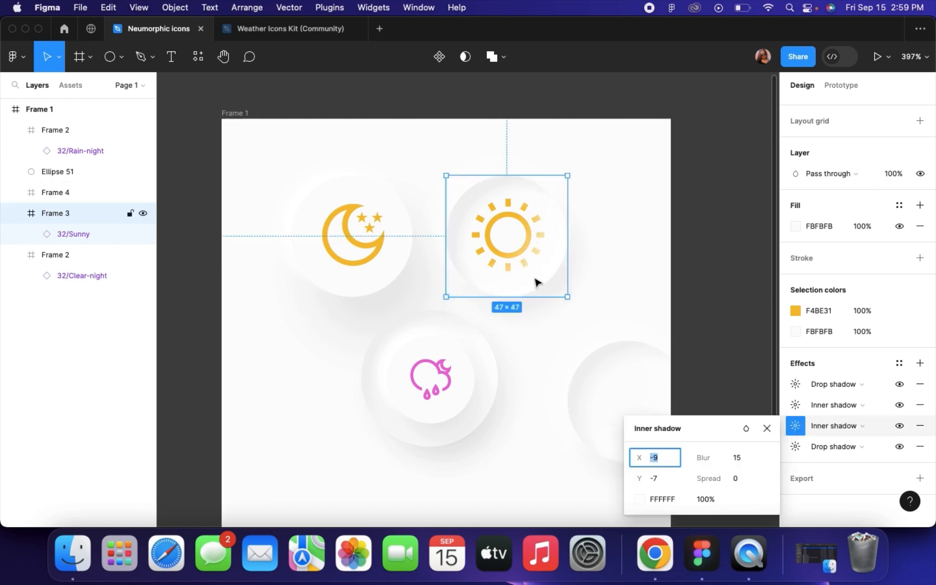
pyautogui.scroll(-2, 549, 252)
pyautogui.scroll(3, 522, 251)
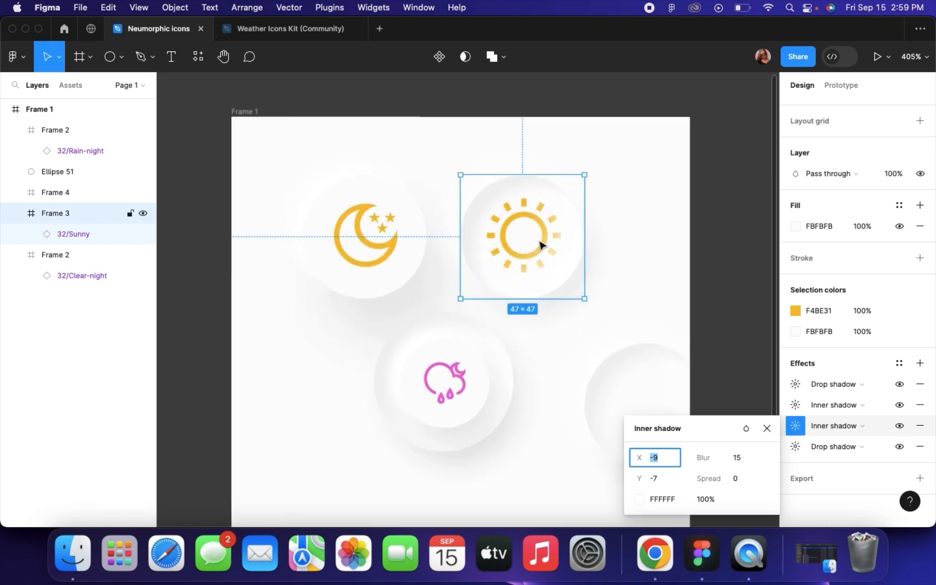
# Move the Sunny icon out of Frame 1 to its right, and both empty pressed-in circle frames out to its left
pyautogui.click(521, 218)
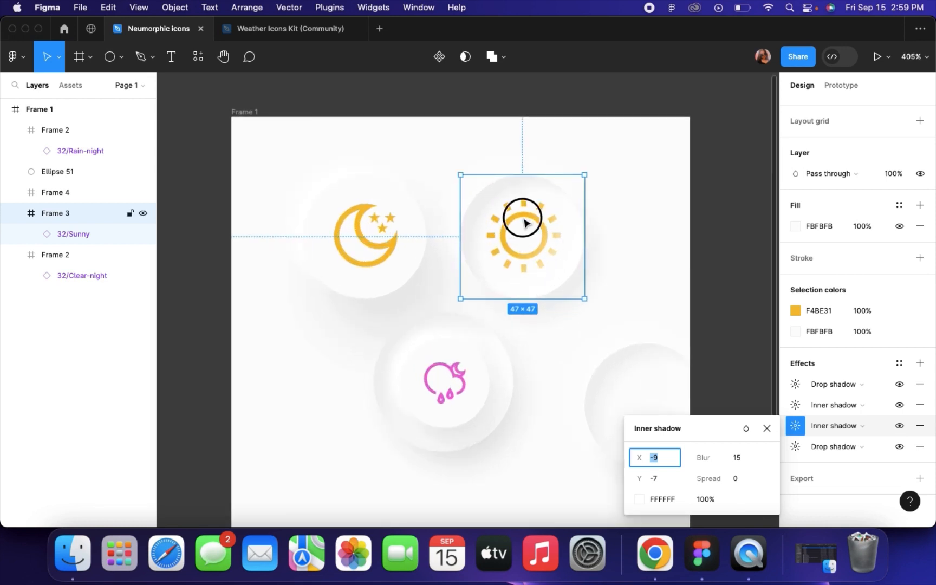
pyautogui.moveTo(512, 234); pyautogui.dragTo(741, 263)
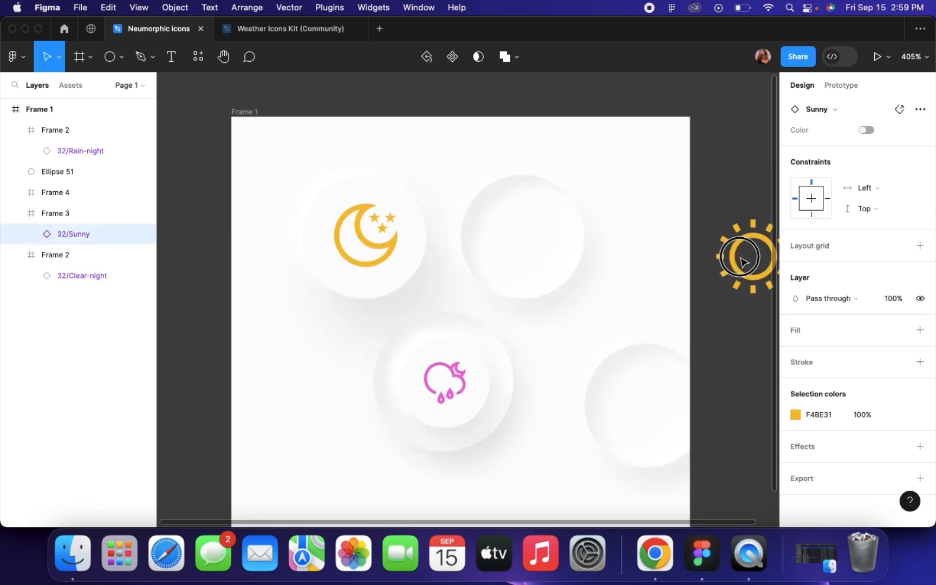
pyautogui.click(537, 249)
pyautogui.keyDown('shift'); pyautogui.click(625, 386); pyautogui.keyUp('shift')
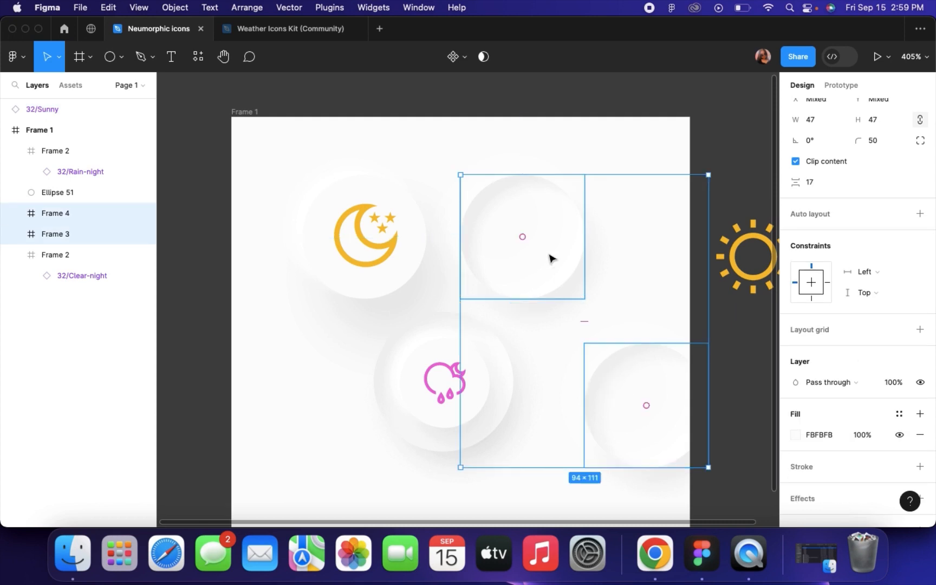
pyautogui.moveTo(550, 257); pyautogui.dragTo(196, 242)
pyautogui.click(330, 259)
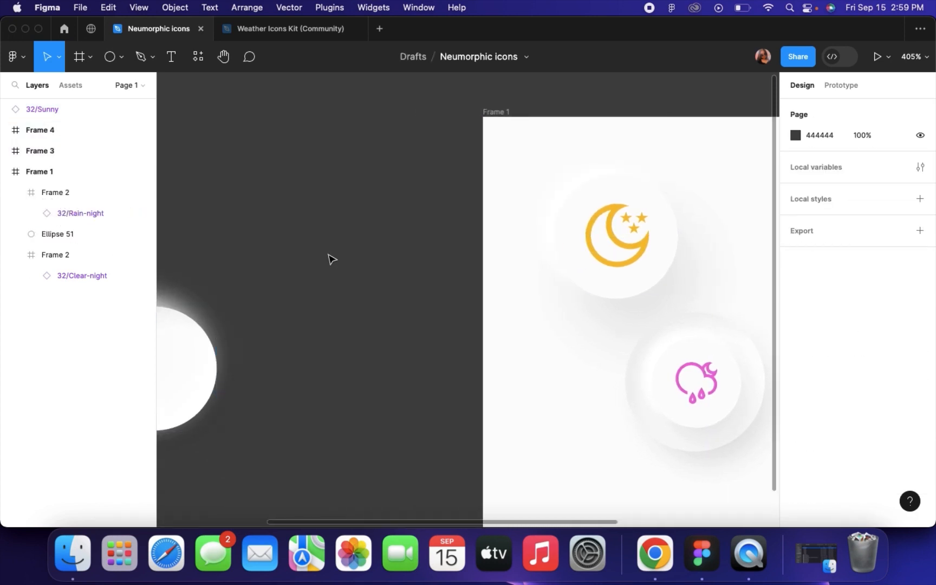
# Duplicate the outer circle around the Rain-night button and place the copy beside the Clear-night button at X 93, Y 21
pyautogui.hscroll(5, 330, 258)
pyautogui.scroll(-2, 330, 258)
pyautogui.click(562, 291)
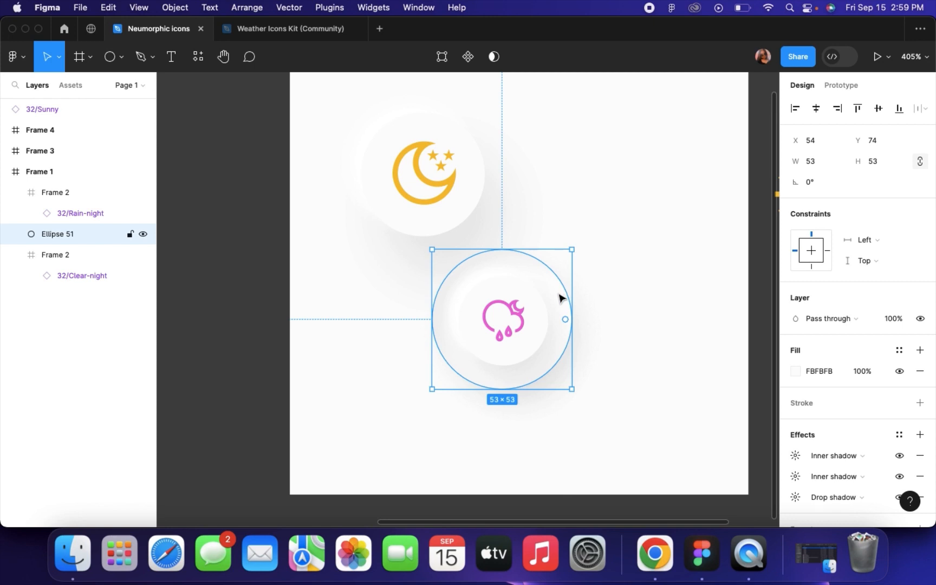
pyautogui.moveTo(562, 297); pyautogui.dragTo(662, 157)
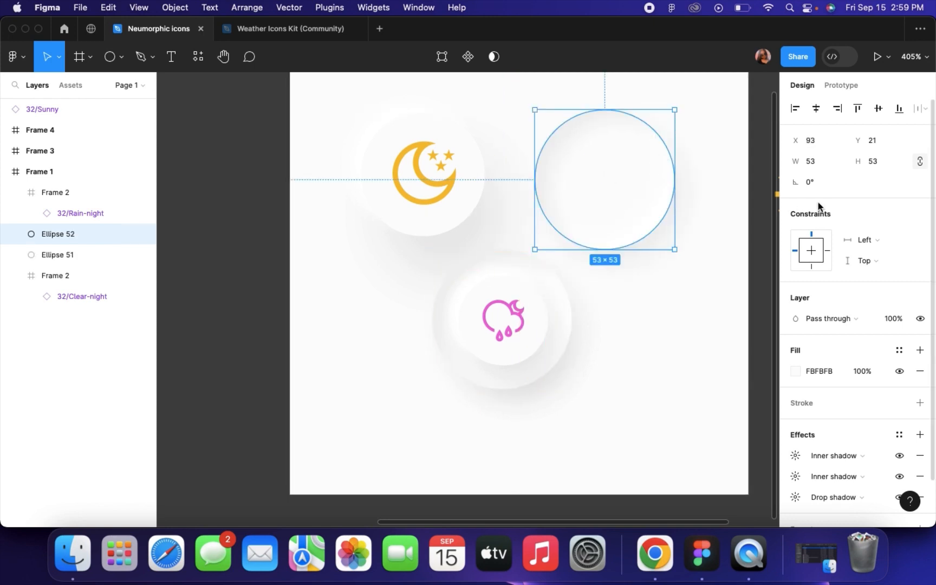
# Resize the duplicated circle to 47 × 47
pyautogui.click(811, 164)
pyautogui.write('47')
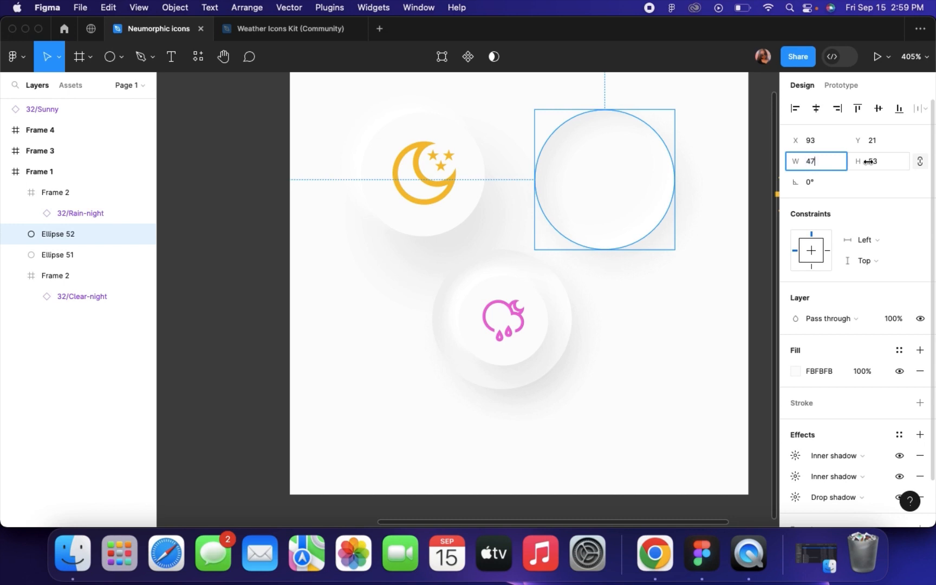
pyautogui.click(872, 162)
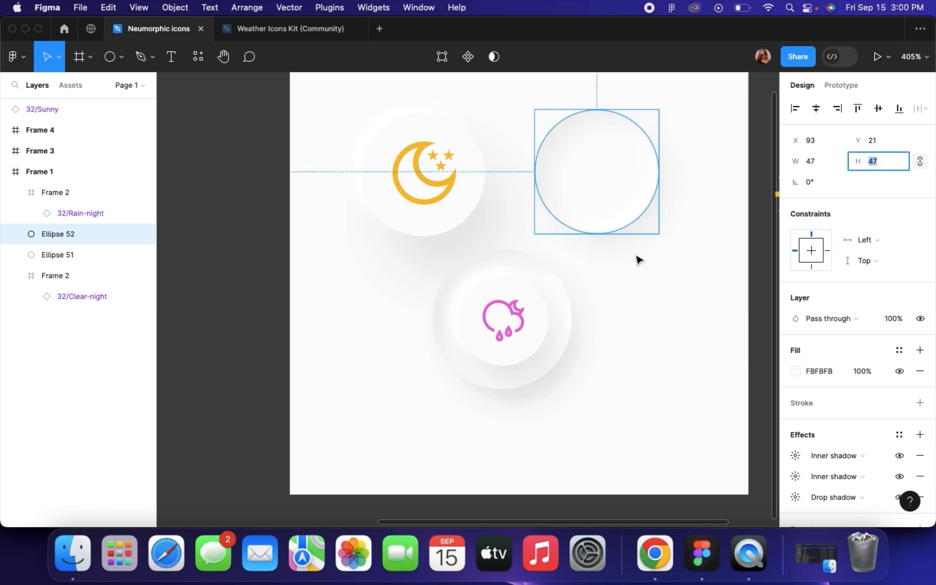
pyautogui.click(614, 249)
pyautogui.click(597, 180)
# Place the Sunny icon centered over the duplicated circle in Frame 1, at X 101, Y 29
pyautogui.scroll(-2, 596, 180)
pyautogui.hscroll(3, 595, 179)
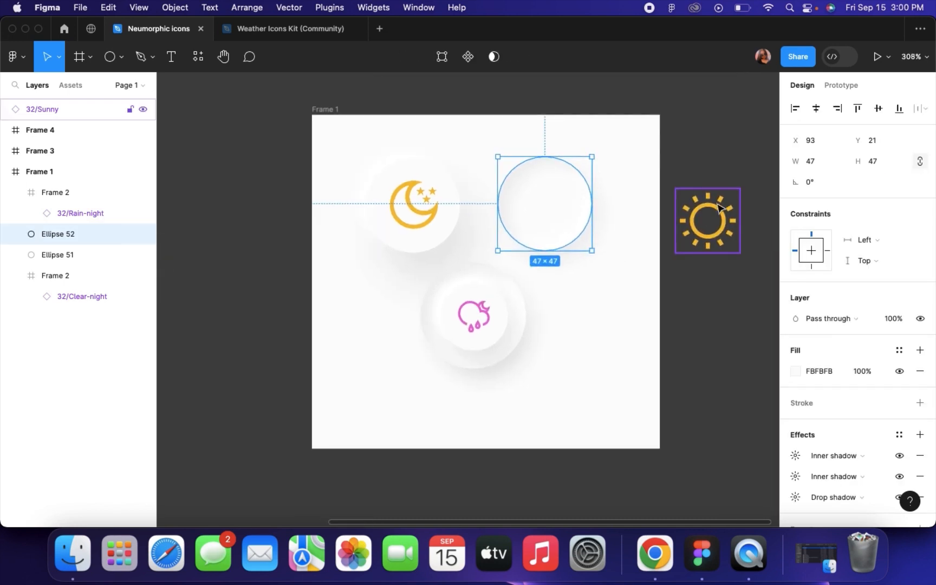
pyautogui.moveTo(709, 230); pyautogui.dragTo(528, 192)
pyautogui.scroll(5, 558, 215)
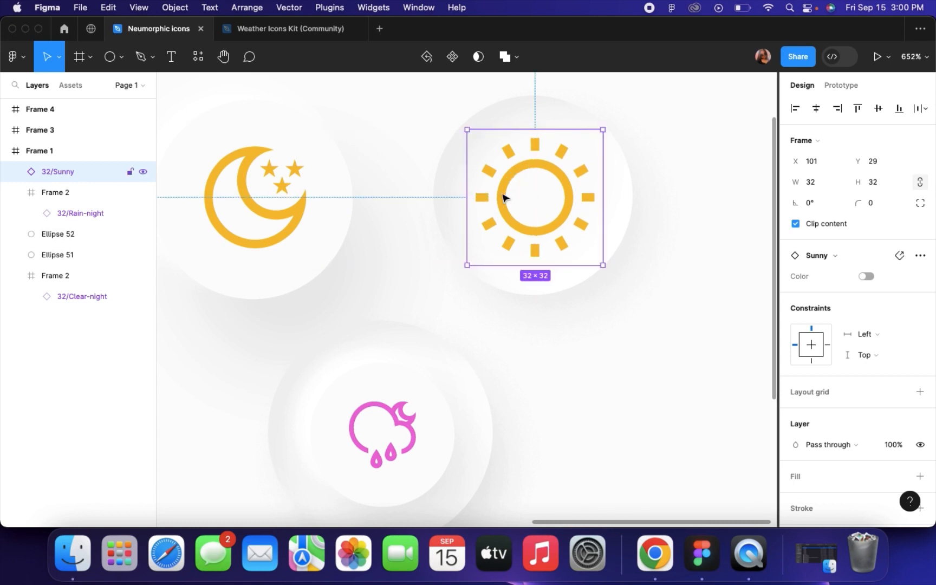
pyautogui.press('Left')
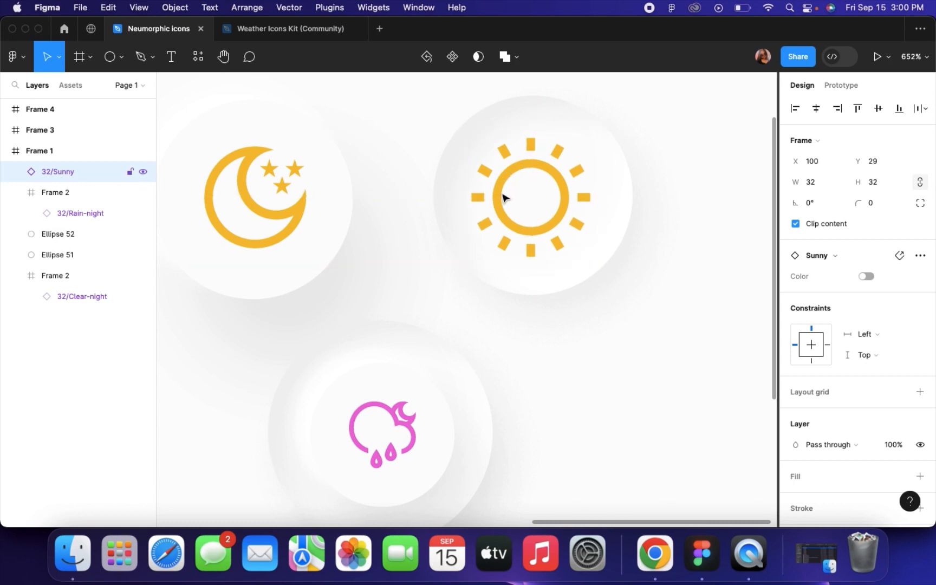
pyautogui.press('Right')
pyautogui.scroll(-5, 503, 197)
pyautogui.scroll(4, 503, 198)
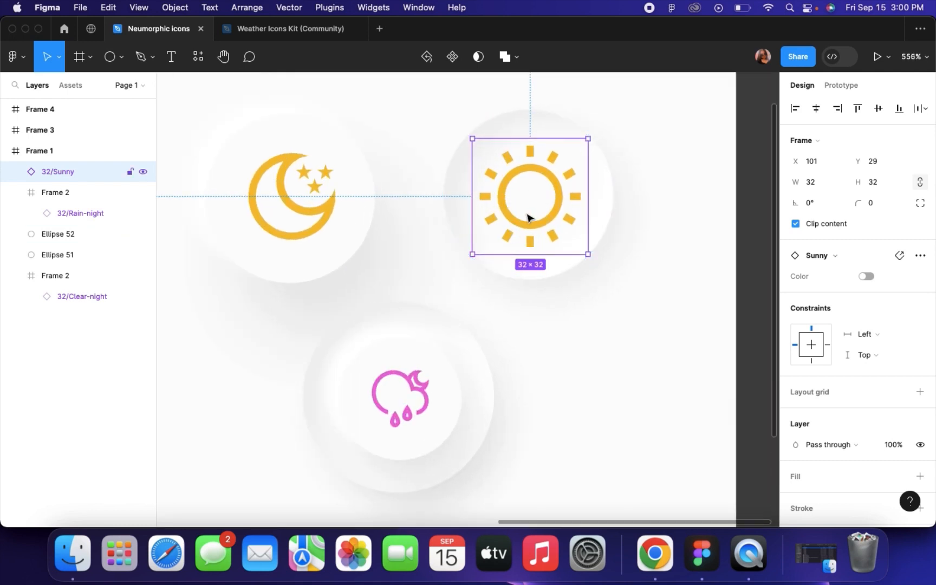
pyautogui.scroll(-3, 529, 191)
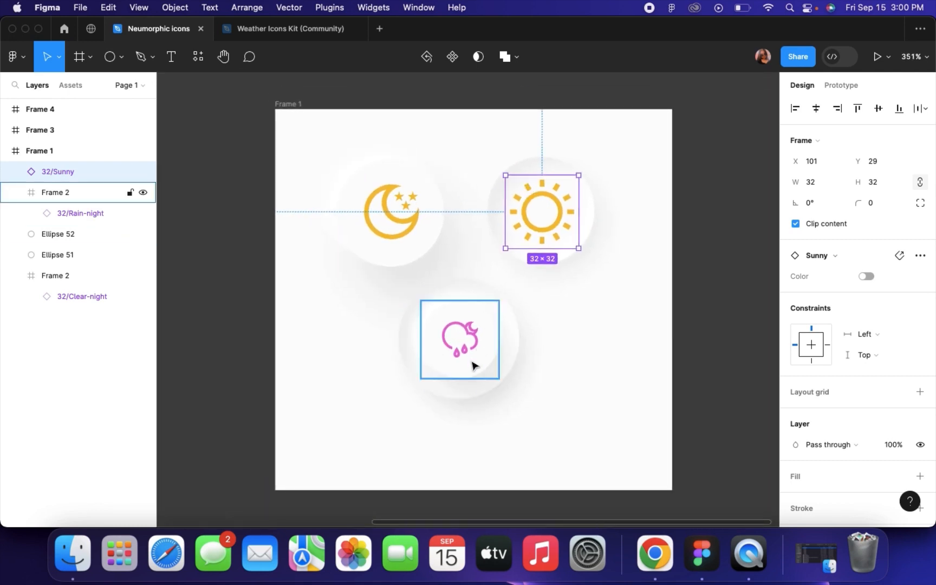
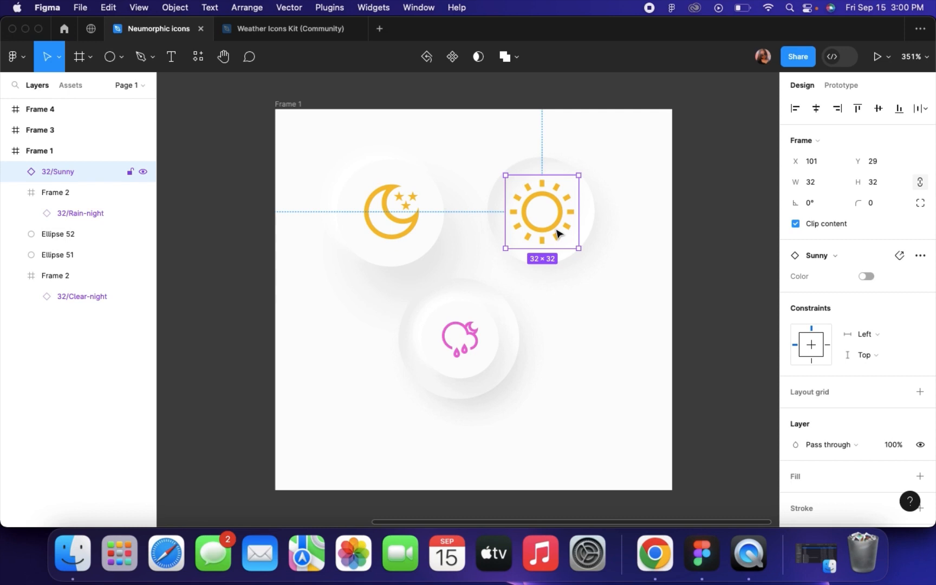
# Recolor the Clear-night icon from yellow to blue-violet 4C31F4
pyautogui.click(406, 214)
pyautogui.doubleClick(406, 214)
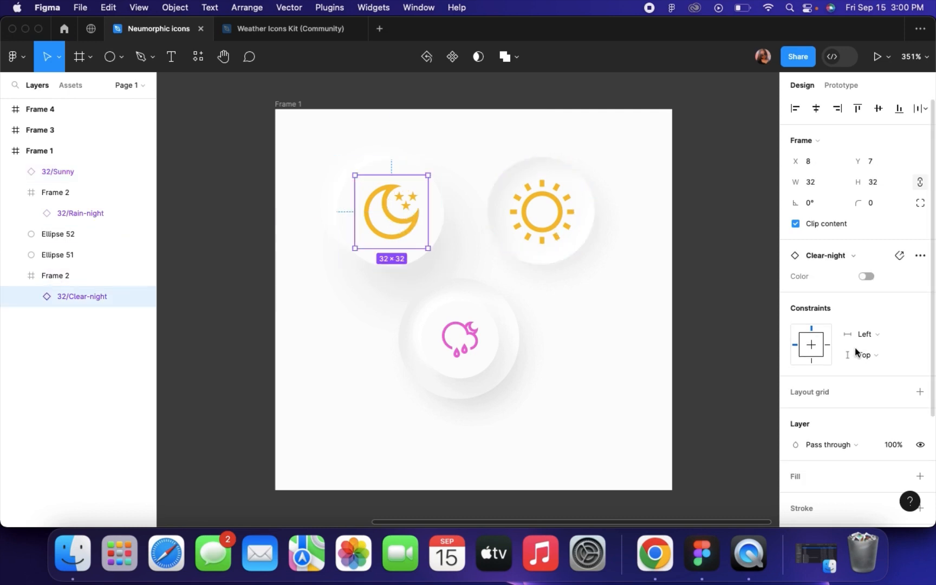
pyautogui.scroll(-3, 855, 352)
pyautogui.click(794, 471)
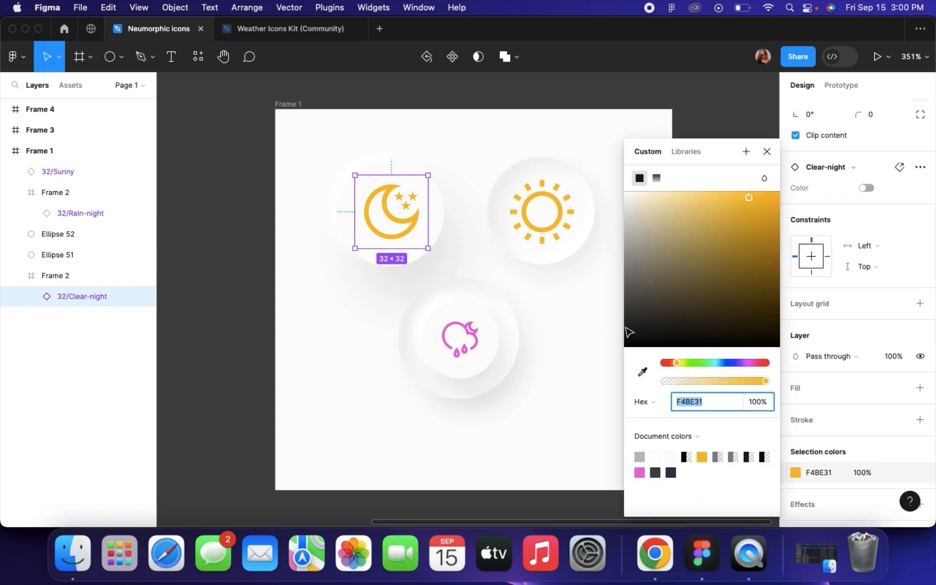
pyautogui.moveTo(749, 364); pyautogui.dragTo(734, 363)
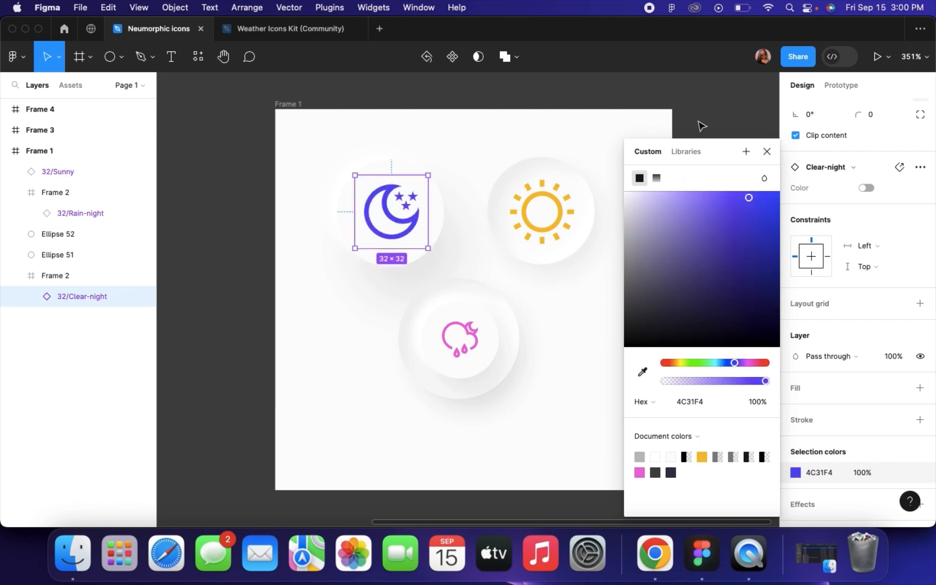
pyautogui.click(702, 126)
# Move the Rain-night button together with its outer circle slightly down in Frame 1, away from the two upper icons
pyautogui.click(470, 331)
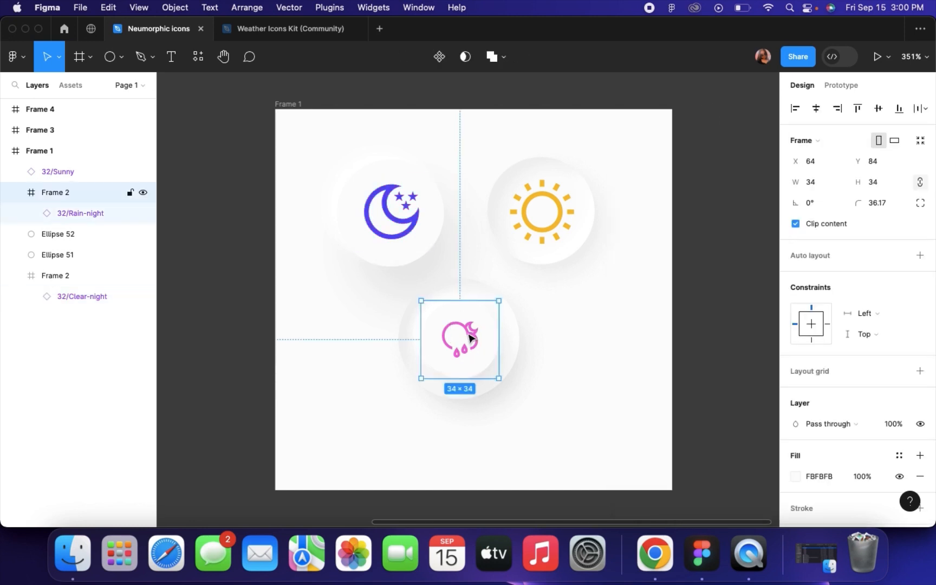
pyautogui.click(549, 407)
pyautogui.click(515, 369)
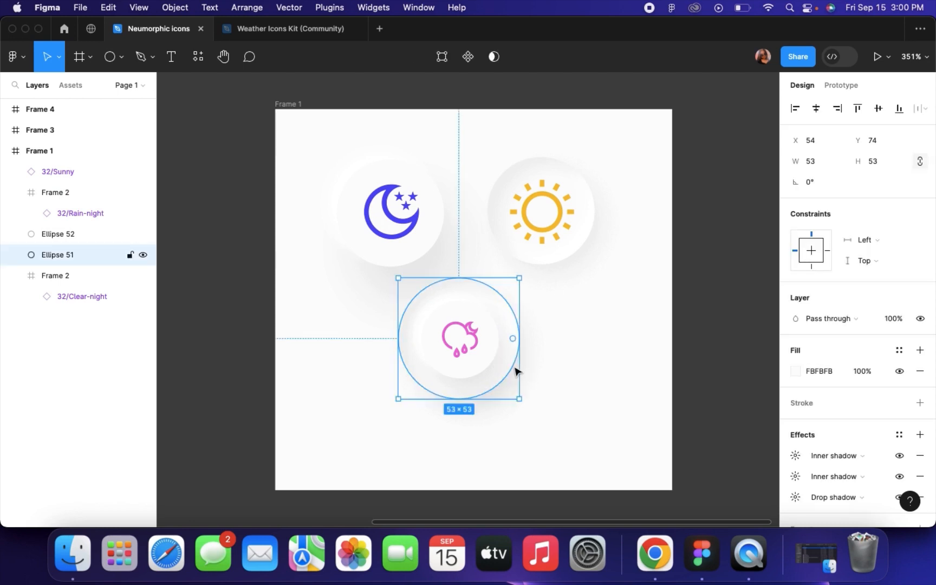
pyautogui.keyDown('shift'); pyautogui.click(455, 349); pyautogui.keyUp('shift')
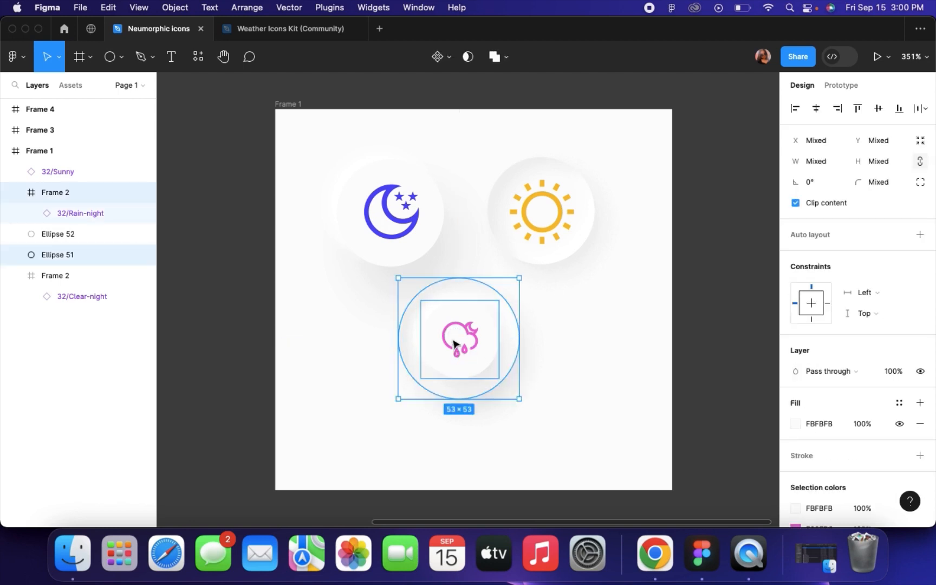
pyautogui.moveTo(452, 338); pyautogui.dragTo(456, 359)
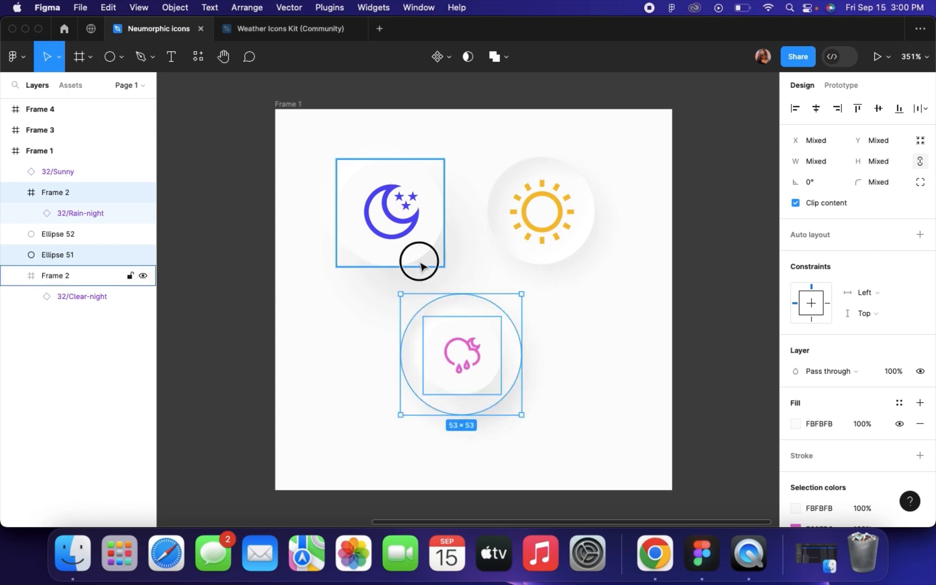
# Reduce the opacity of the 838383 drop shadow on the Clear-night button frame to 8%
pyautogui.click(420, 261)
pyautogui.scroll(-5, 861, 416)
pyautogui.click(795, 446)
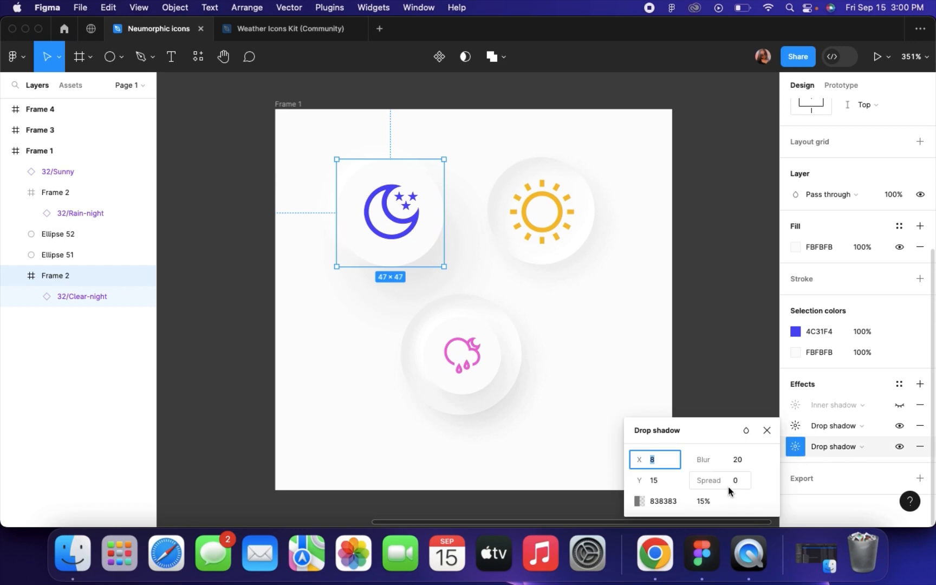
pyautogui.click(704, 499)
pyautogui.write('8')
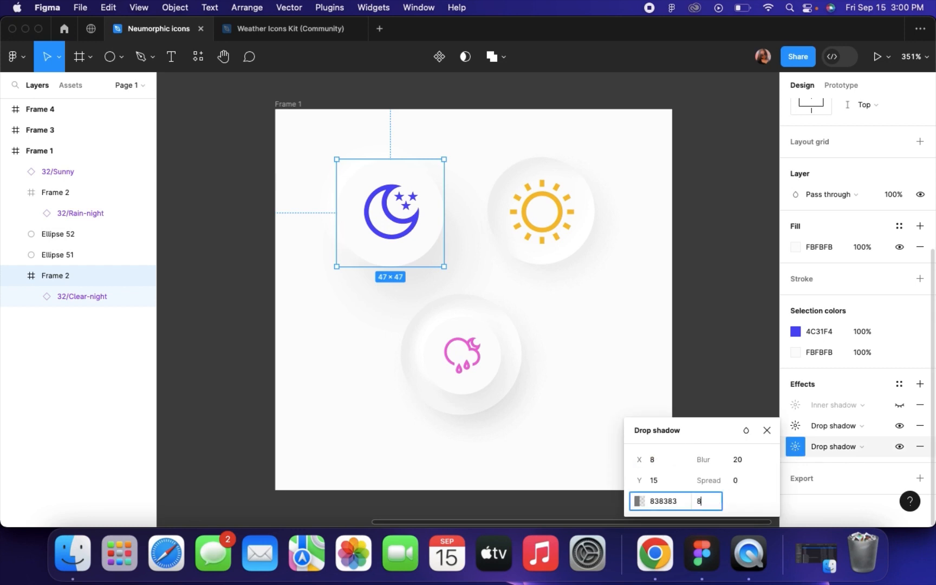
pyautogui.press('Return')
pyautogui.click(706, 331)
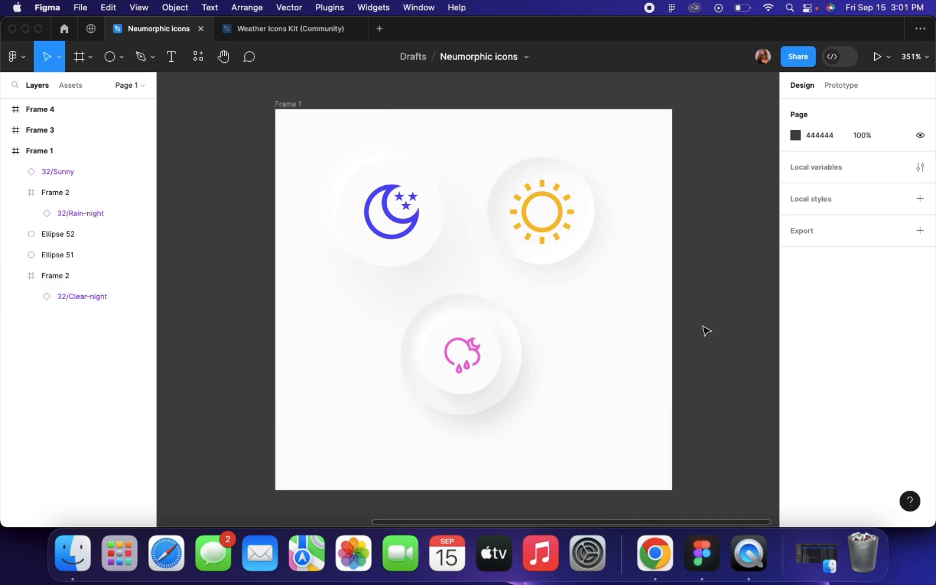
# Lighten the drop shadow color of the circle behind the Sunny icon to dark gray 4D4D4D
pyautogui.click(595, 226)
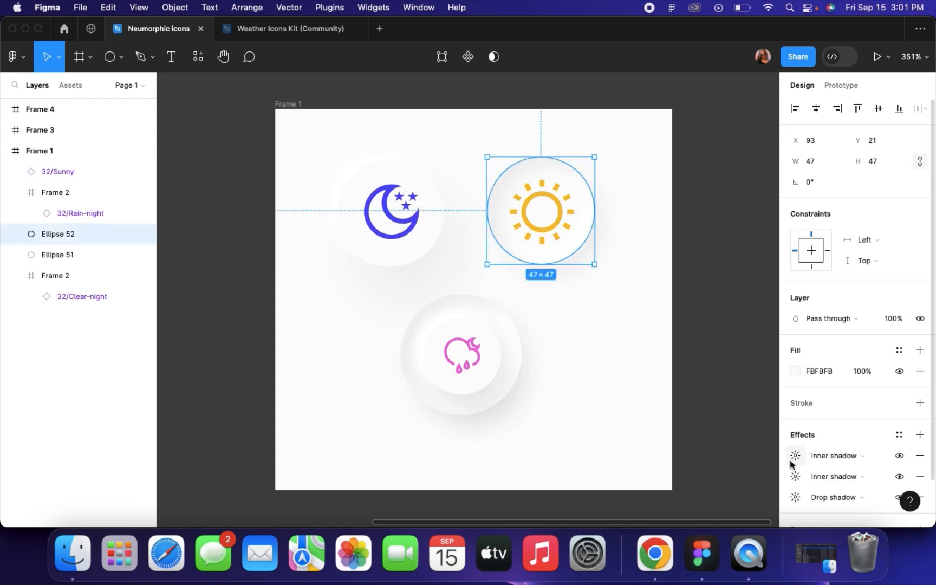
pyautogui.click(795, 496)
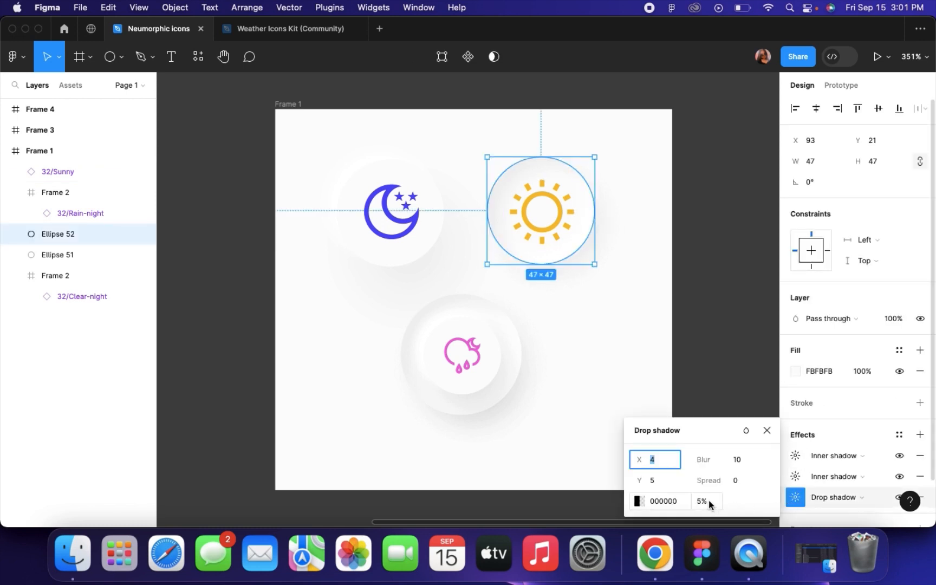
pyautogui.click(637, 504)
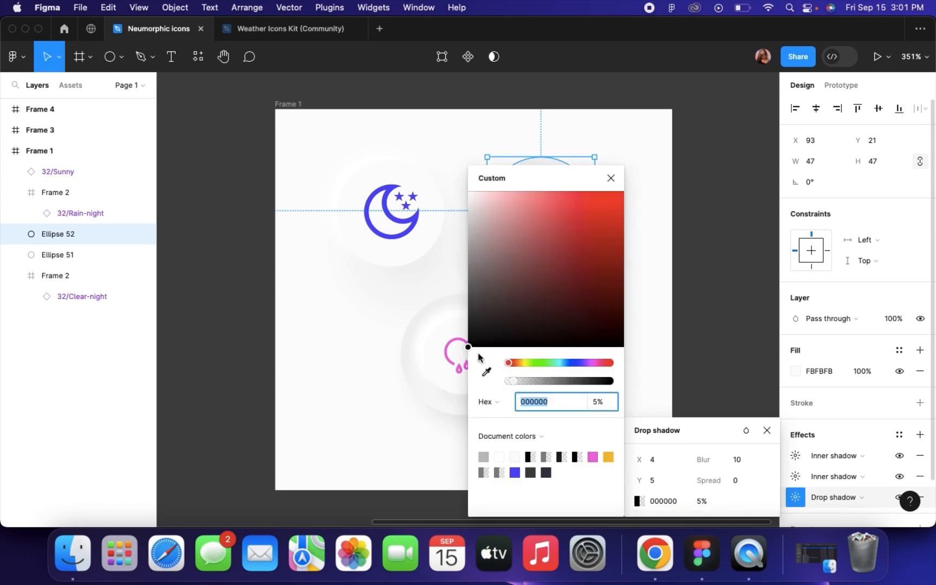
pyautogui.hscroll(3, 346, 337)
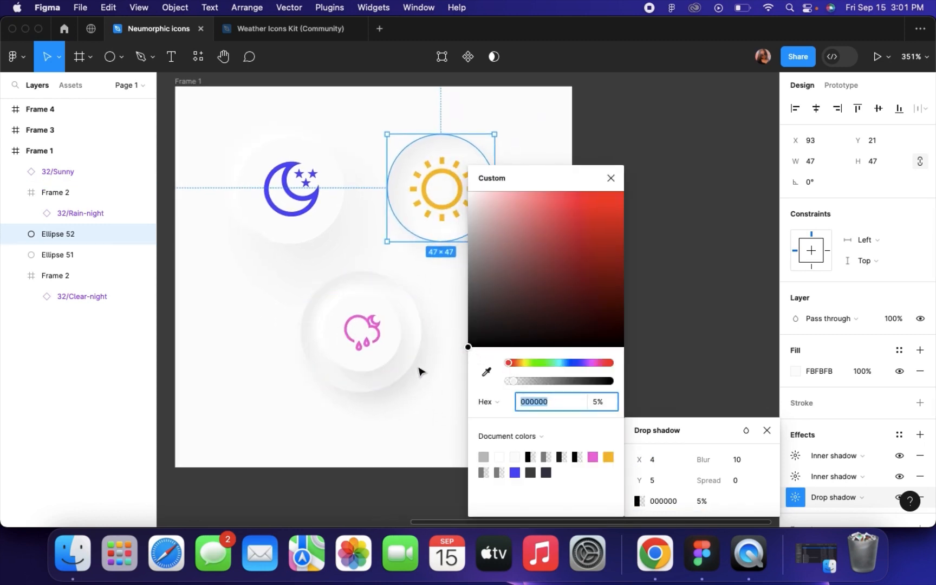
pyautogui.hscroll(3, 420, 372)
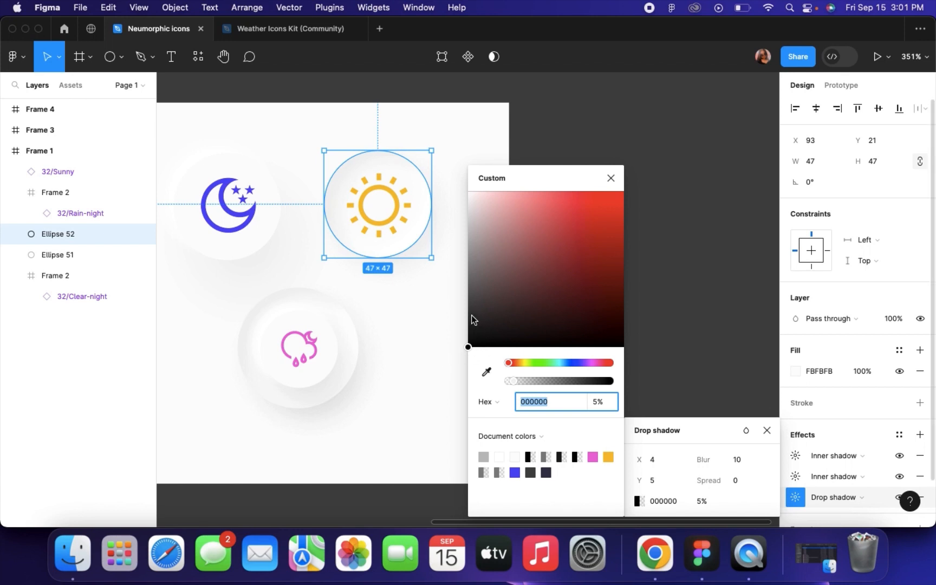
pyautogui.moveTo(471, 319); pyautogui.dragTo(461, 309)
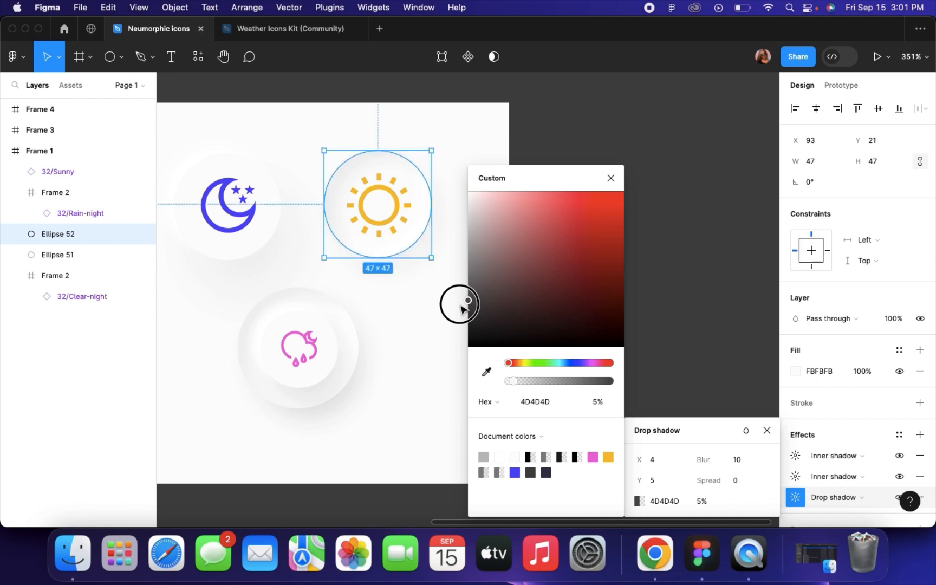
pyautogui.click(610, 179)
pyautogui.click(612, 230)
pyautogui.hscroll(-5, 618, 233)
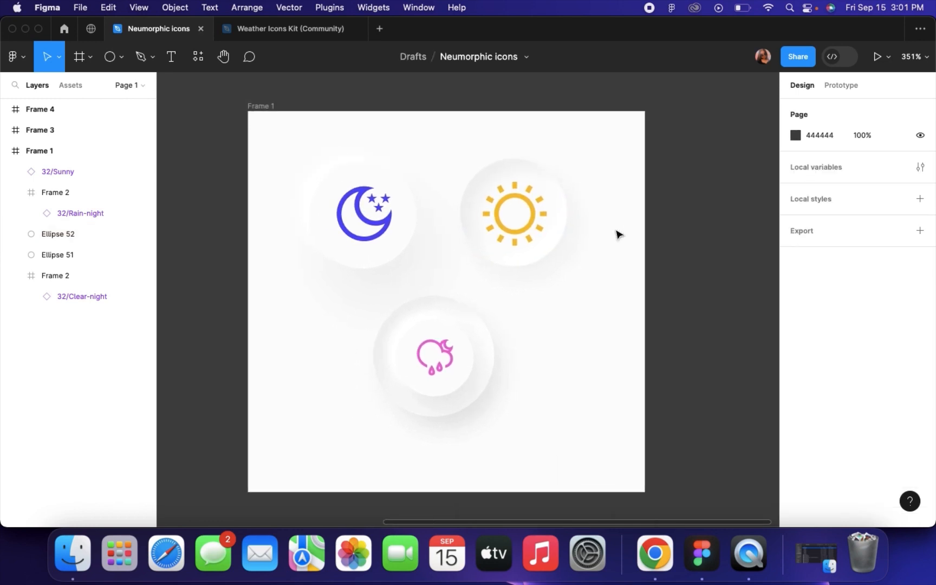